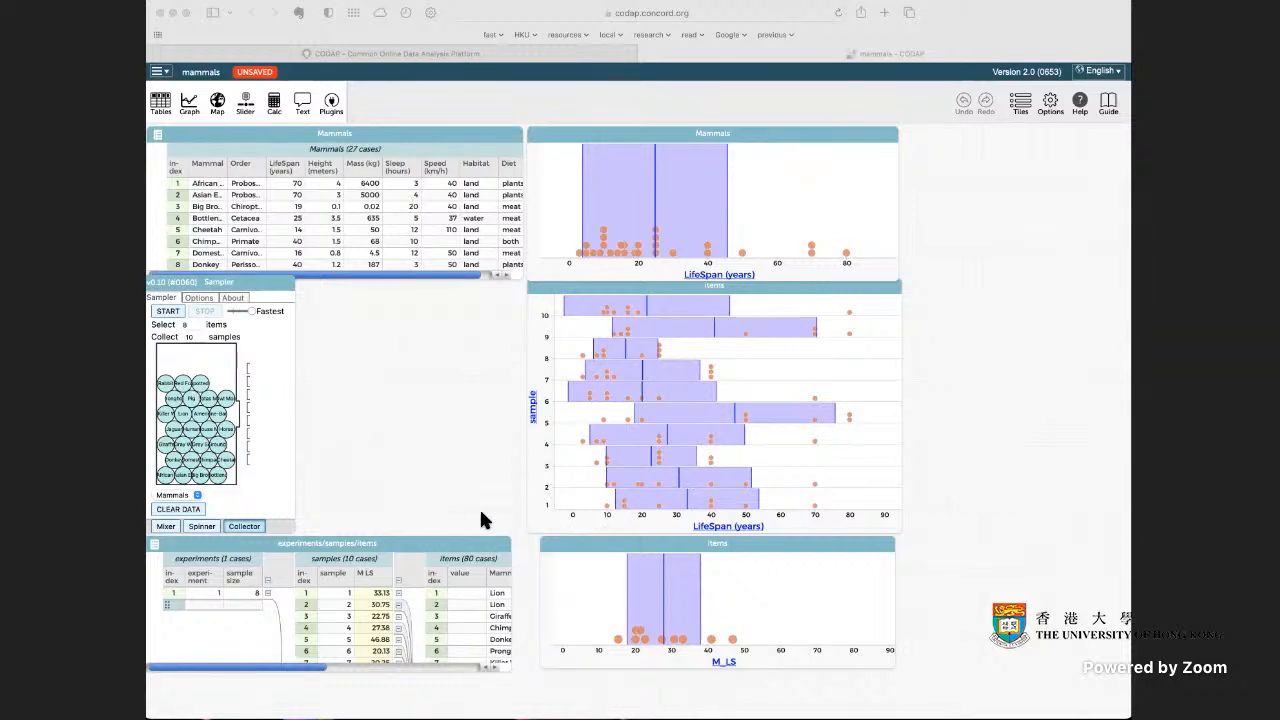
Step: Launch CODAP in a new tab from its home page and open the Mammals example document
click(400, 53)
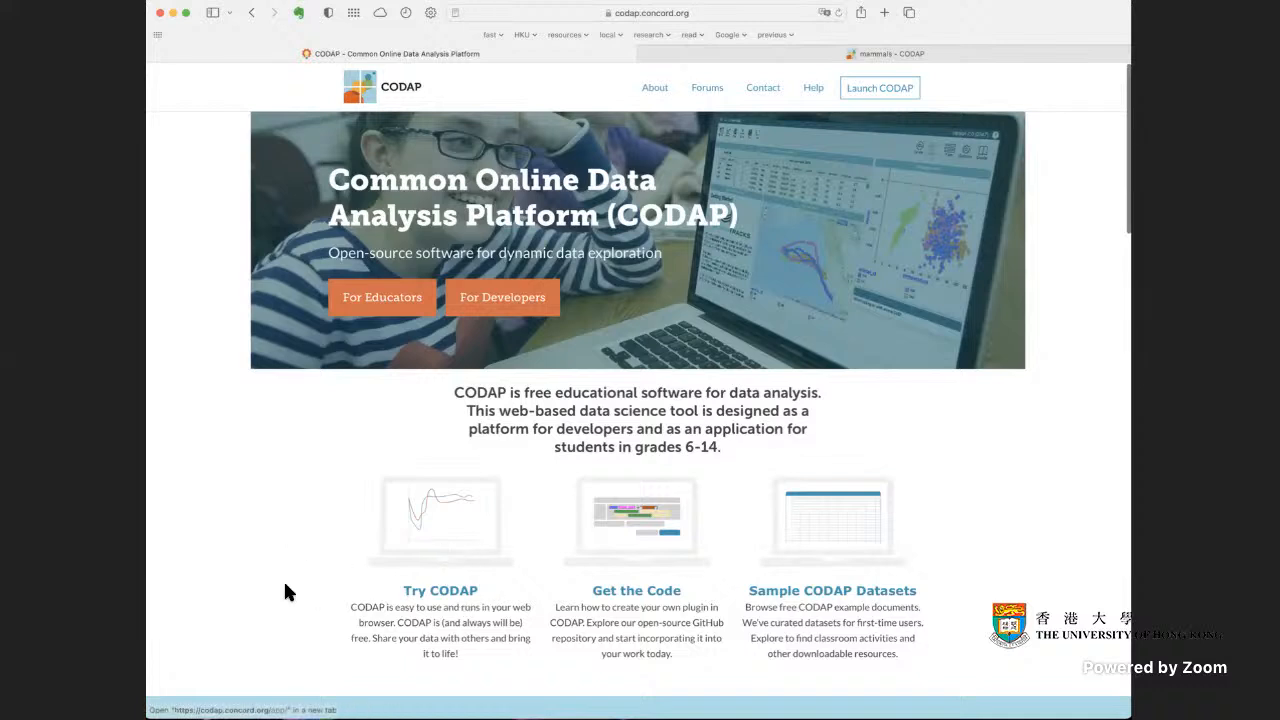
click(456, 594)
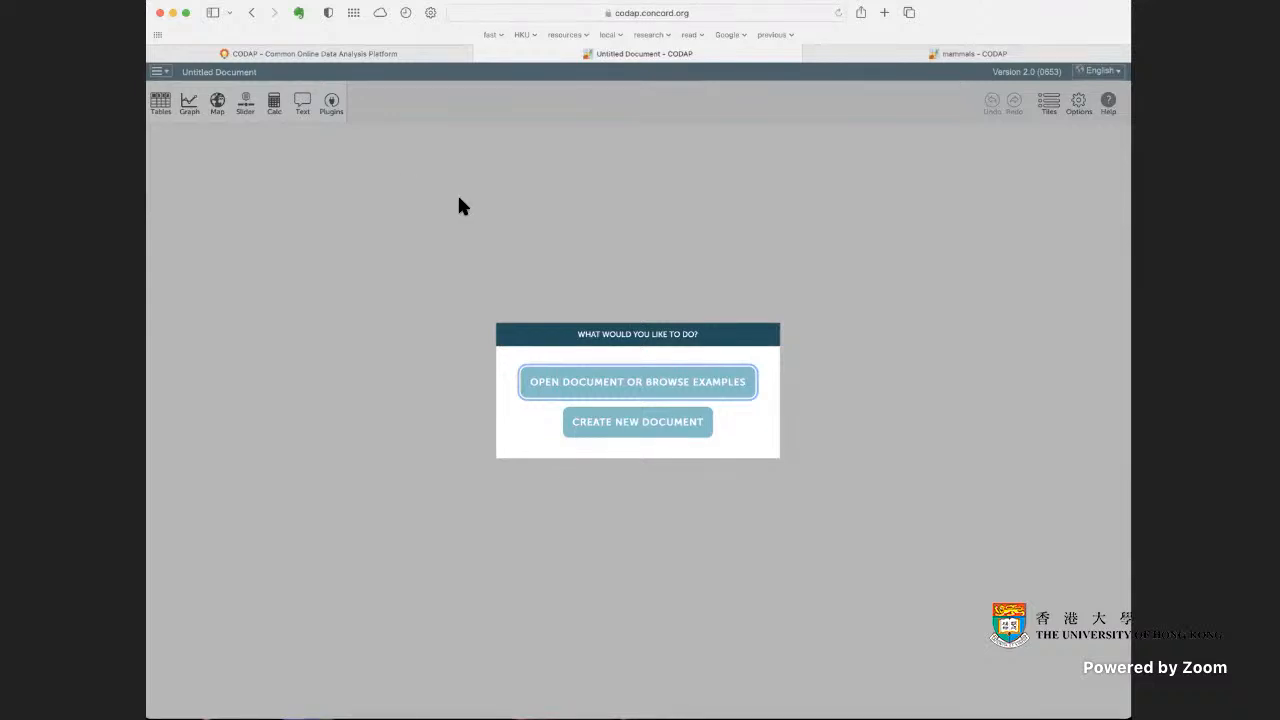
click(636, 383)
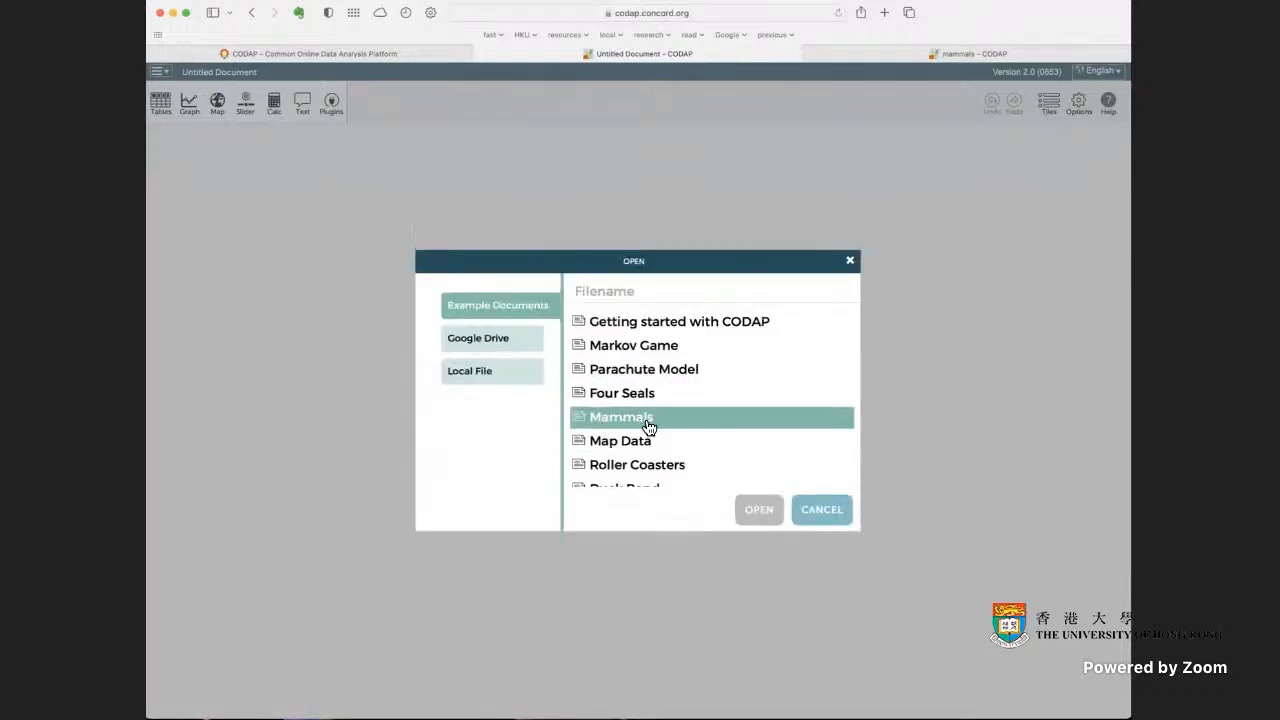
mouse_move(636, 425)
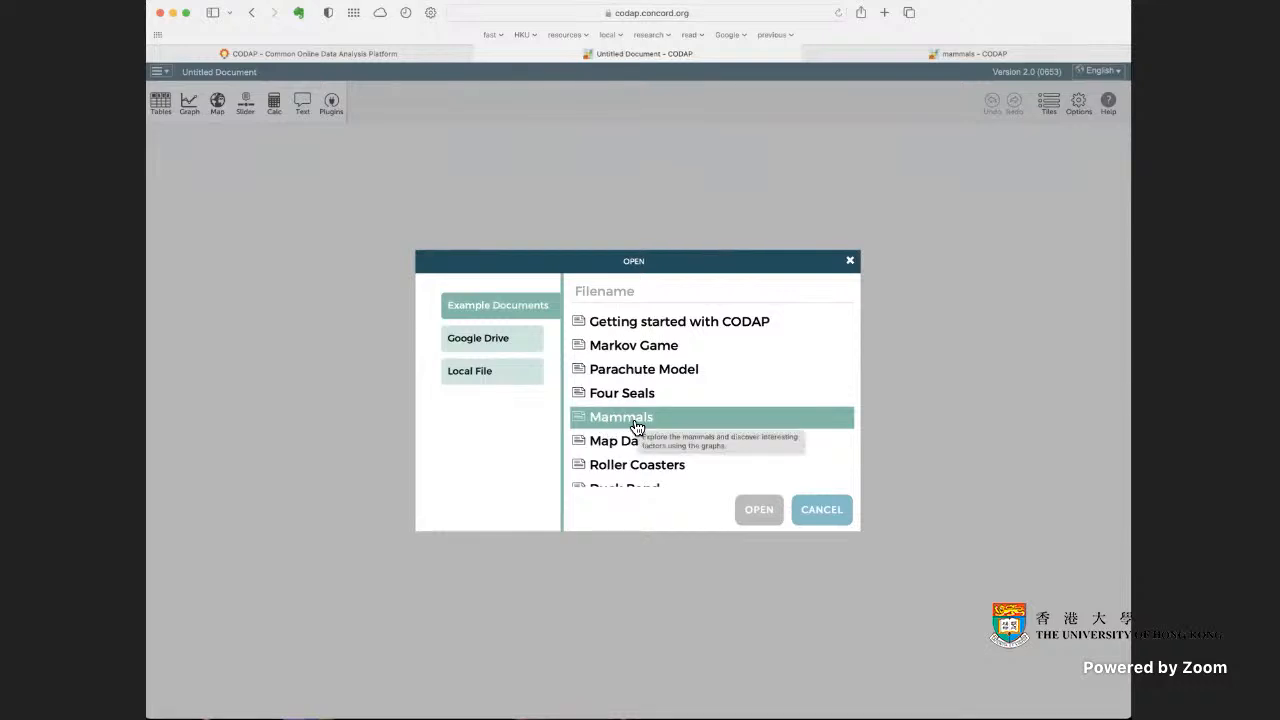
click(636, 425)
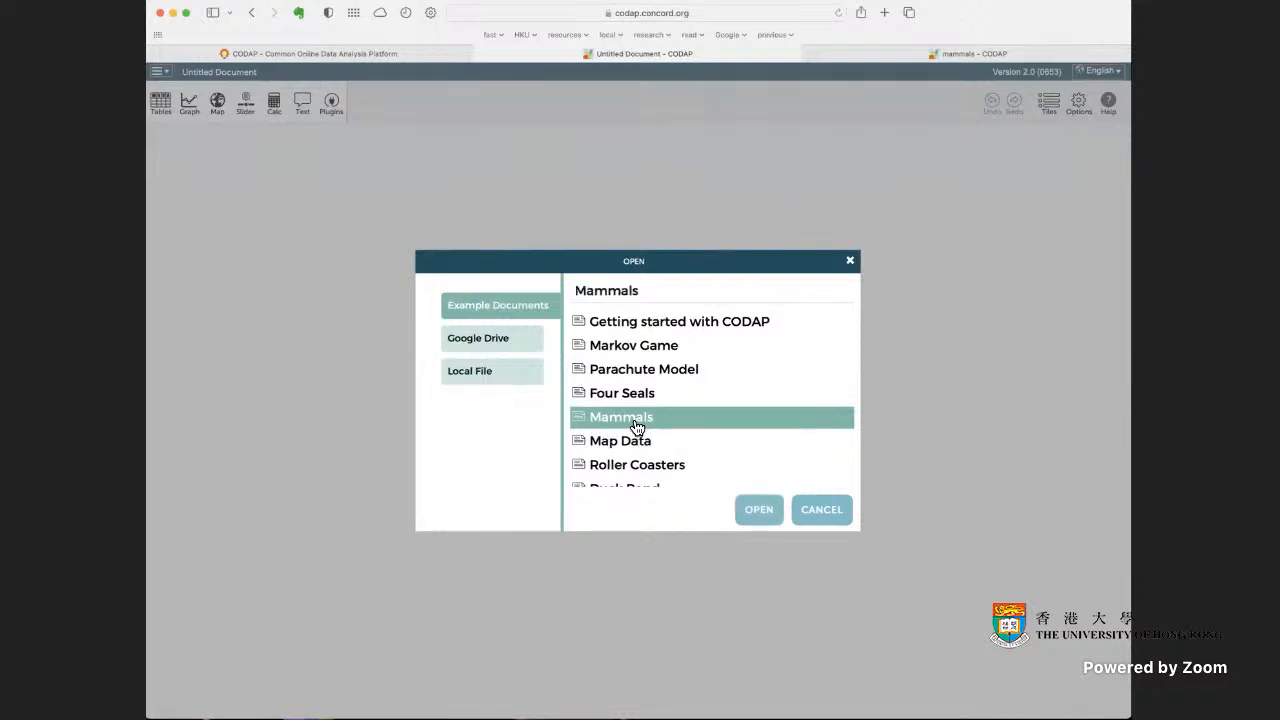
click(762, 510)
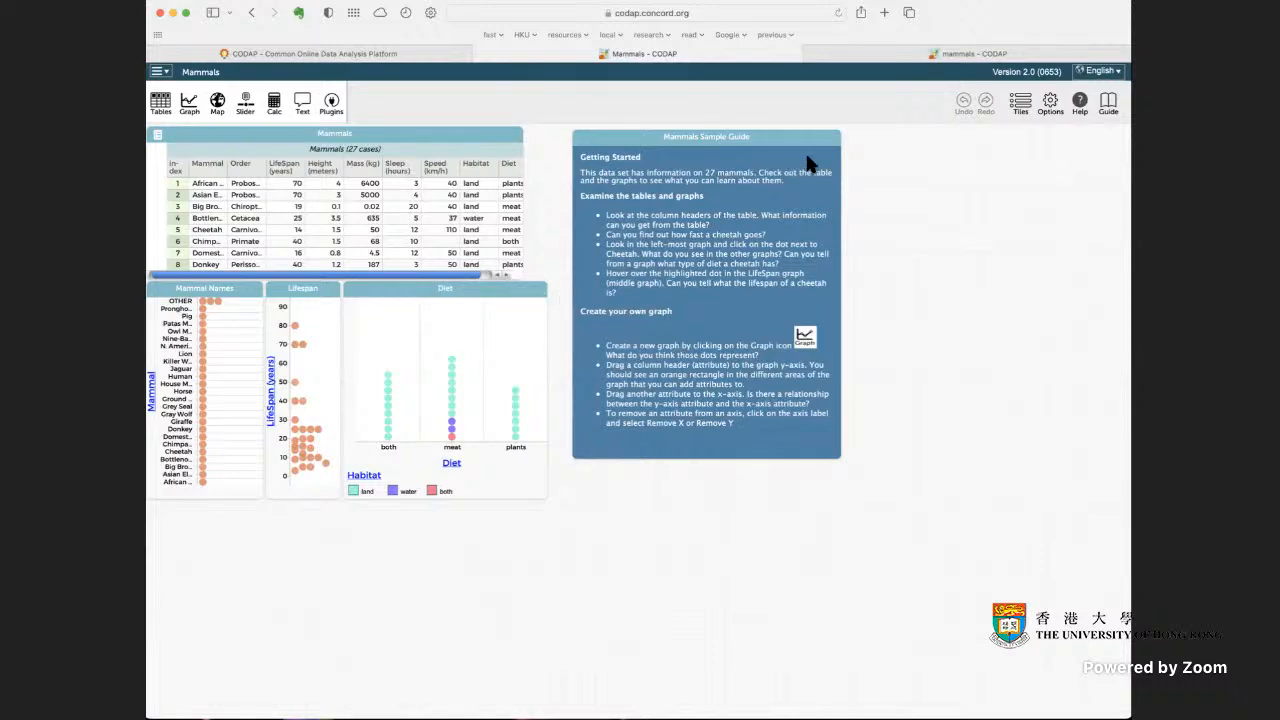
Step: Close the sample guide and the Diet, Lifespan and Mammal Names graphs, keeping only the data table
click(836, 138)
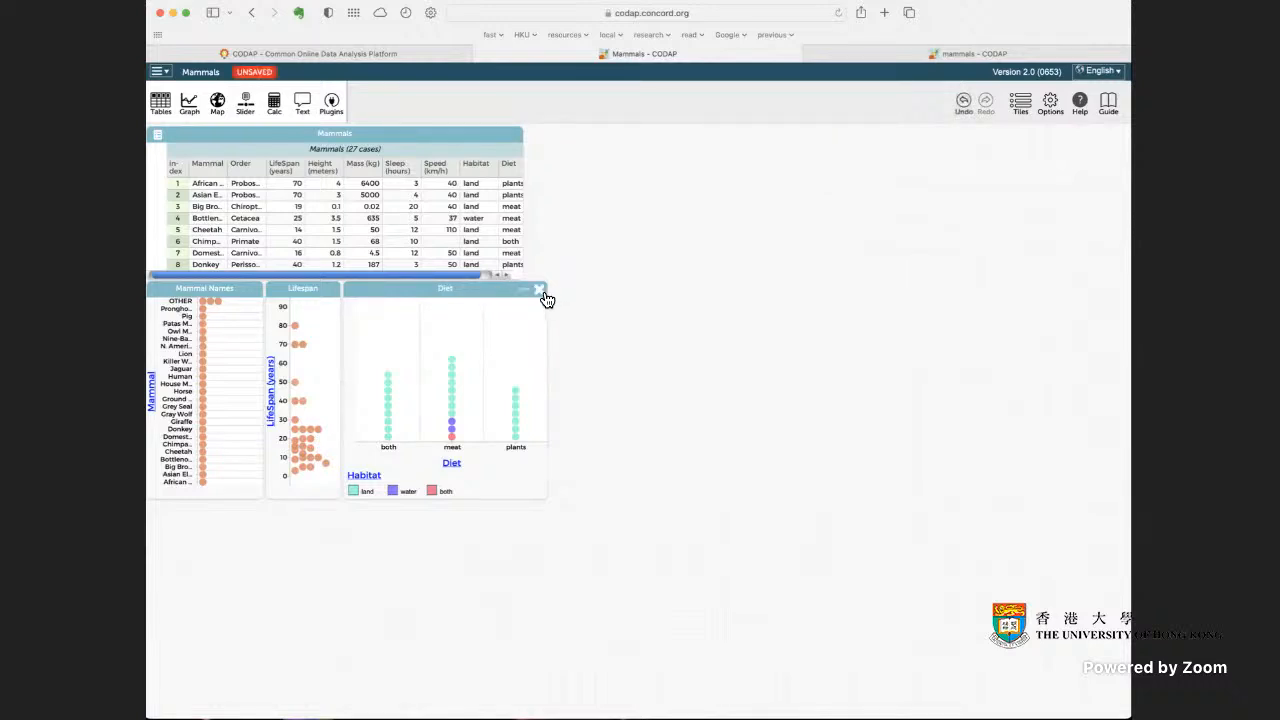
click(543, 291)
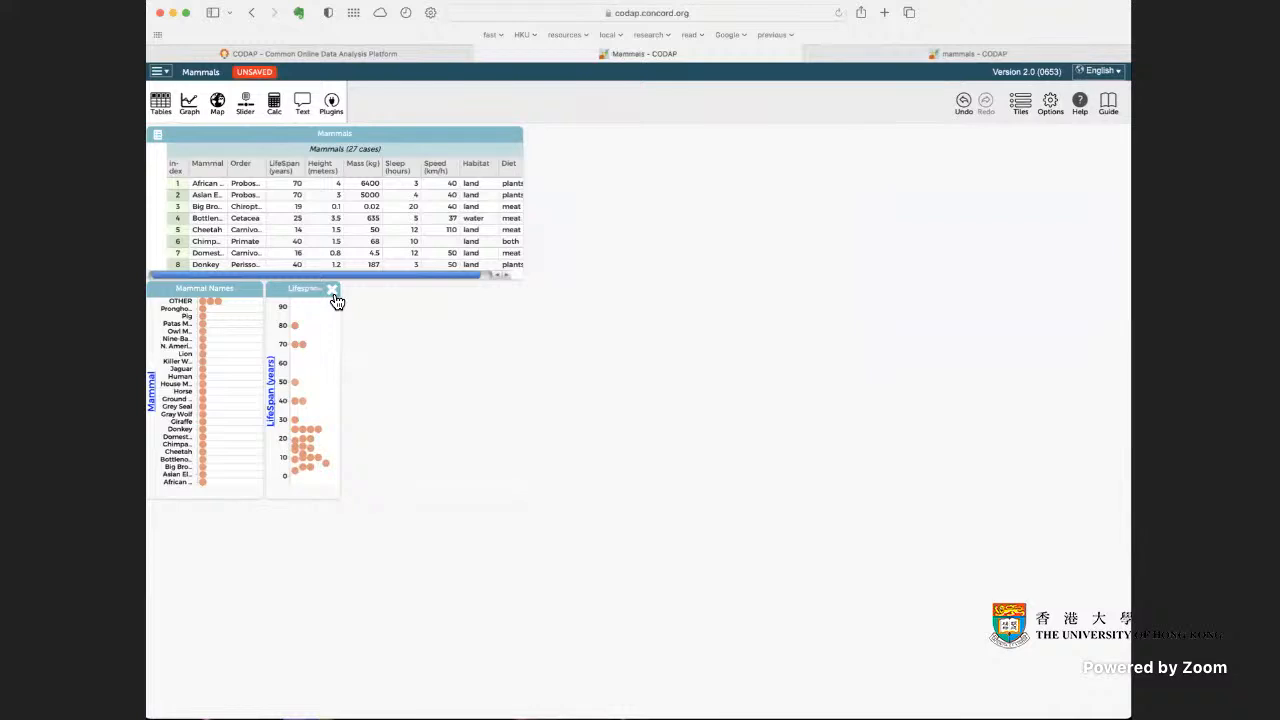
click(333, 290)
click(256, 291)
Step: Enlarge the Mammals table enough to show every attribute through Diet and the first 17 cases
drag(520, 273, 819, 643)
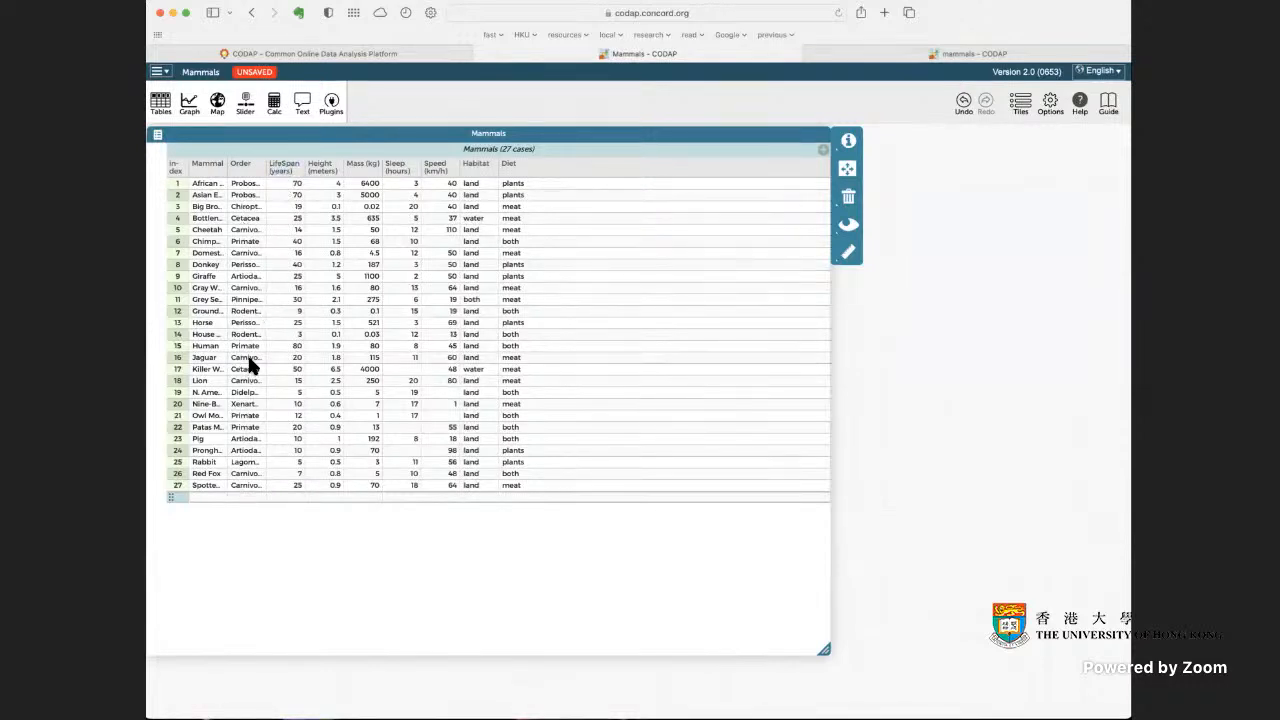
drag(824, 651, 590, 396)
mouse_move(564, 346)
mouse_down()
mouse_move(550, 345)
mouse_move(570, 370)
mouse_up()
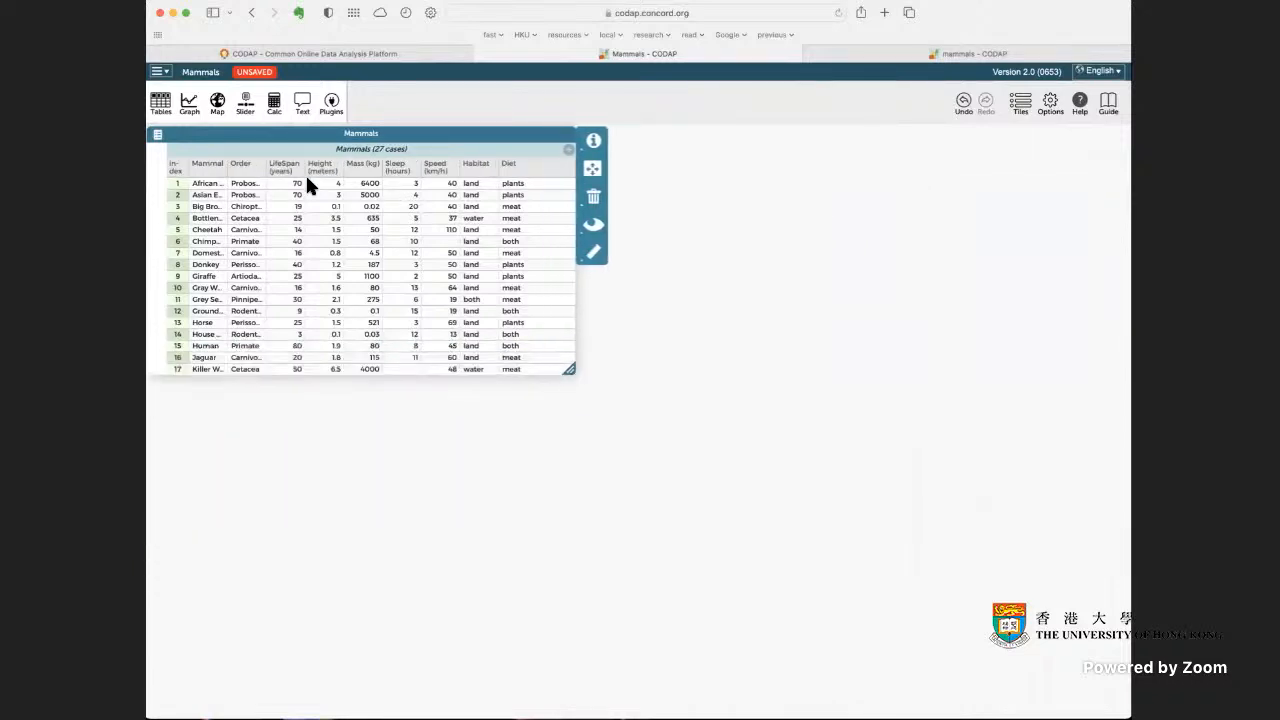
Step: Create an empty graph of the Mammals data beside the table and enlarge it
click(190, 103)
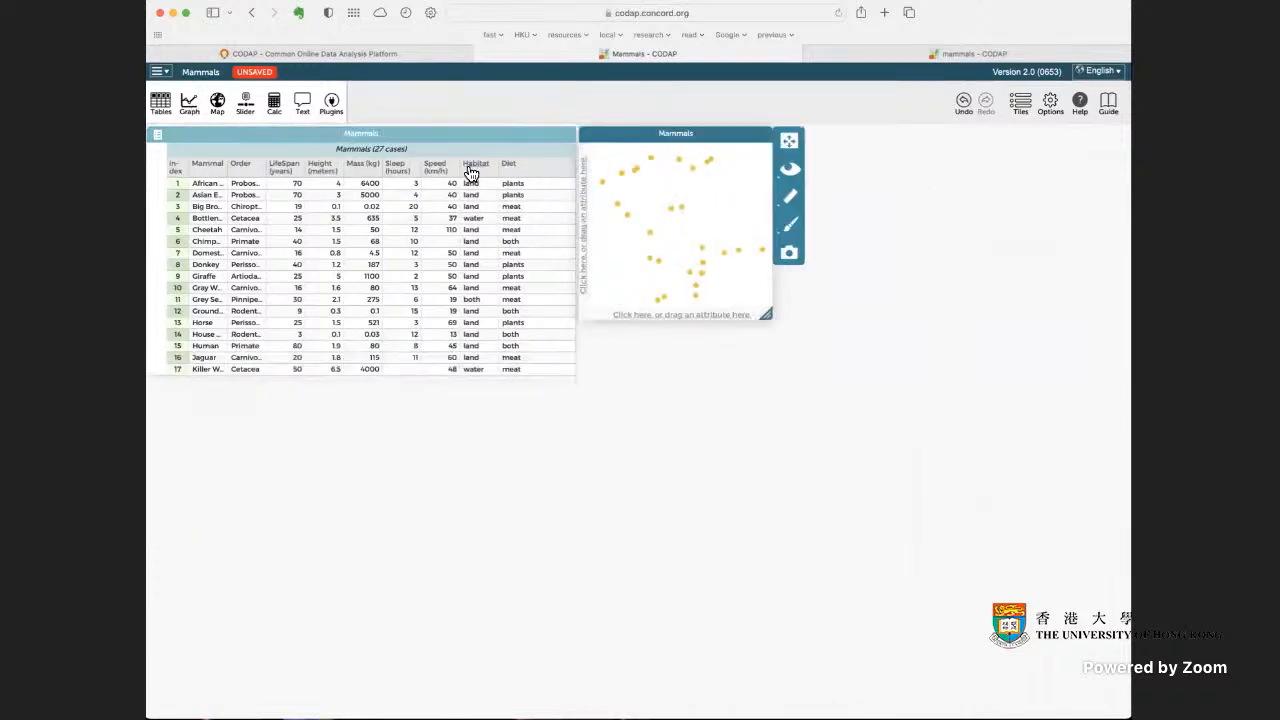
drag(734, 134, 742, 148)
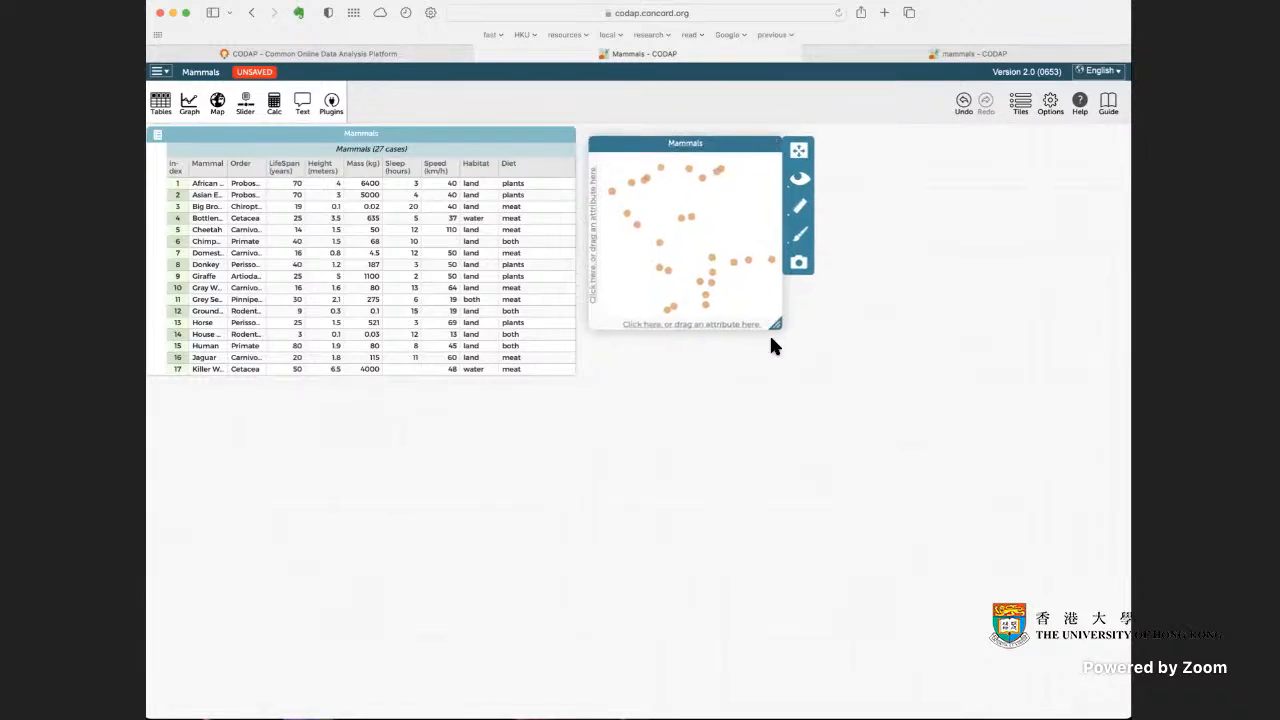
drag(776, 323, 1039, 555)
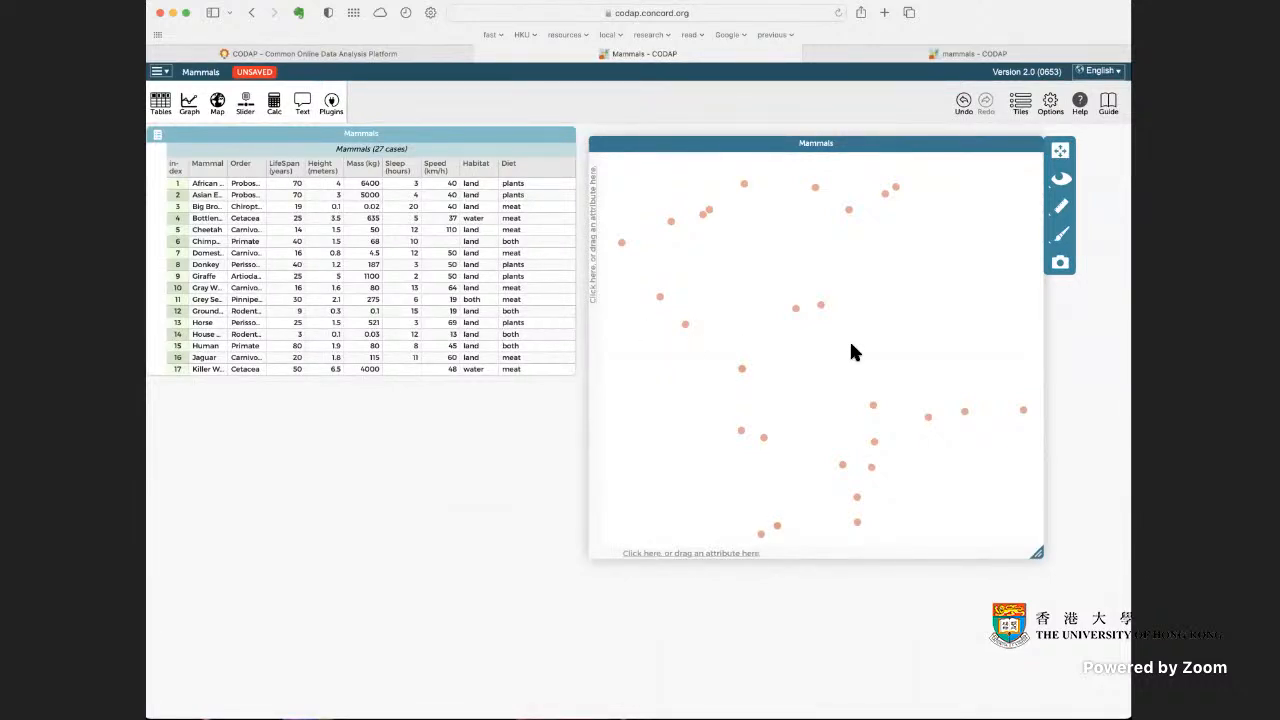
Step: Select individual points in the graph to examine their matching cases in the table, and clear the selection
mouse_move(823, 309)
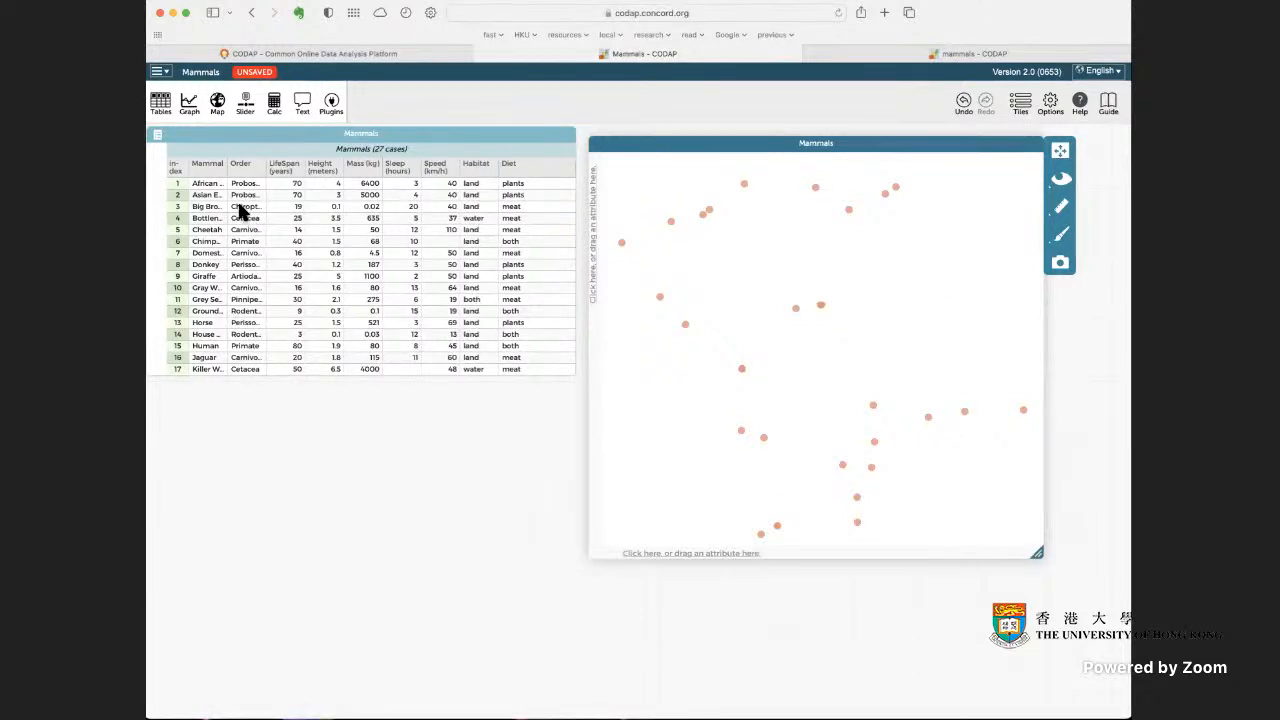
click(823, 310)
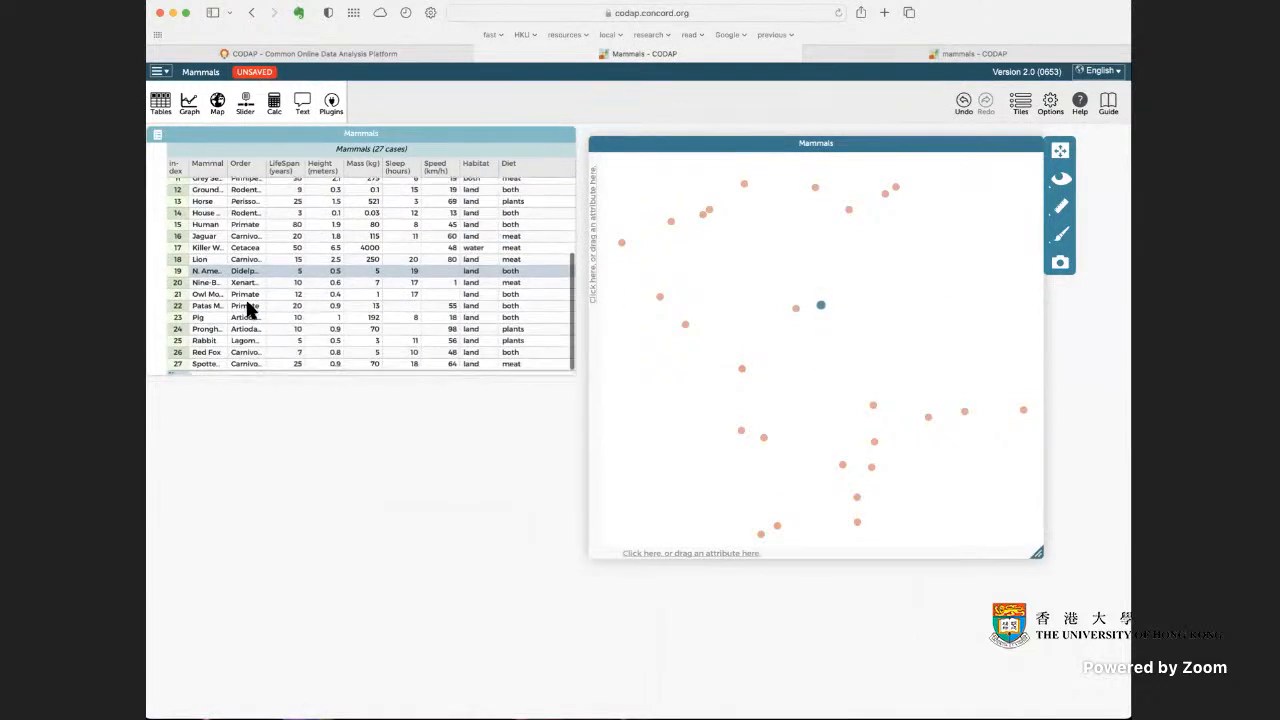
click(744, 373)
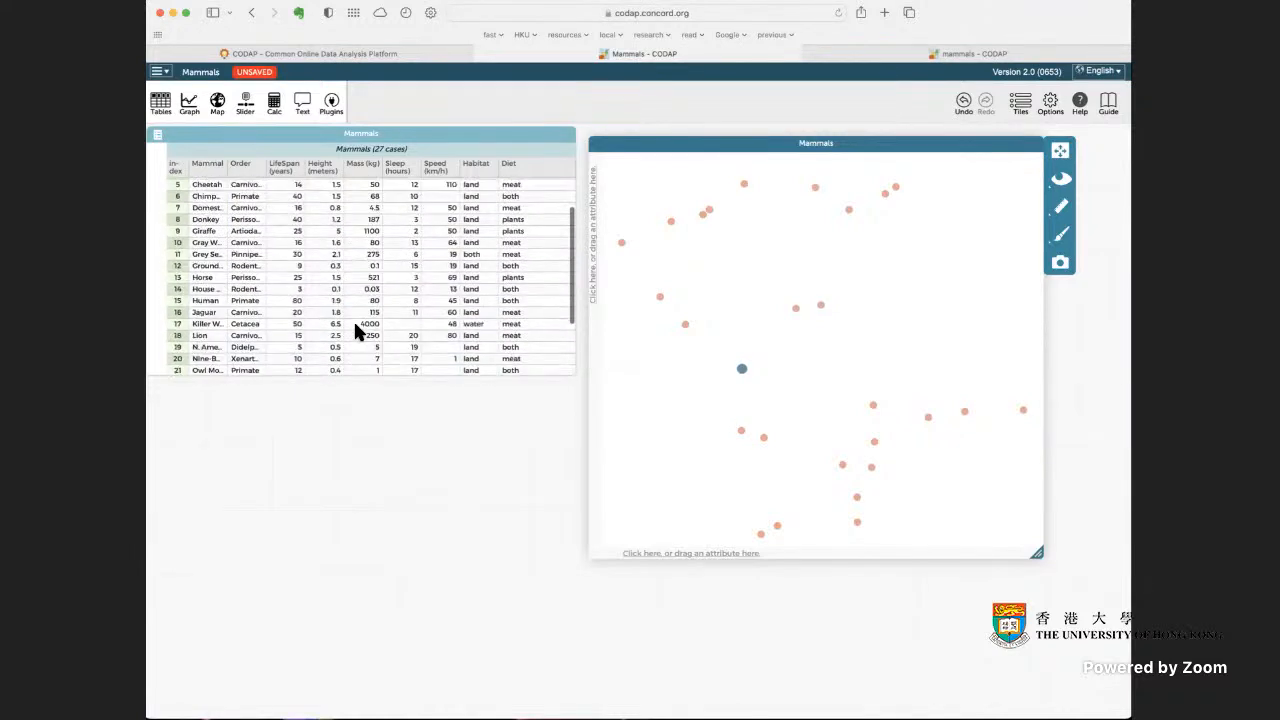
click(763, 437)
click(840, 380)
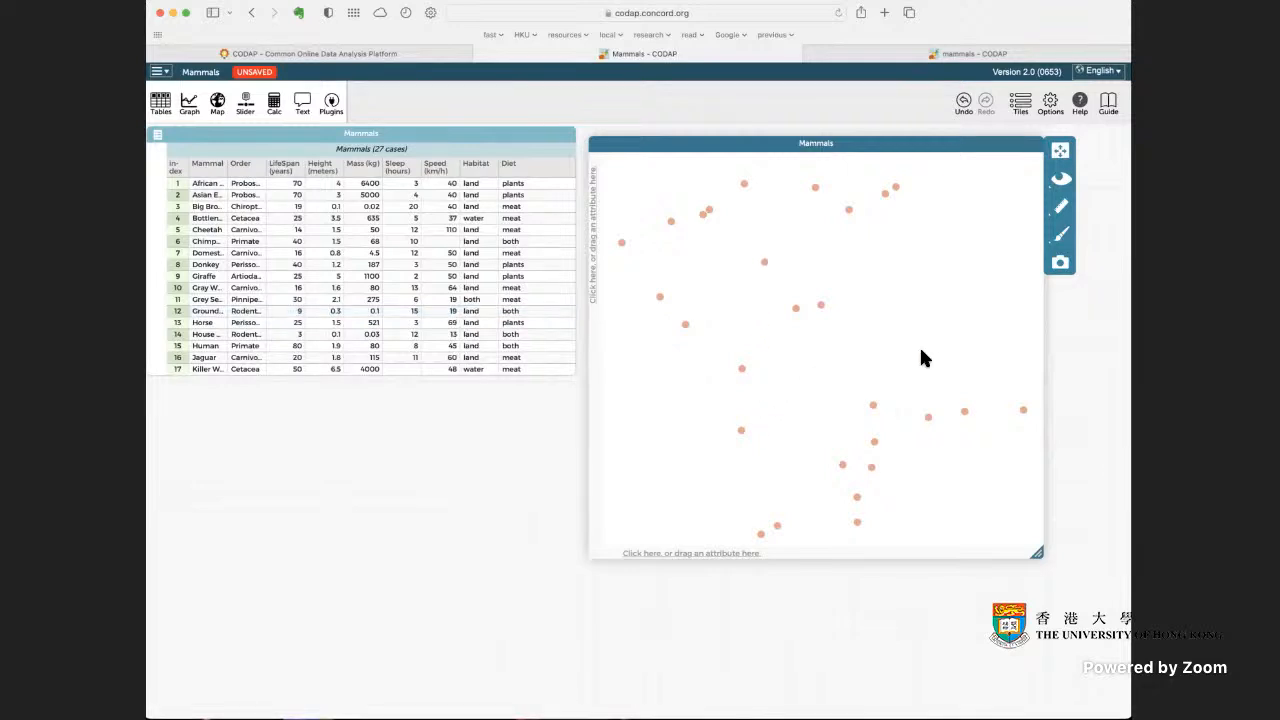
Step: Align the graph with the top of the table and resize it to a wide rectangle filling the space beside it
drag(1037, 553, 1015, 438)
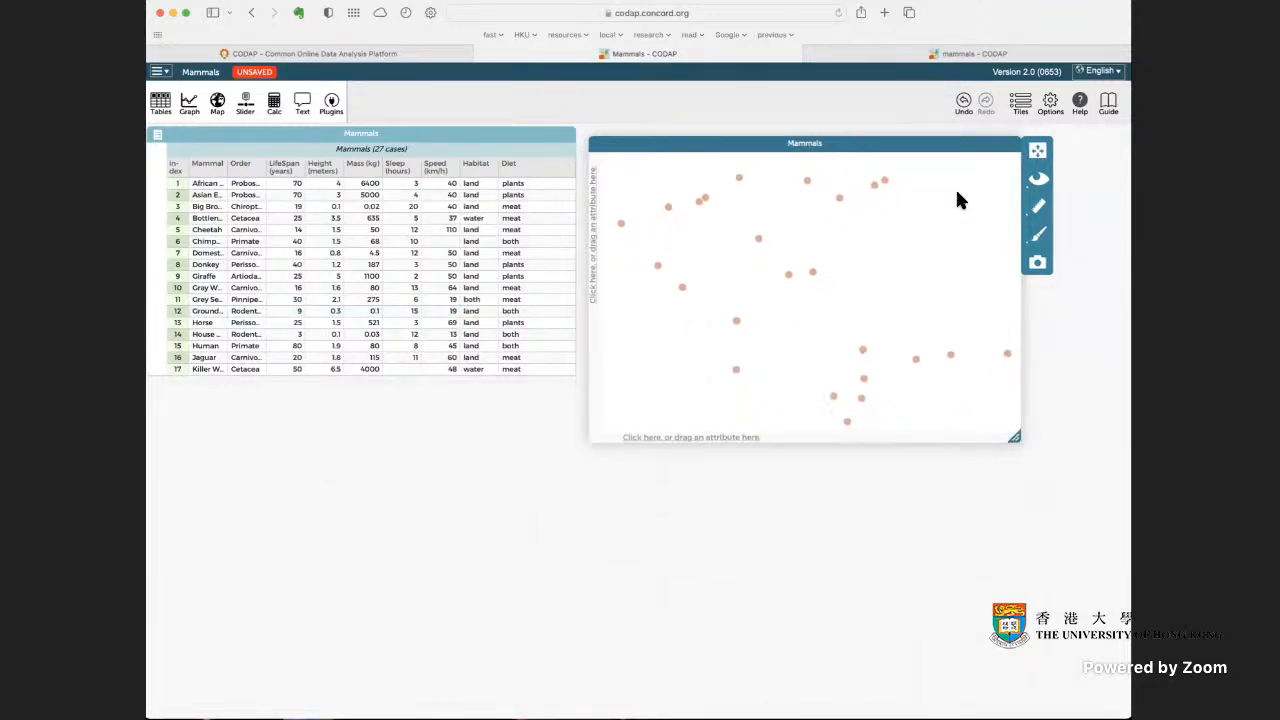
drag(914, 149, 913, 139)
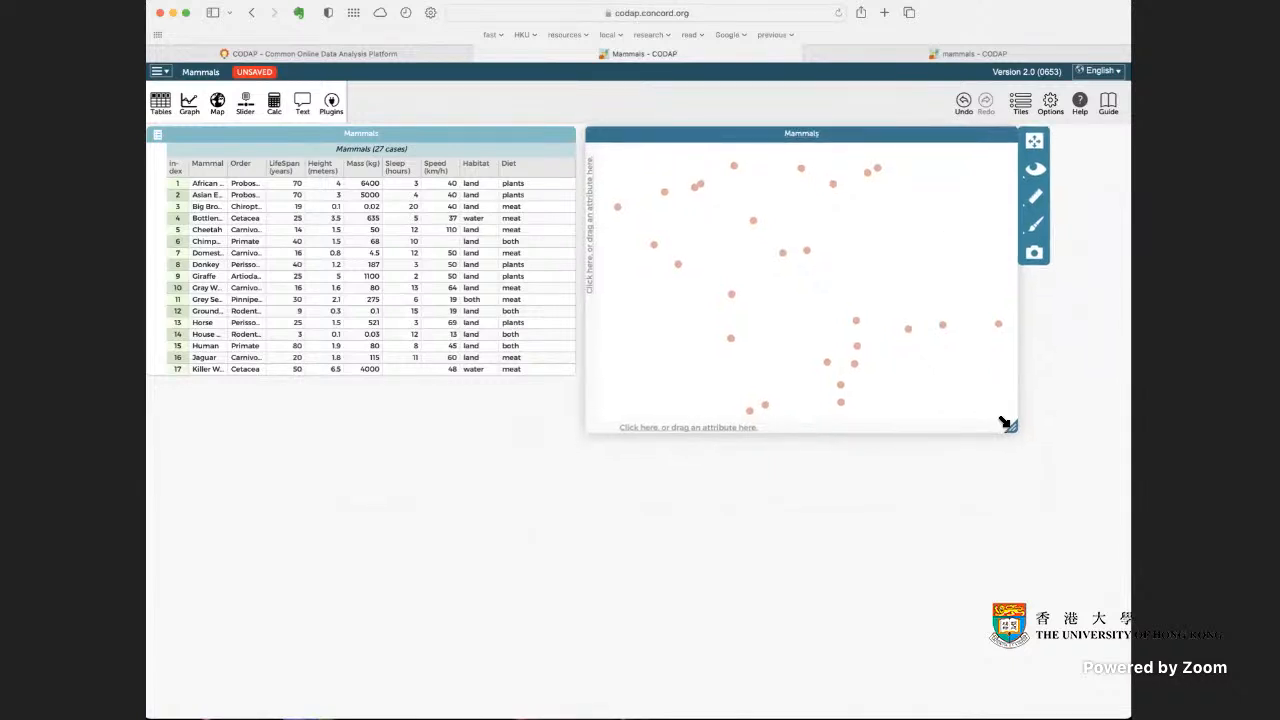
drag(1015, 432, 1078, 462)
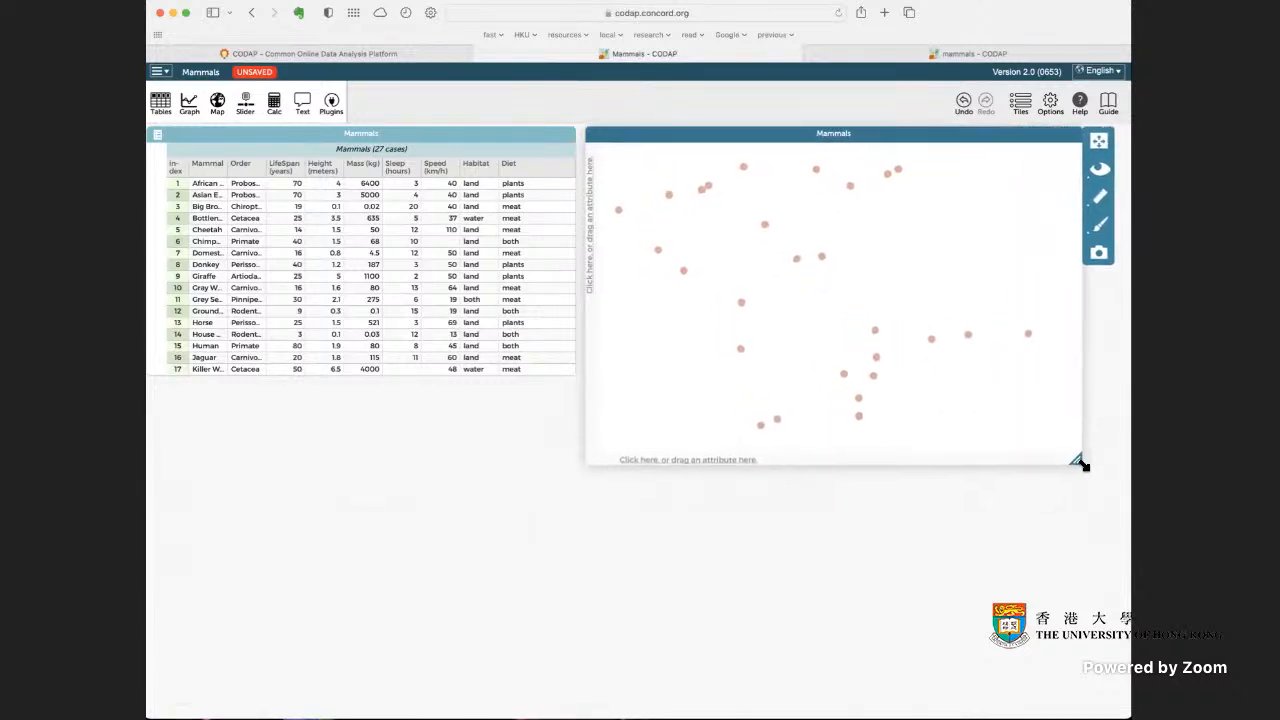
click(321, 453)
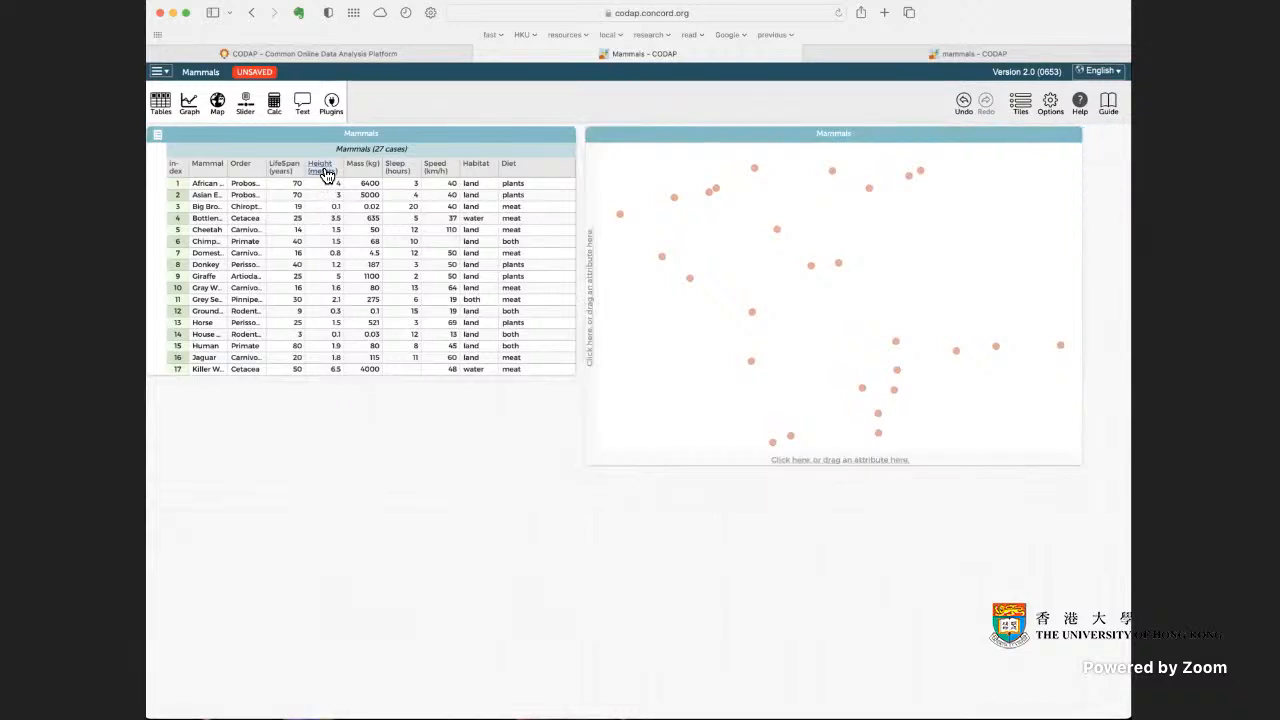
Step: Plot Height on the horizontal axis, replace it with Sleep, and put Height on the vertical axis for a scatter plot
drag(325, 174, 826, 461)
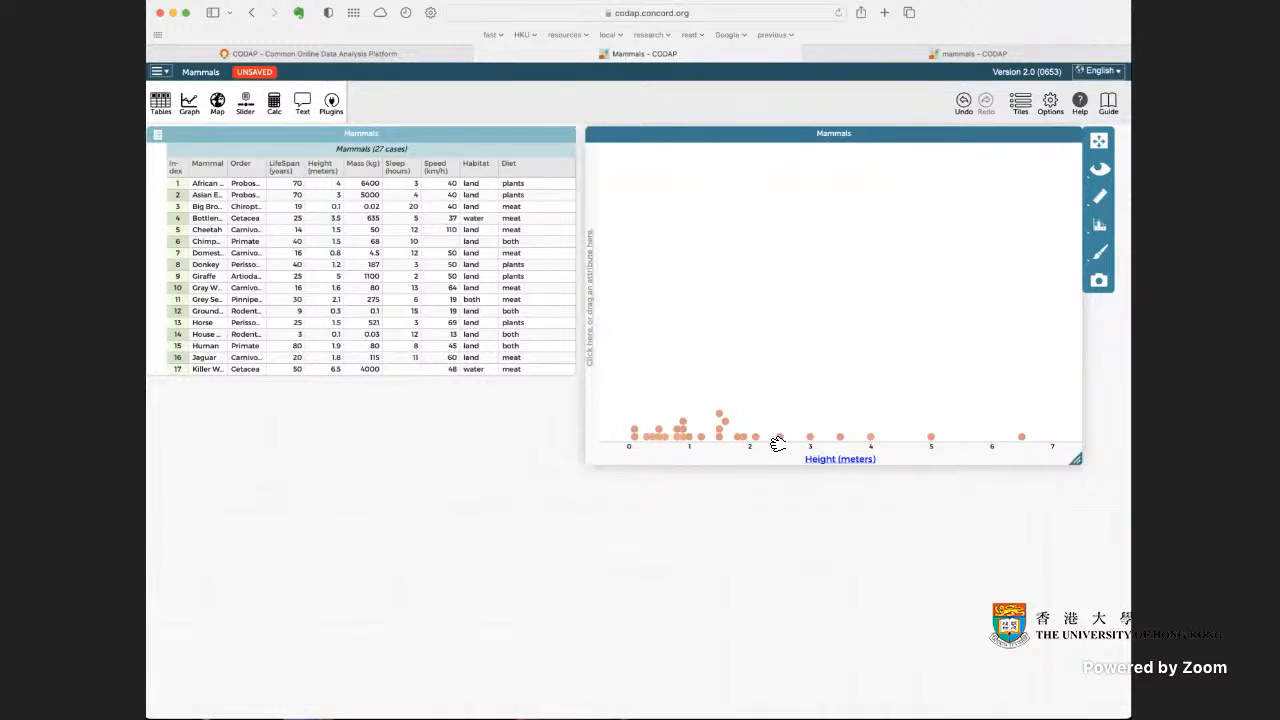
drag(405, 174, 828, 462)
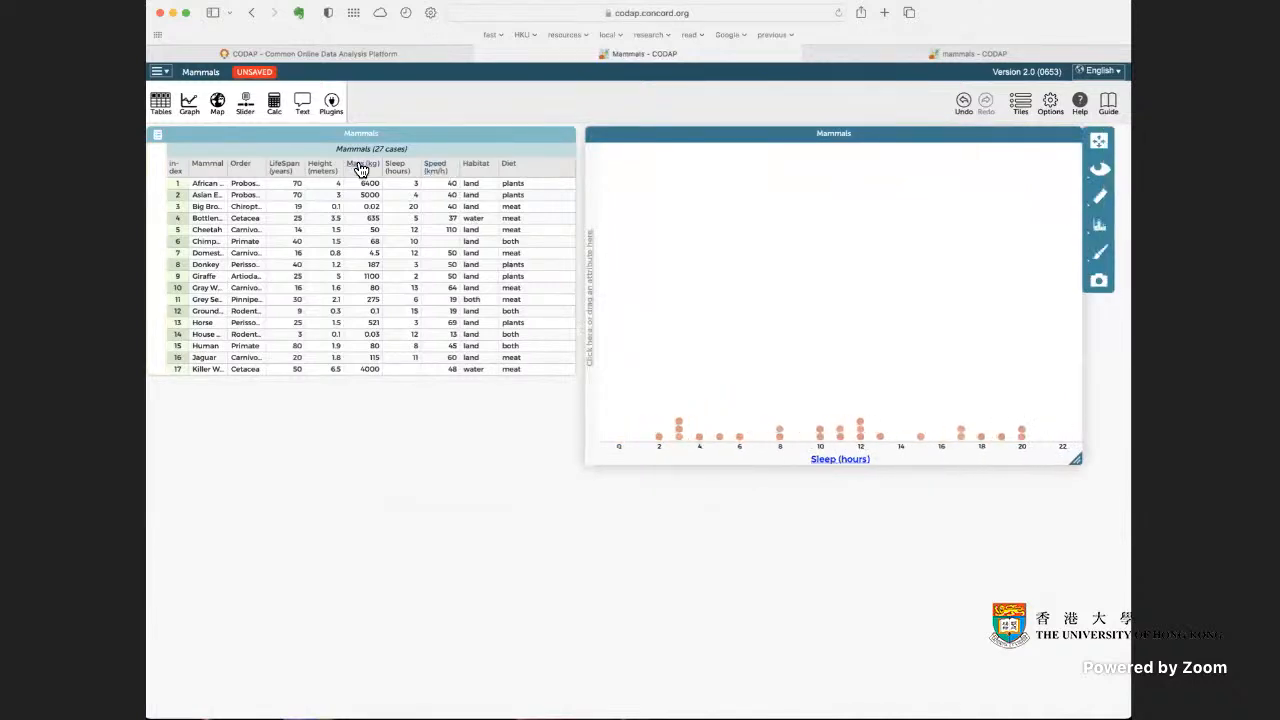
drag(322, 166, 592, 258)
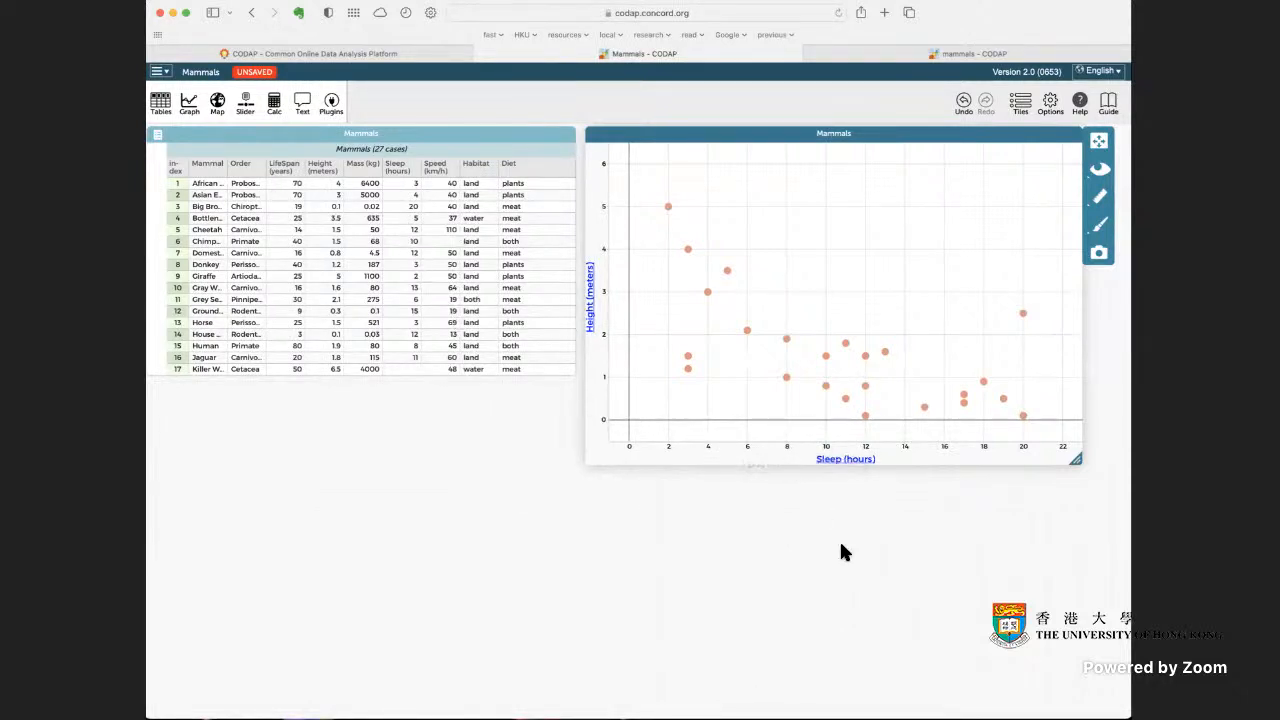
Step: Remove Sleep from the graph's horizontal axis and Height from its vertical axis
click(851, 464)
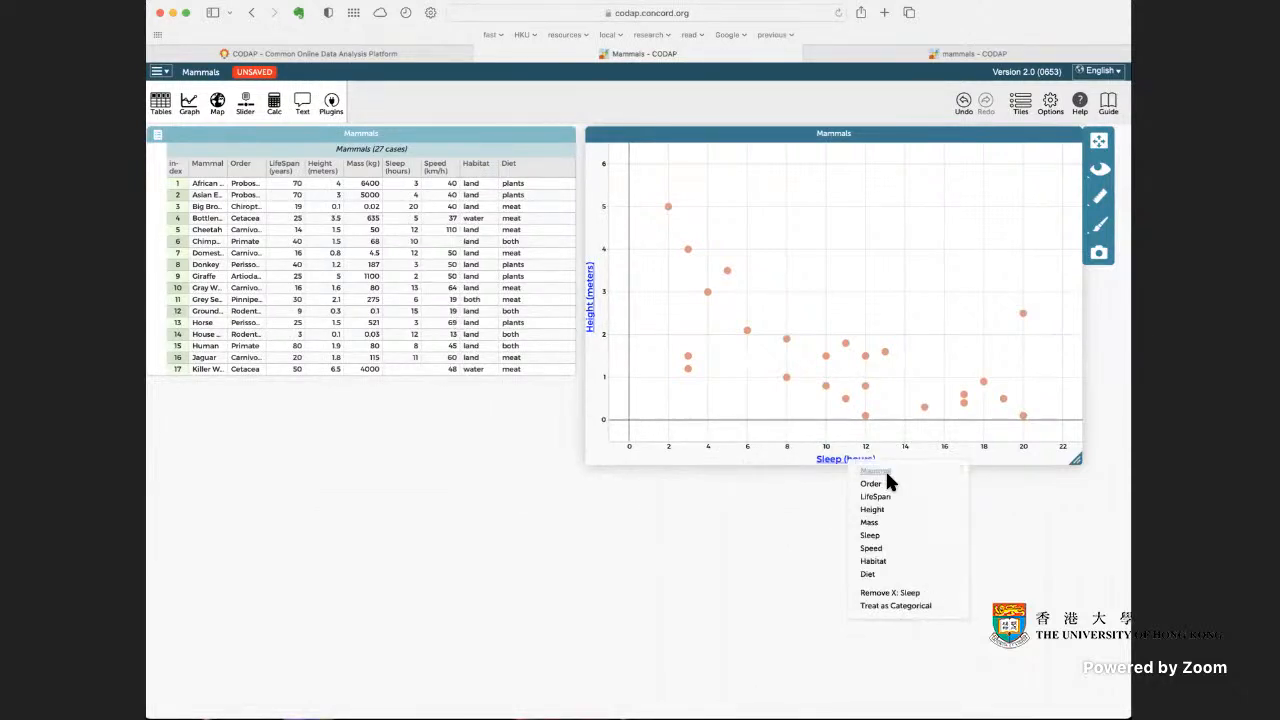
click(905, 593)
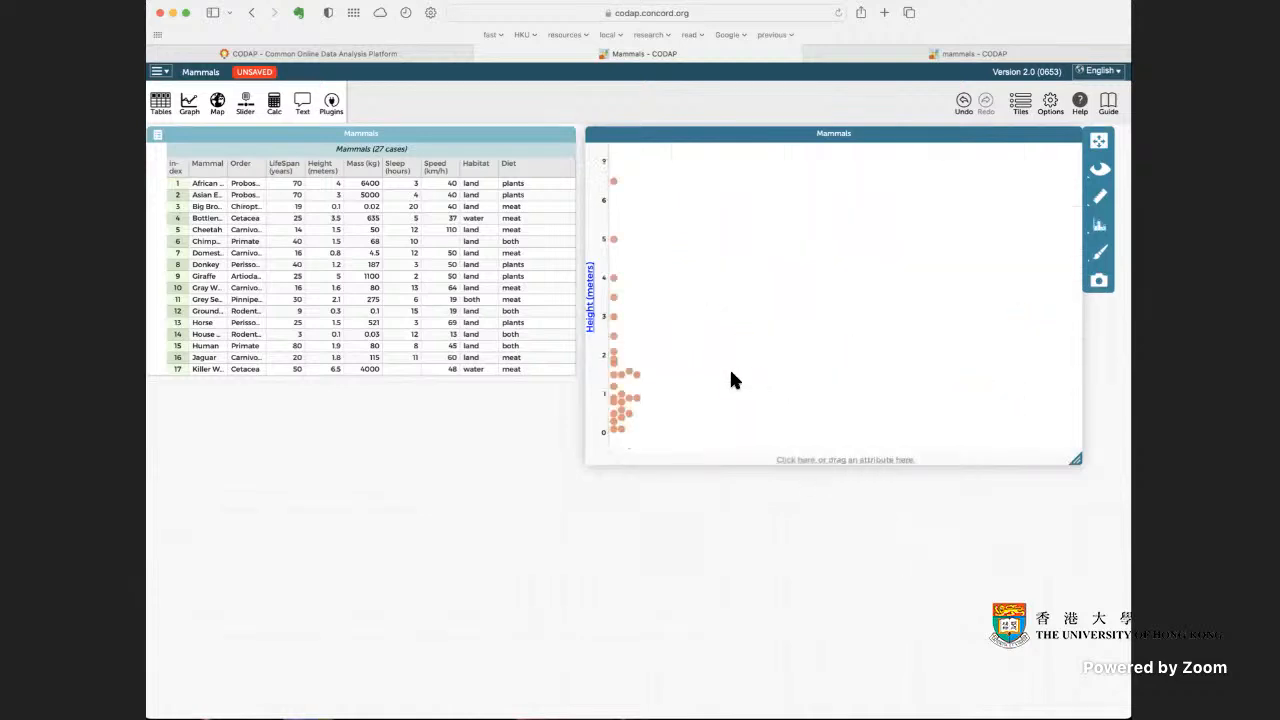
click(594, 305)
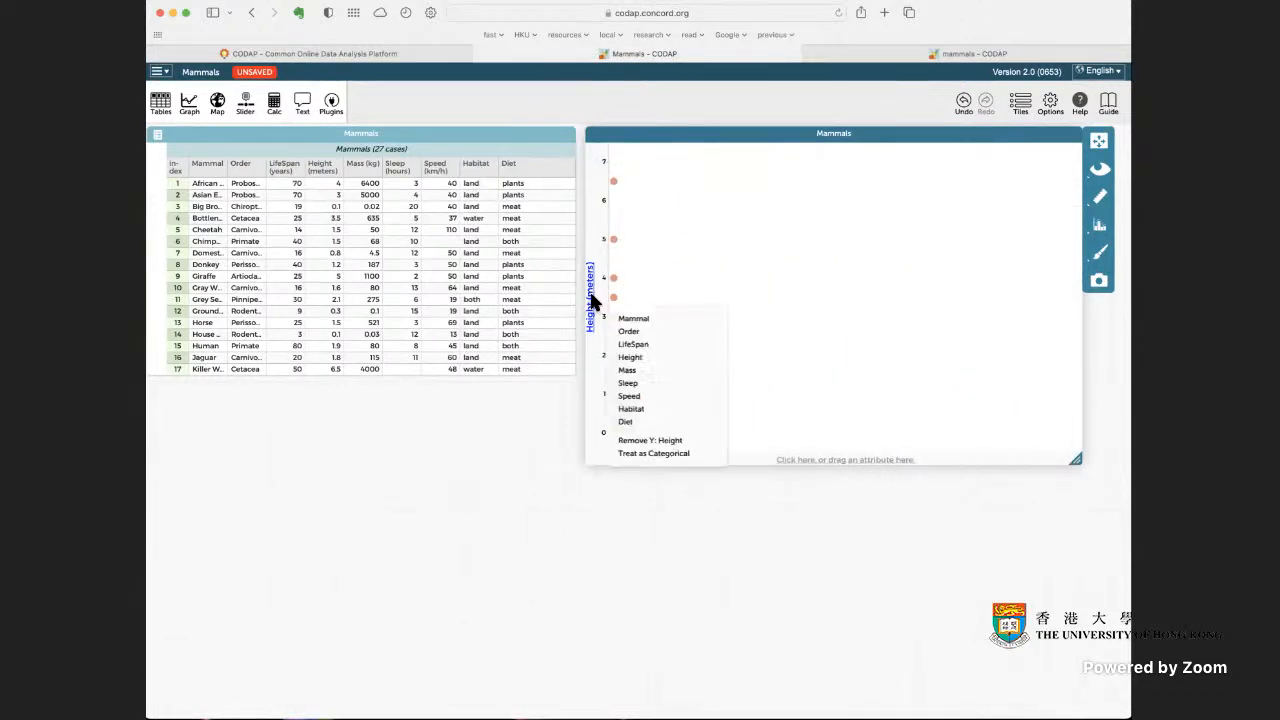
click(670, 441)
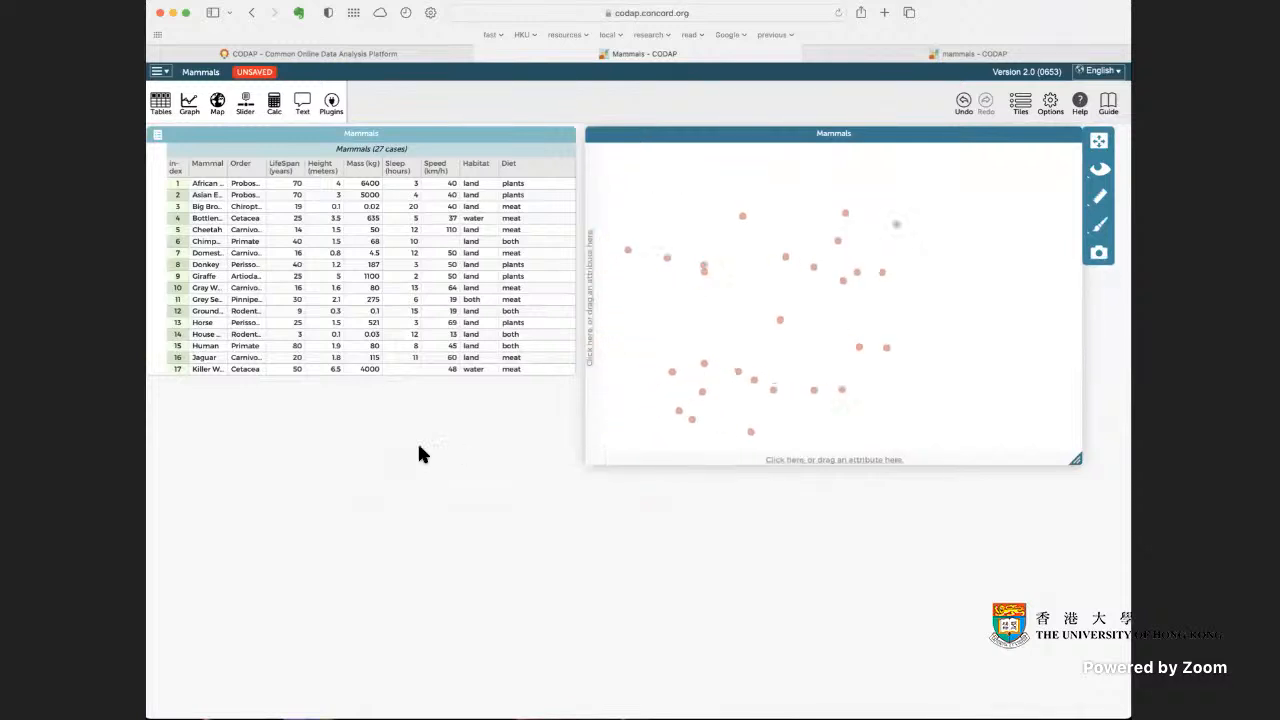
Step: Plot LifeSpan on the graph's horizontal axis and split the points by Habitat on the vertical axis
drag(284, 168, 802, 456)
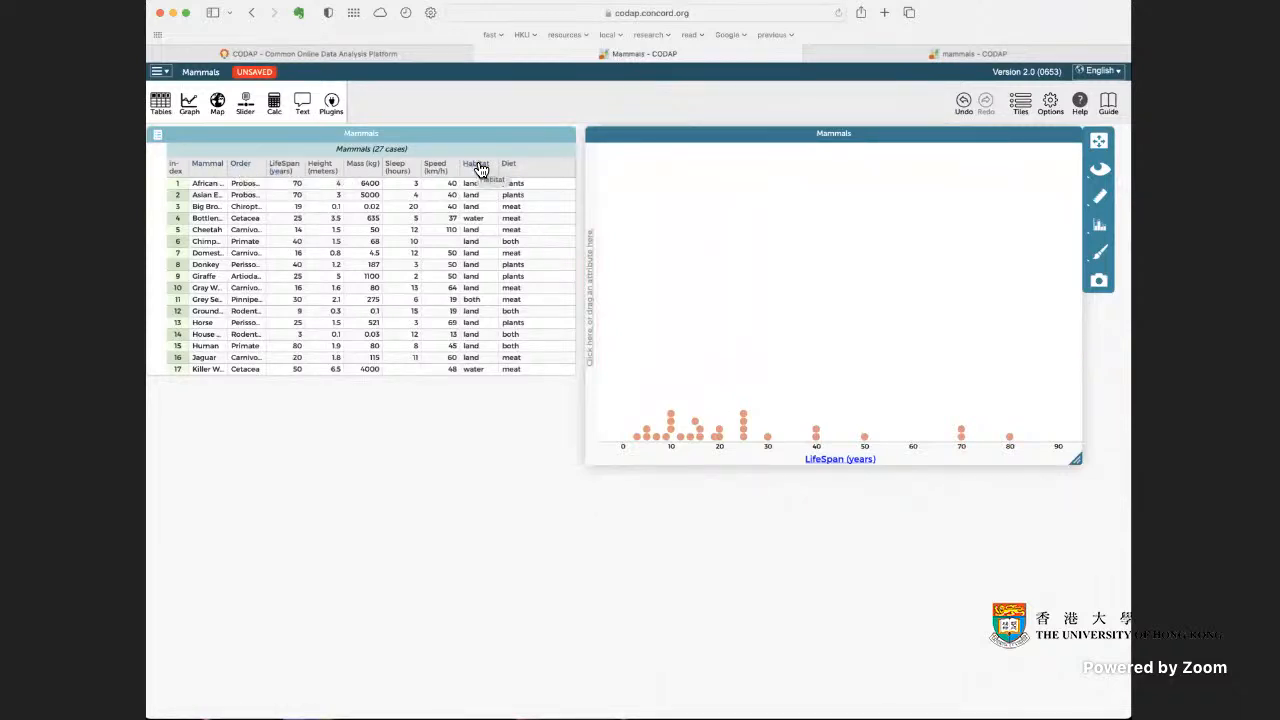
scroll(483, 202, down, 3)
scroll(479, 191, up, 4)
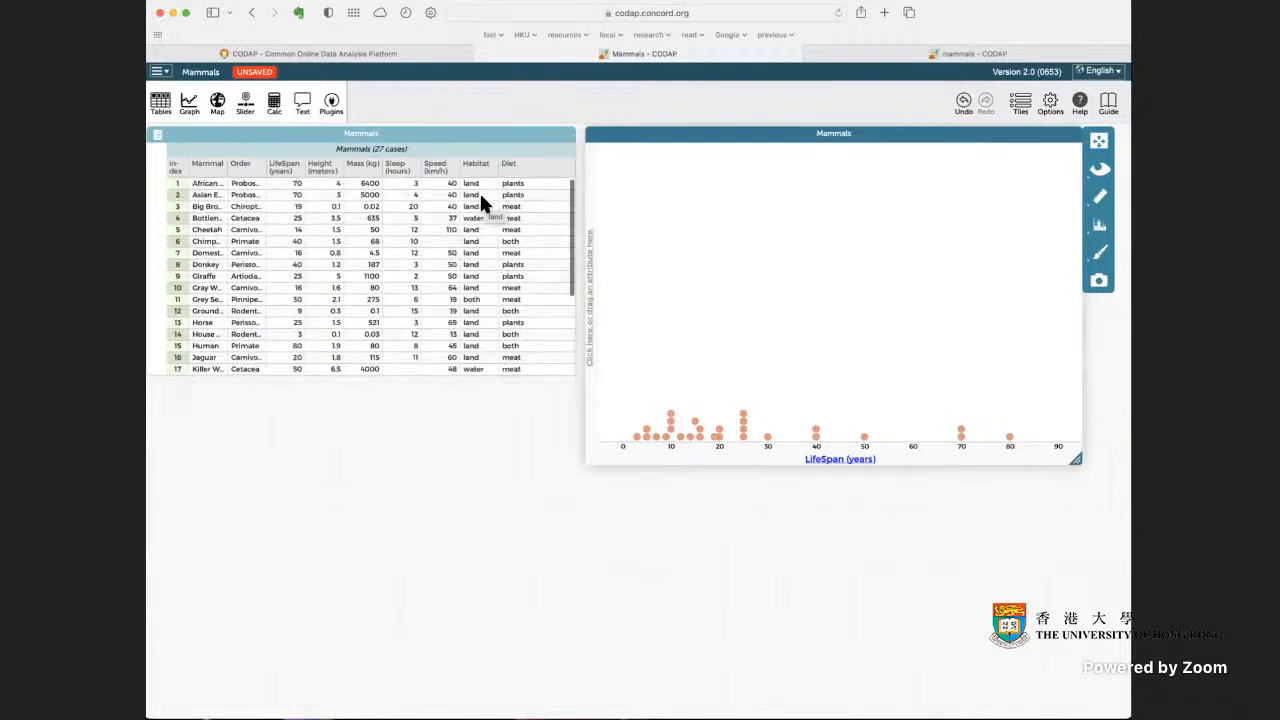
drag(475, 166, 595, 216)
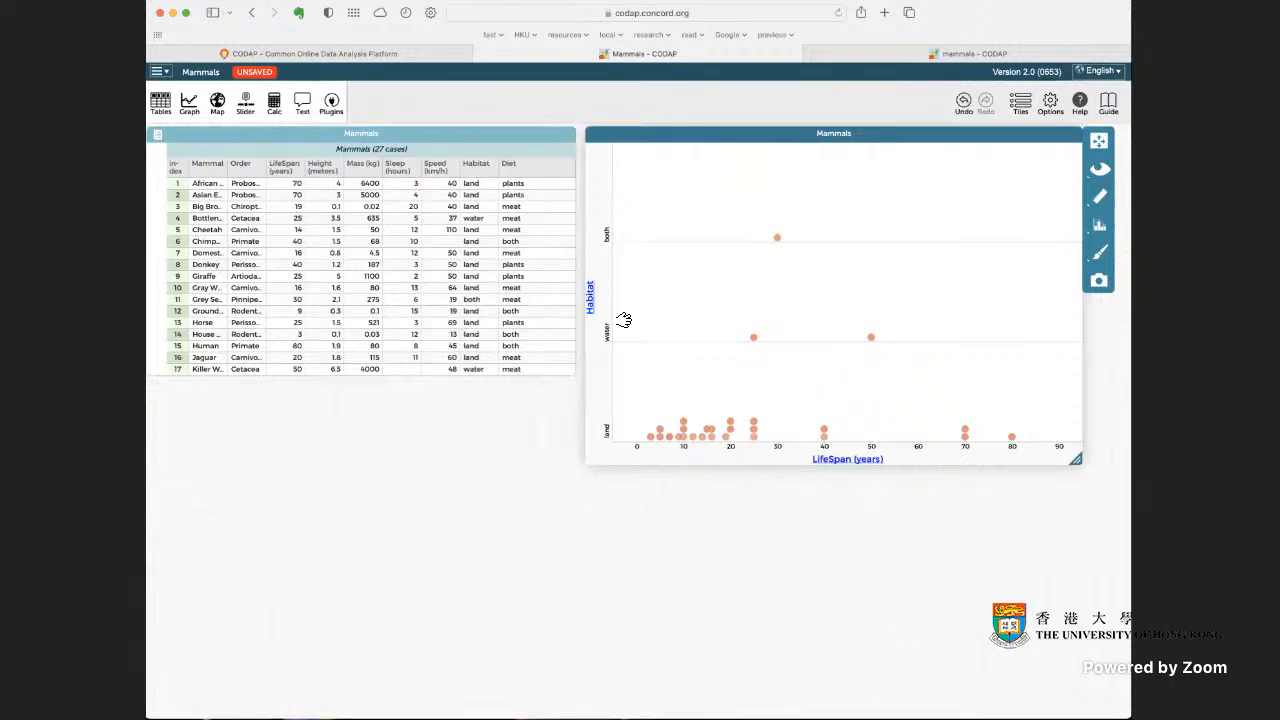
Step: Remove Habitat from the vertical axis and shrink the LifeSpan graph to about the height of the table
click(591, 308)
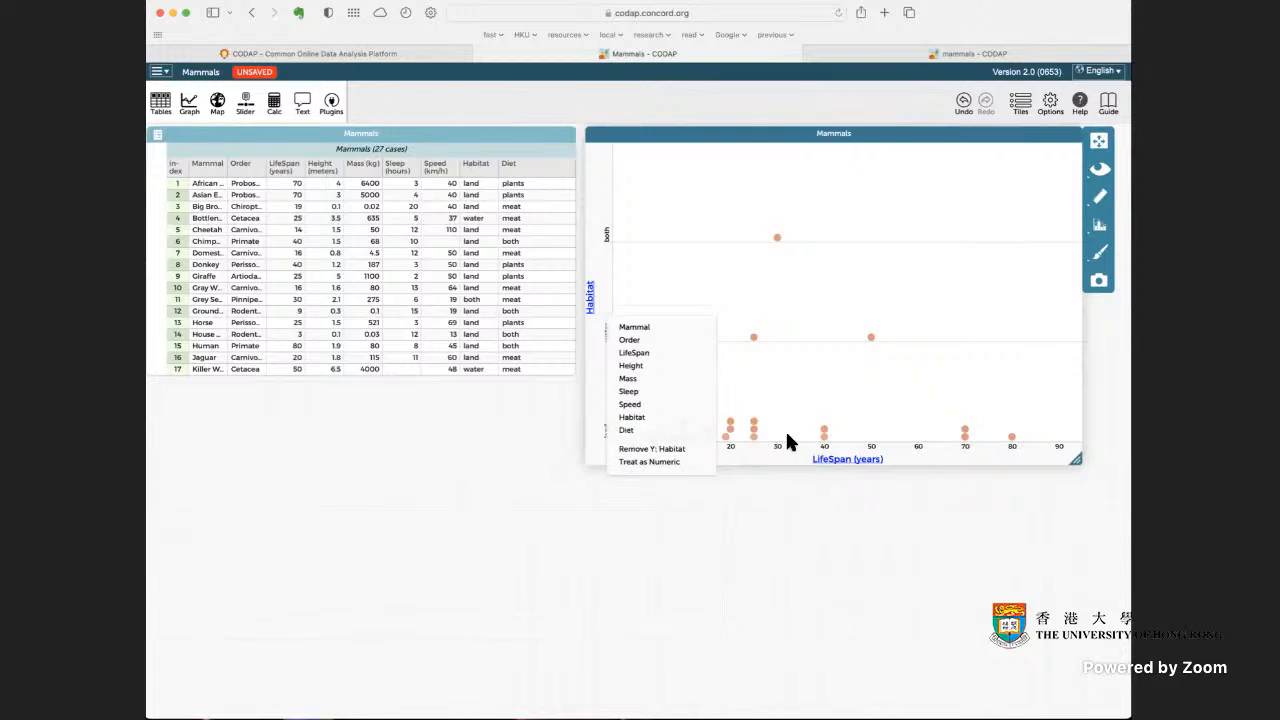
click(673, 451)
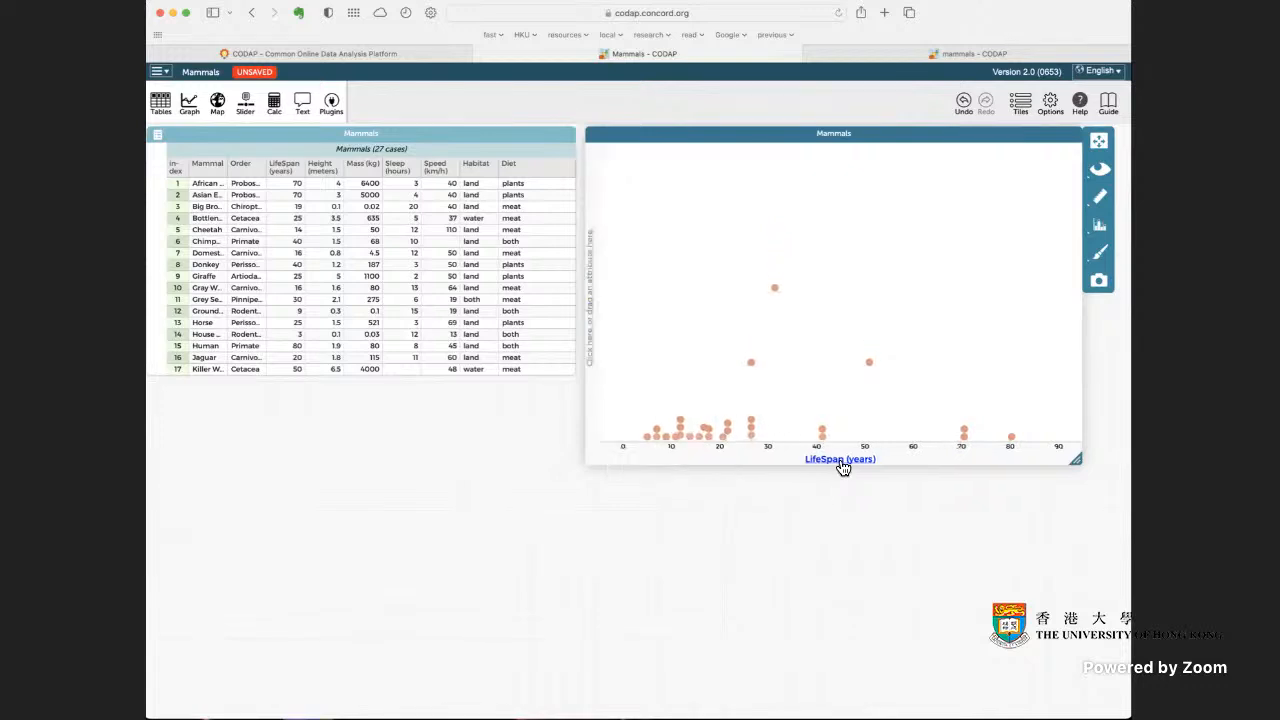
click(837, 459)
click(1080, 513)
drag(1075, 459, 1054, 371)
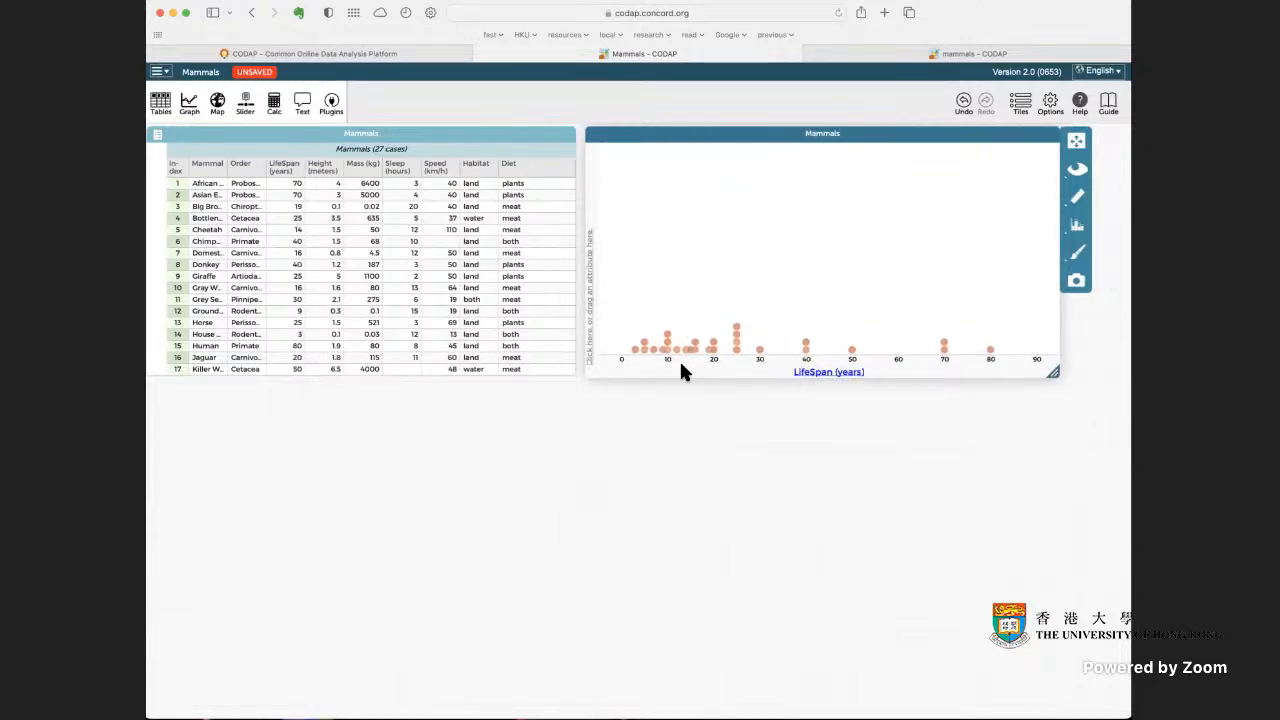
Step: Show the mean and standard deviation on the LifeSpan graph of the Mammals data
click(1079, 200)
click(949, 170)
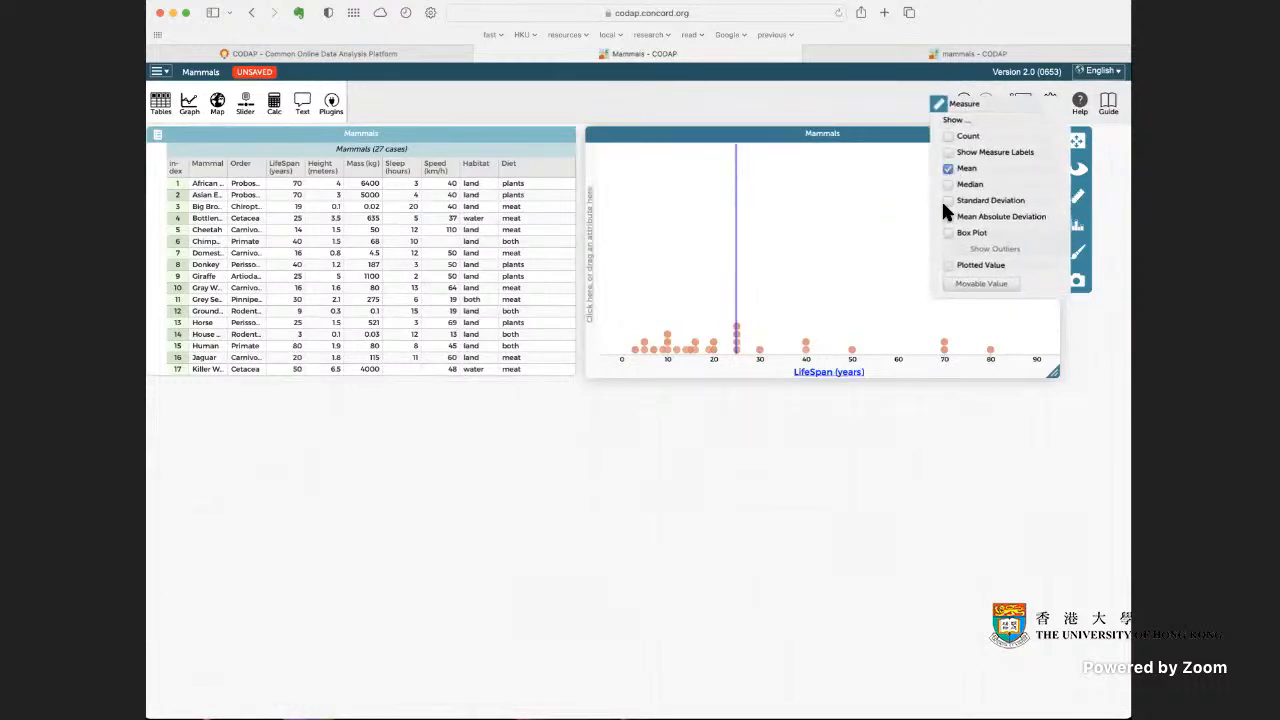
click(949, 201)
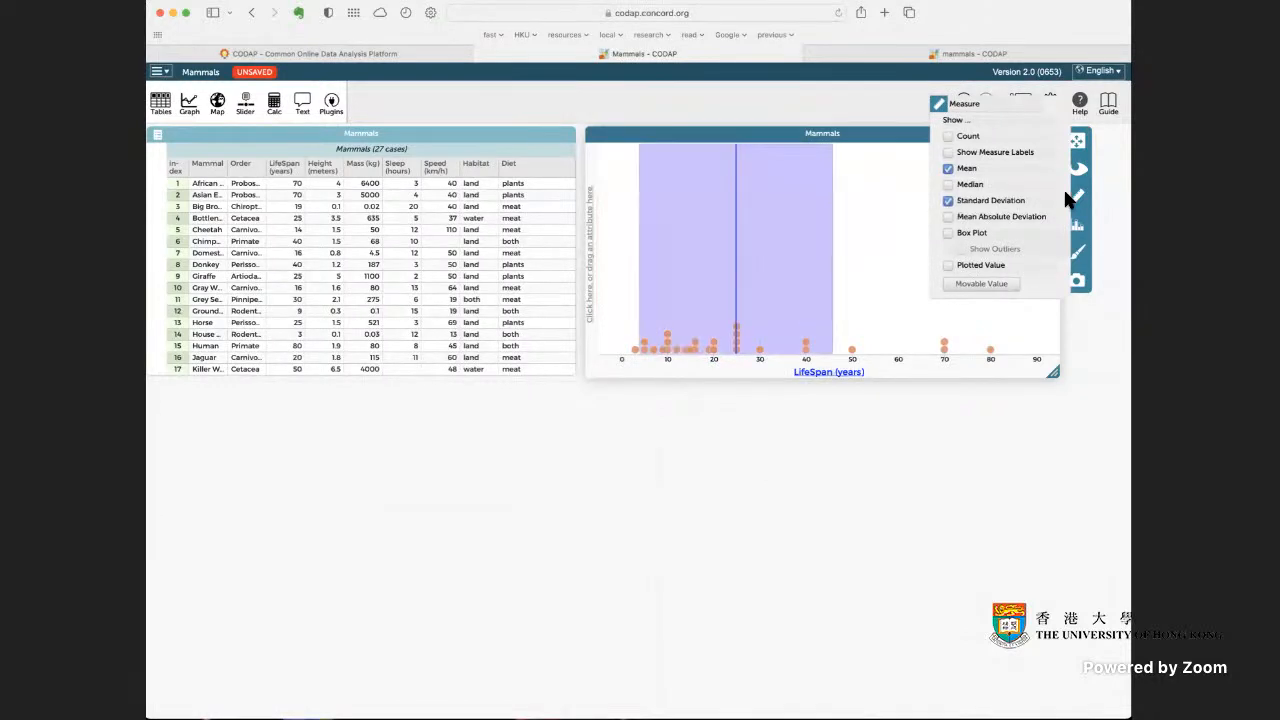
click(891, 197)
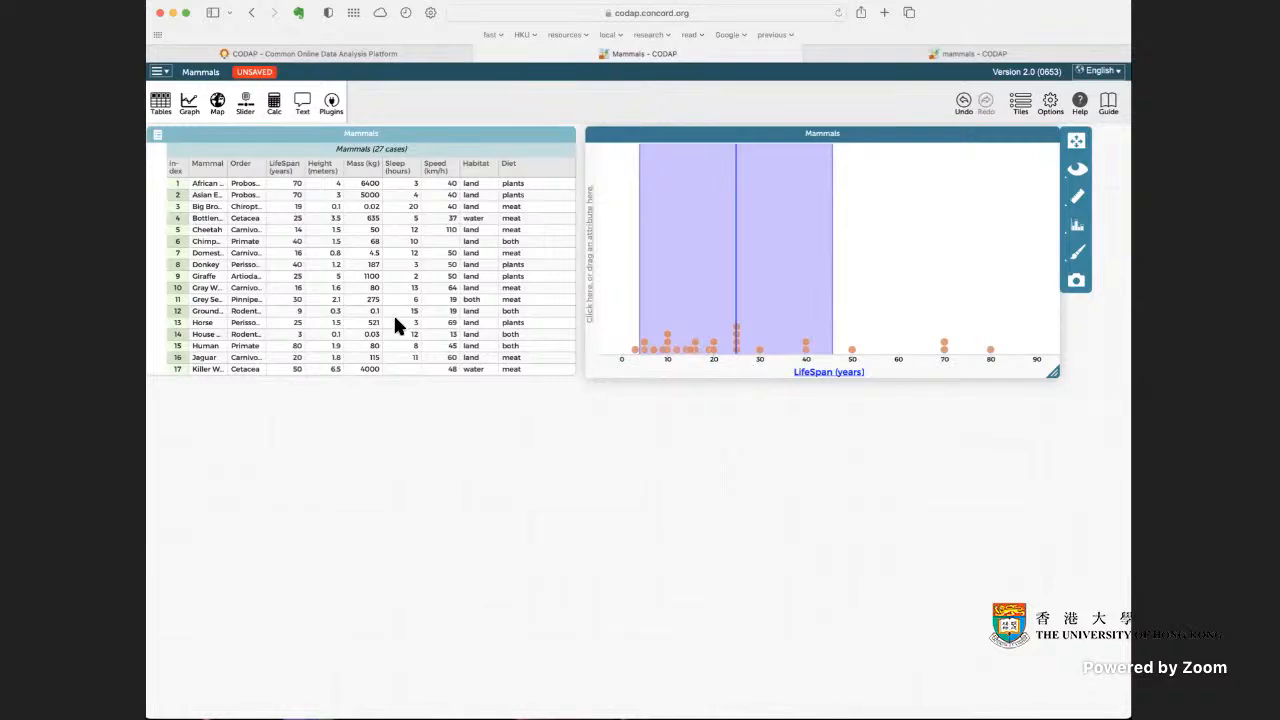
Step: Add the Sampler plugin to the workspace, then reposition it partly over the Mammals table and enlarge it
click(333, 104)
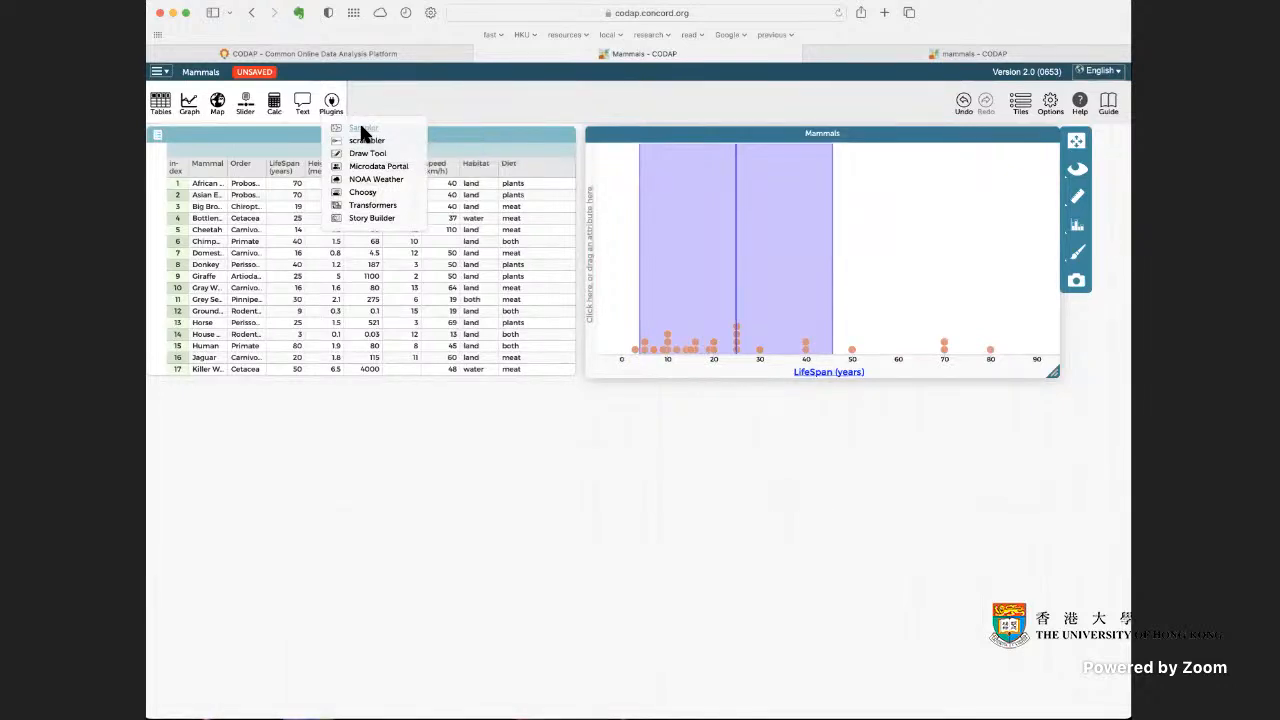
click(363, 135)
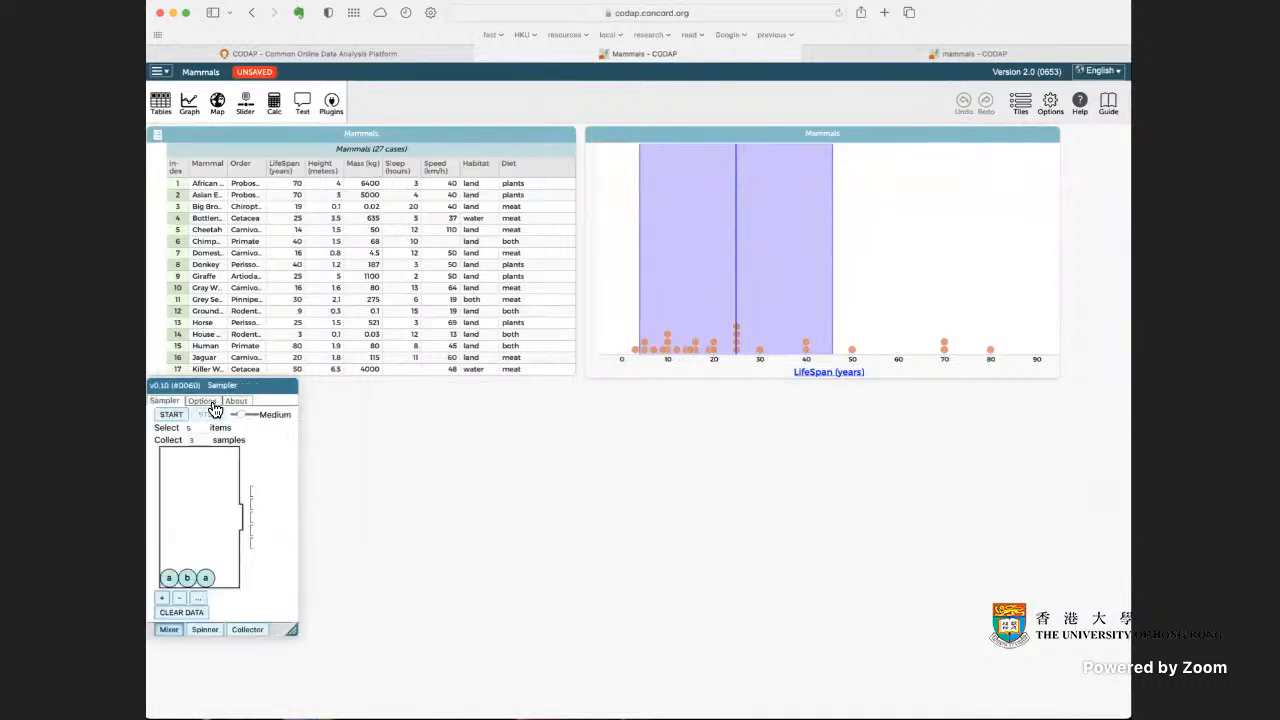
drag(252, 386, 342, 386)
drag(386, 642, 532, 700)
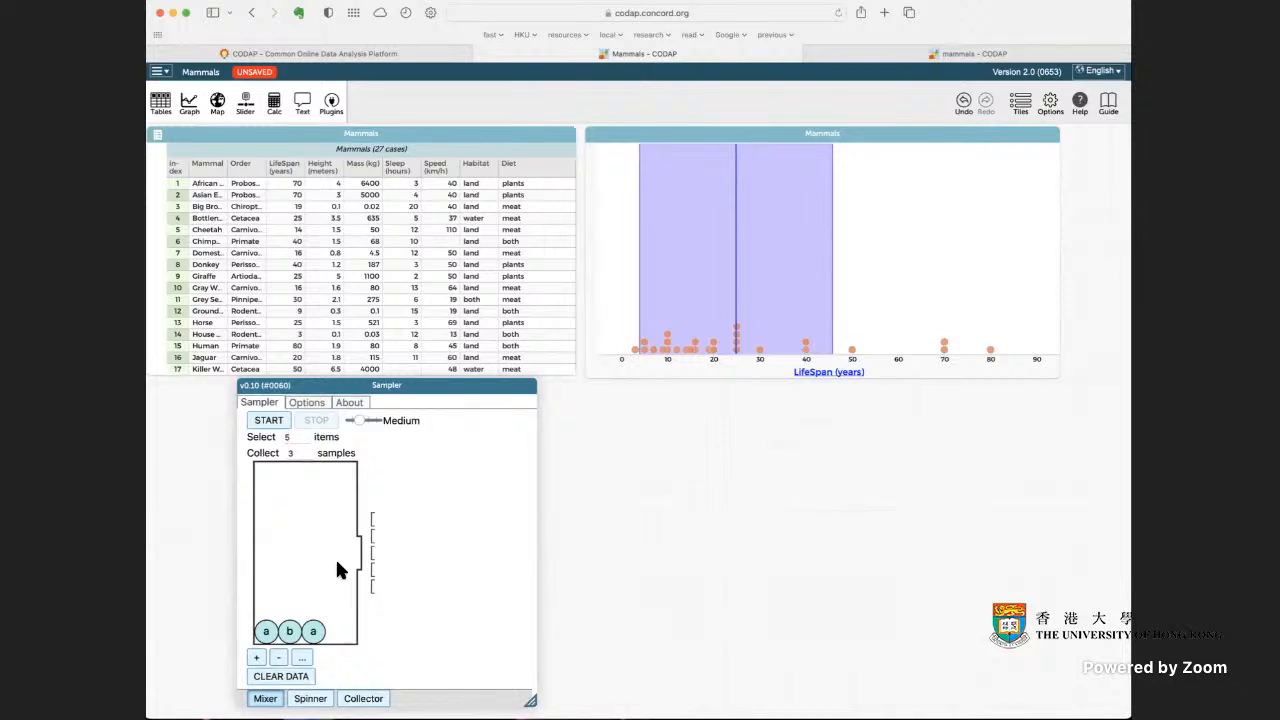
drag(440, 393, 434, 257)
drag(531, 570, 563, 674)
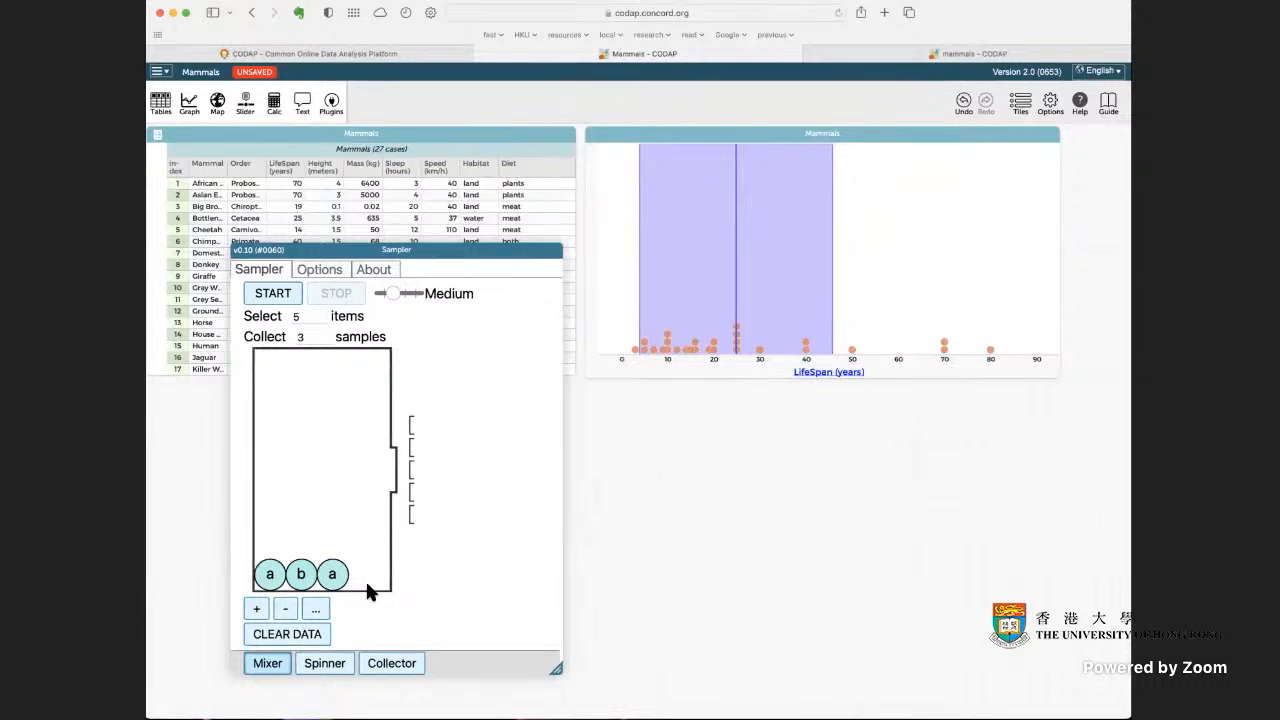
Step: Switch the Sampler to Collector mode so it draws from the Mammals cases, and check its replacement options
click(404, 668)
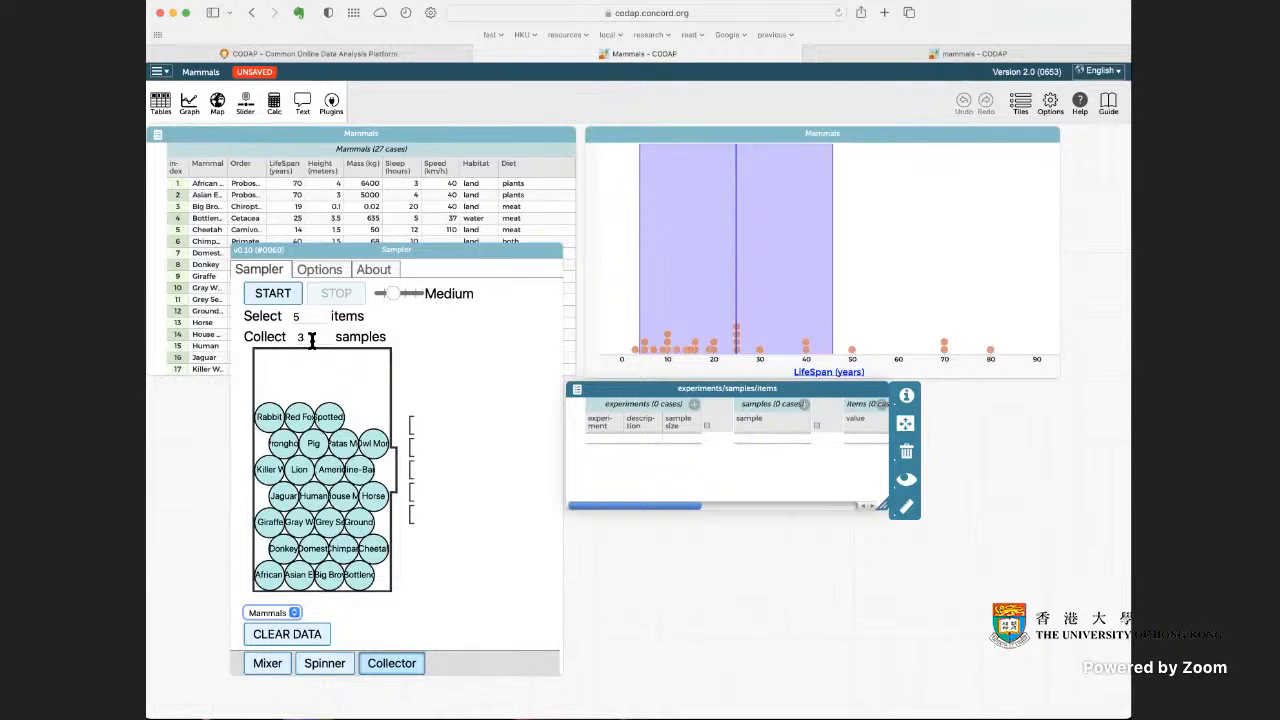
click(330, 272)
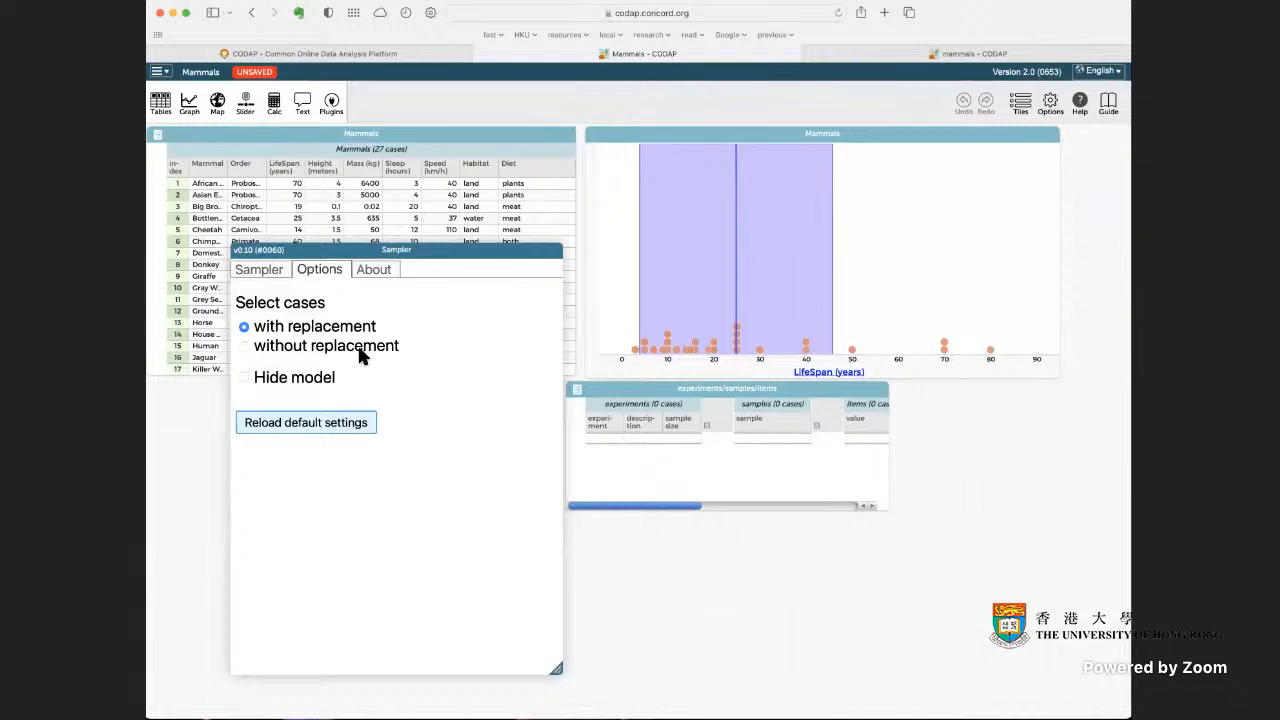
click(265, 269)
Step: Move the empty experiments/samples/items table up beside the Sampler and enlarge it to show more item attributes
drag(808, 388, 834, 282)
drag(907, 397, 1062, 610)
mouse_move(905, 285)
mouse_down()
mouse_move(872, 289)
mouse_move(884, 288)
mouse_up()
drag(1038, 612, 1082, 633)
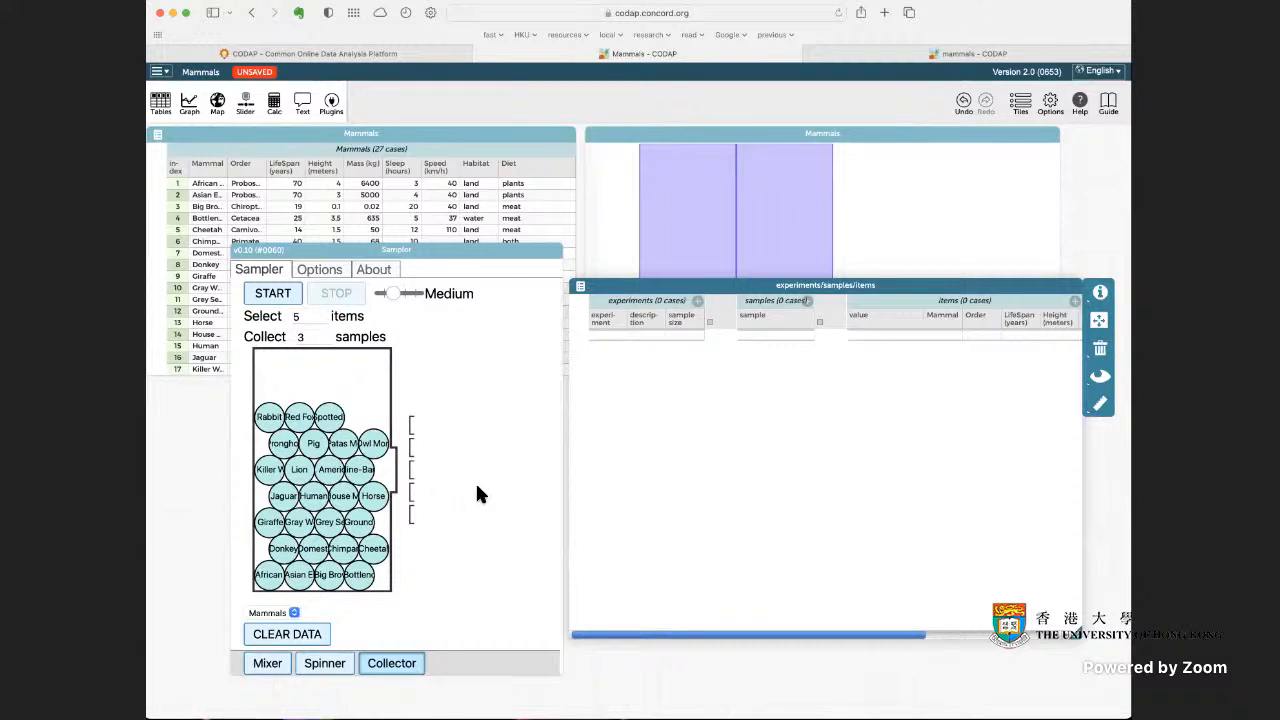
Step: Run the Sampler to collect 3 samples of 5 items, and enlarge the results table to show every attribute through Diet
click(285, 303)
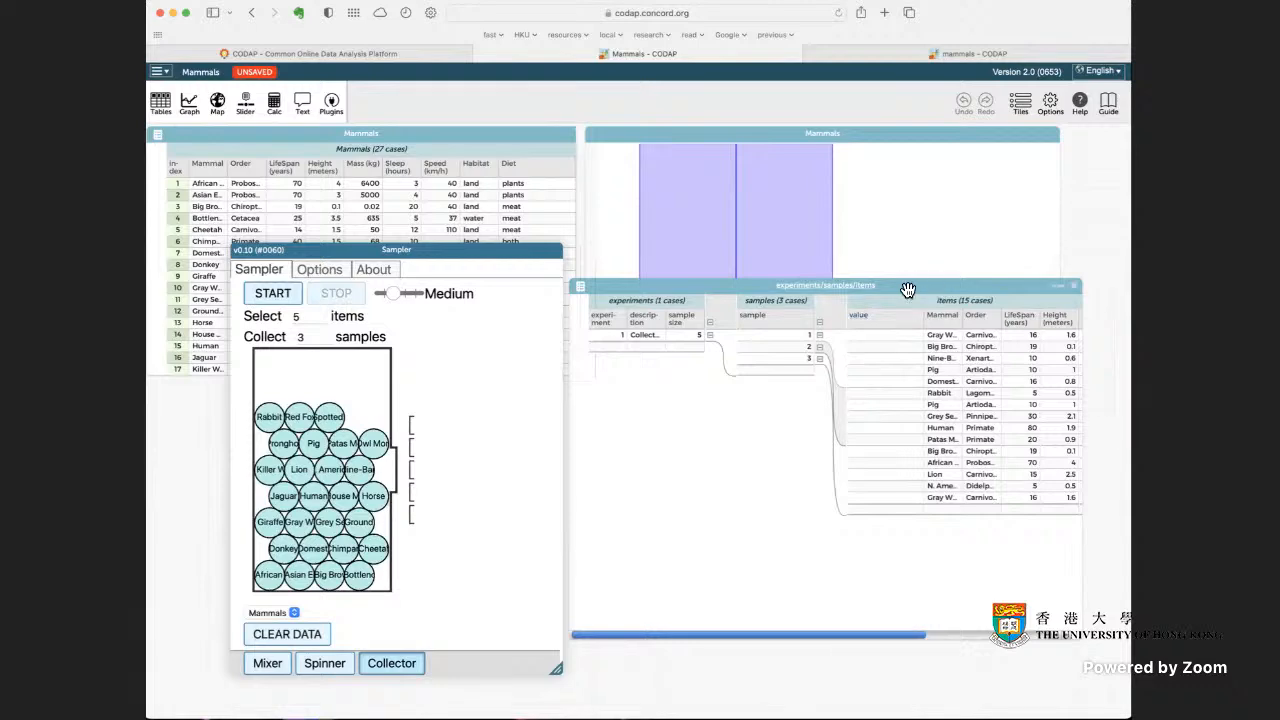
drag(935, 290, 583, 198)
drag(737, 549, 1038, 658)
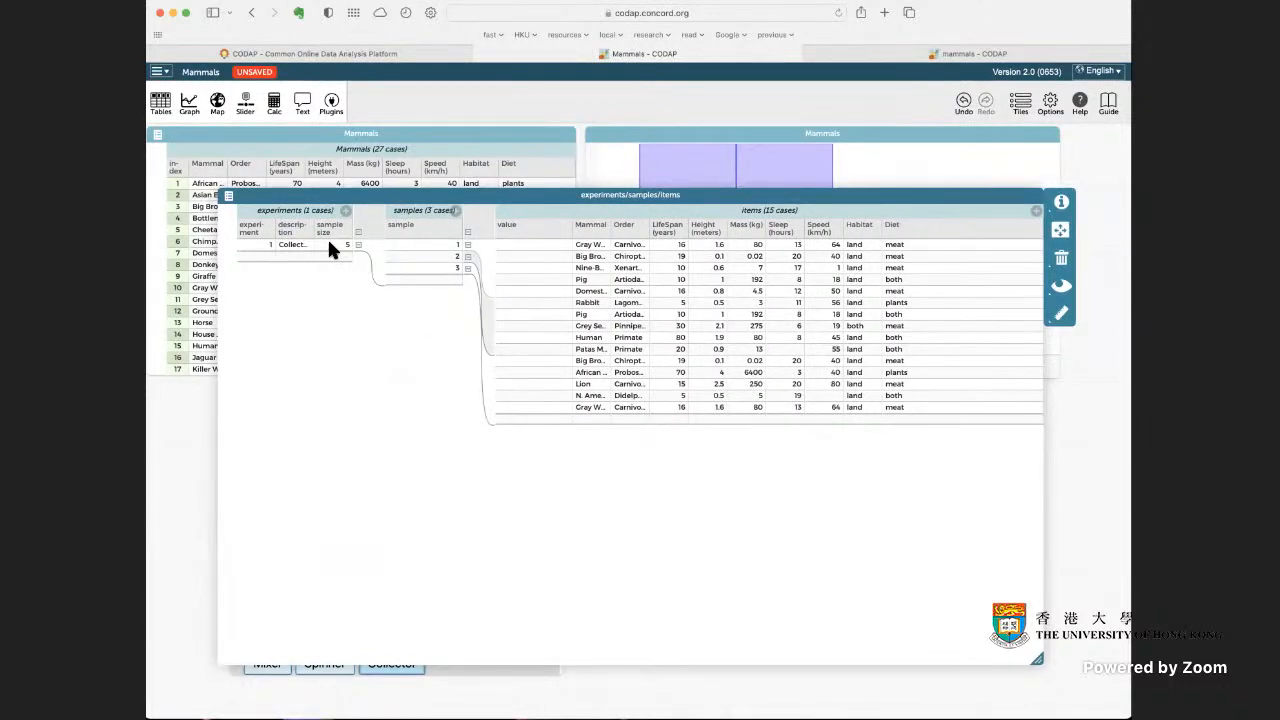
Step: Collapse all samples in the results table, examine the items of samples 1, 2 and 3 one by one, and expand everything again
click(469, 233)
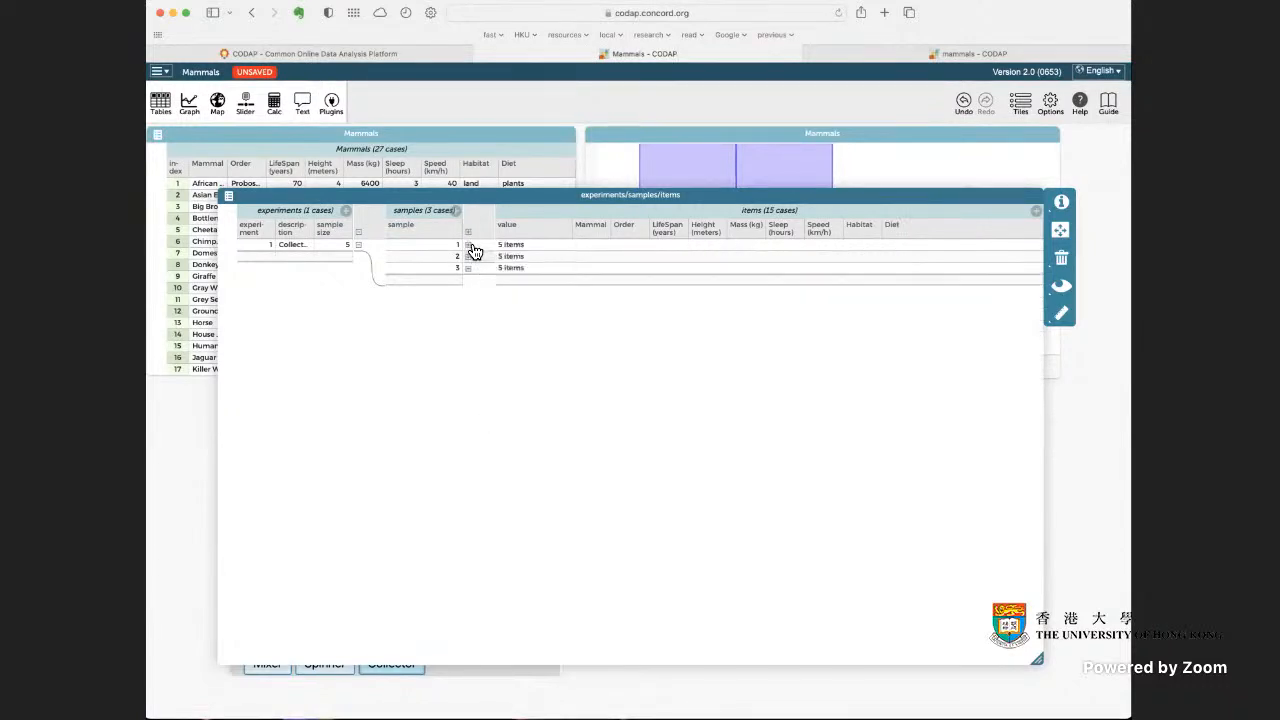
click(469, 245)
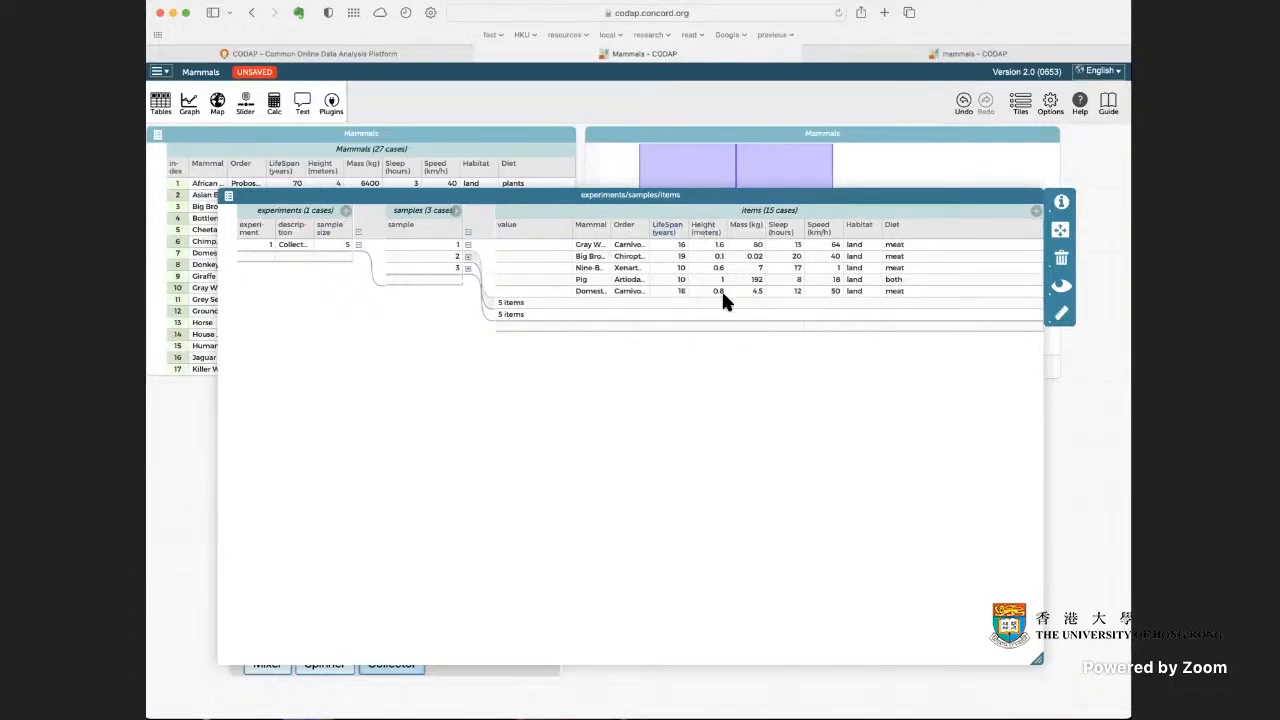
click(469, 245)
click(468, 256)
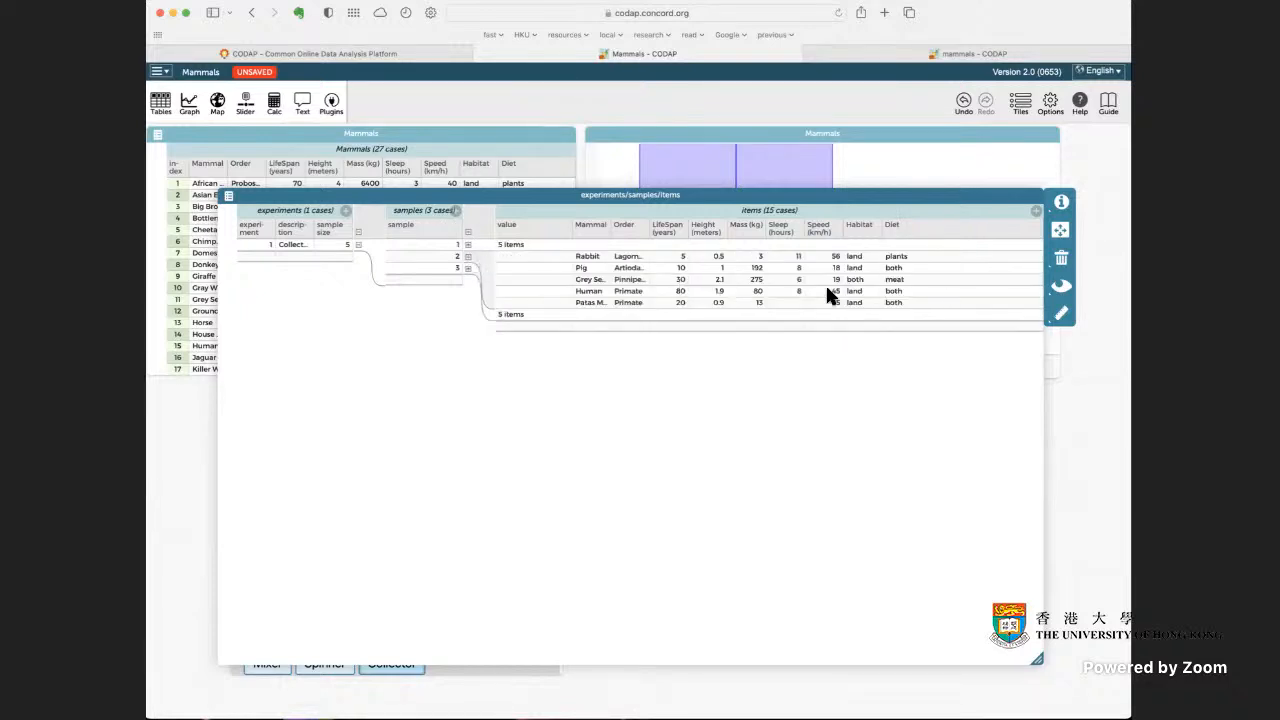
click(467, 256)
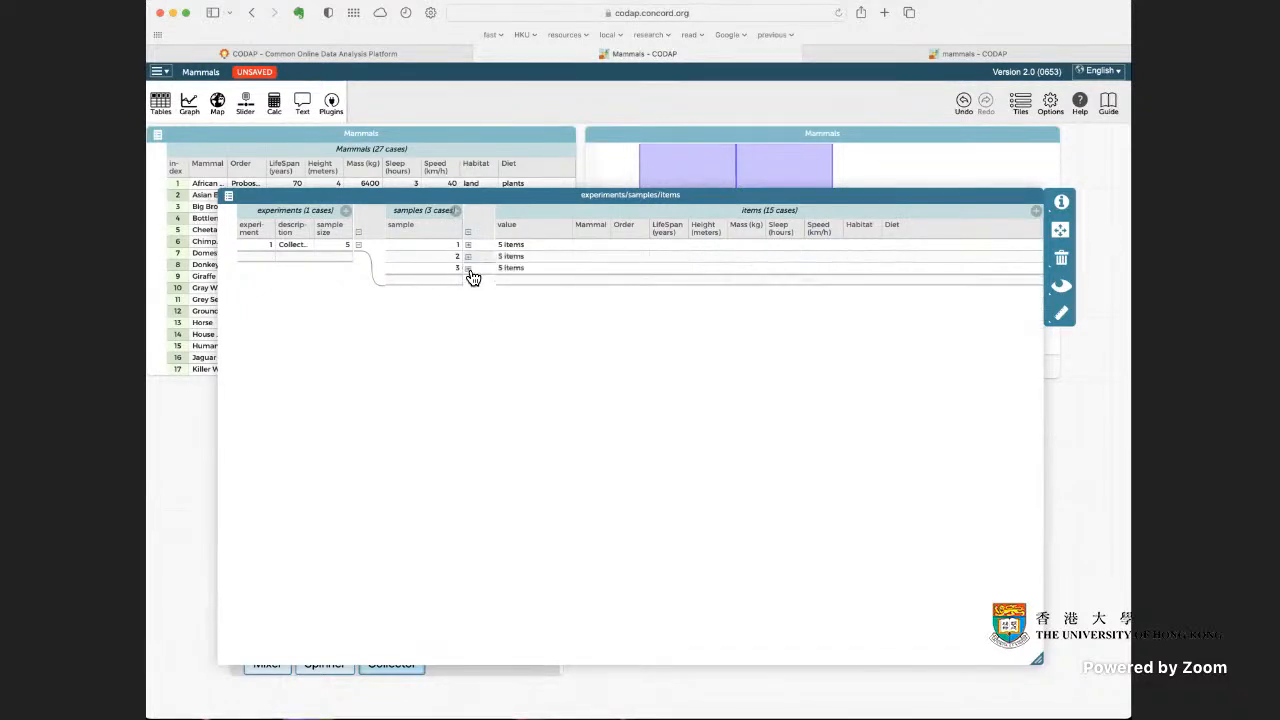
click(467, 268)
click(467, 268)
click(466, 232)
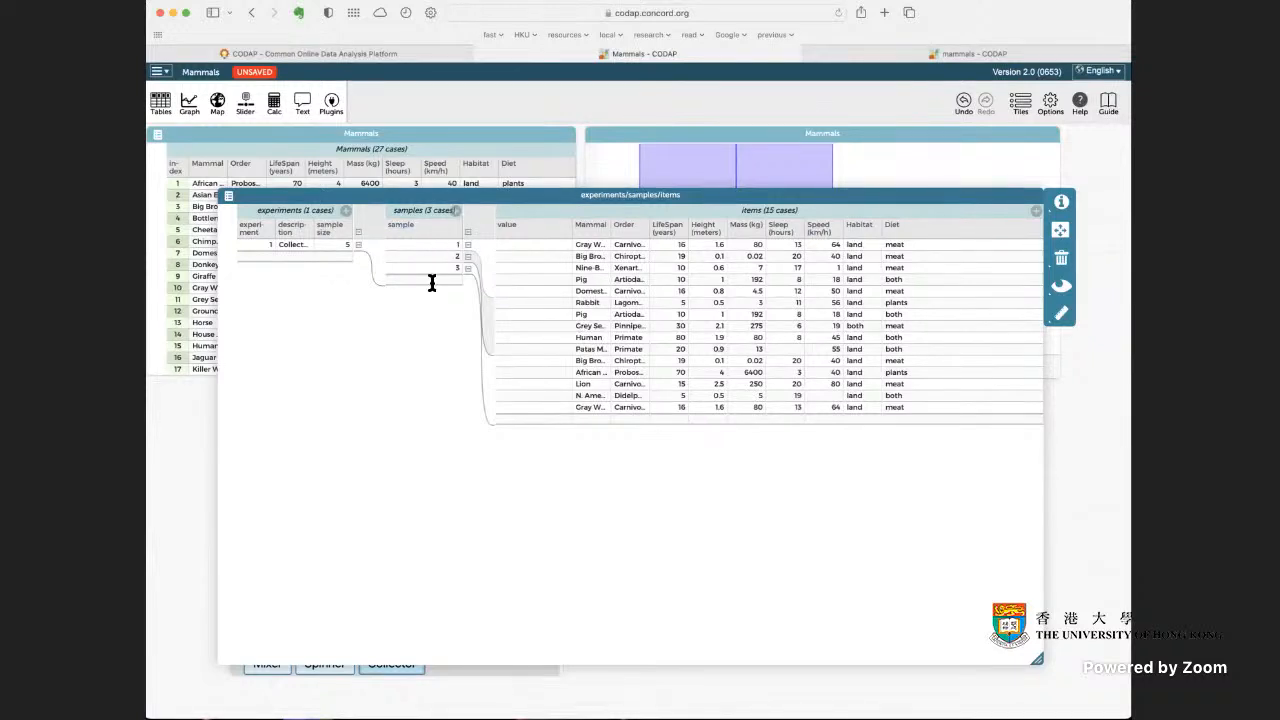
Step: Add an attribute named SampleMean to the samples collection and narrow the sample column so the new name fits
click(456, 211)
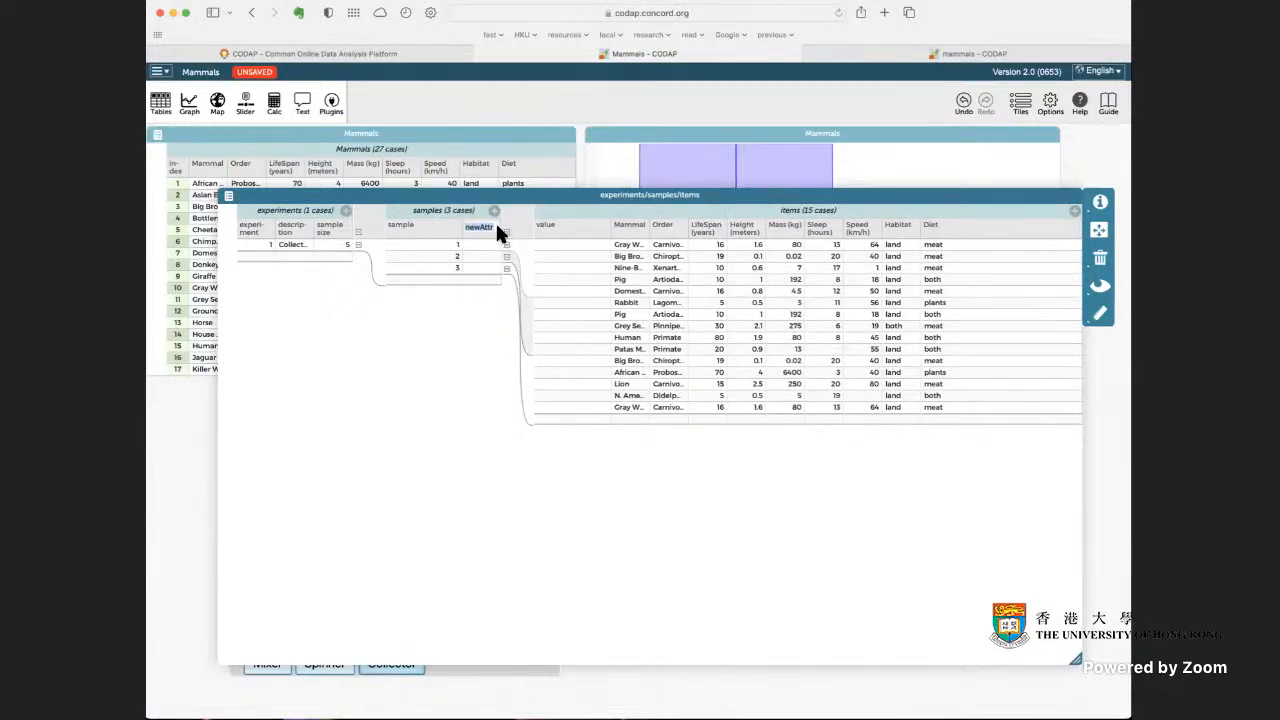
text(Sa)
key(Return)
drag(503, 236, 429, 238)
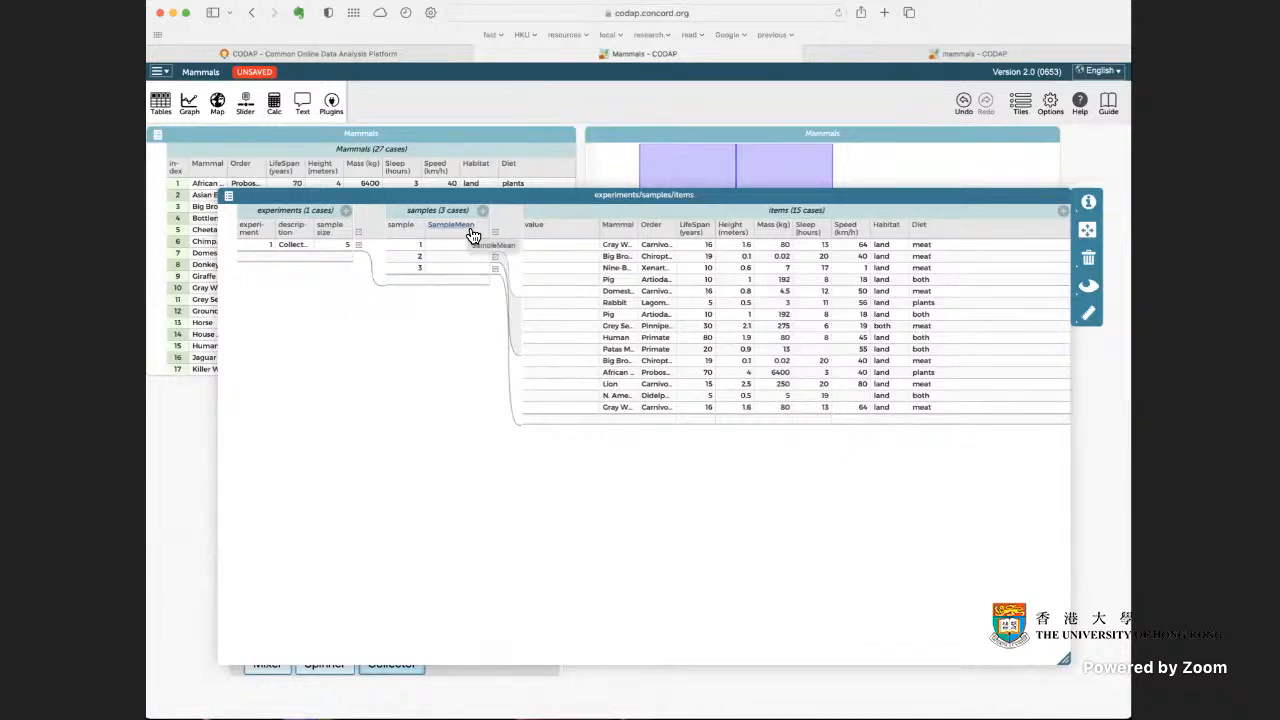
Step: Give the SampleMean attribute the formula mean(LifeSpan)
click(473, 235)
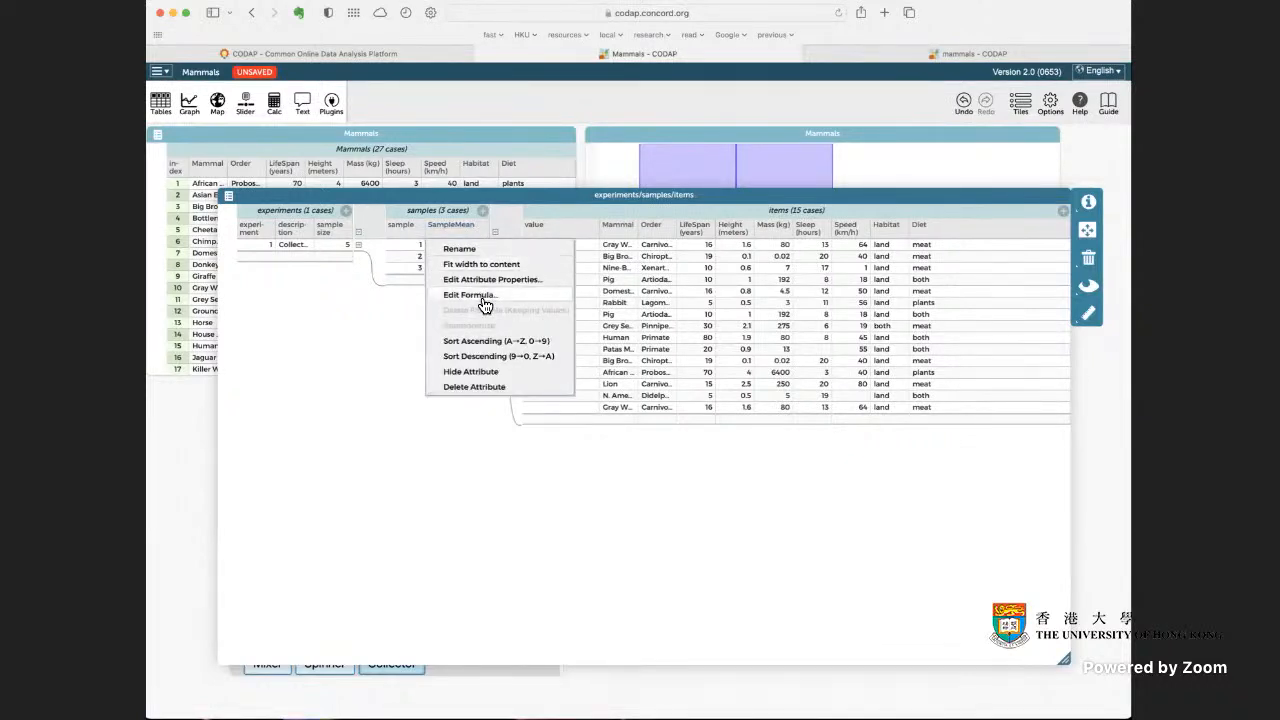
click(470, 295)
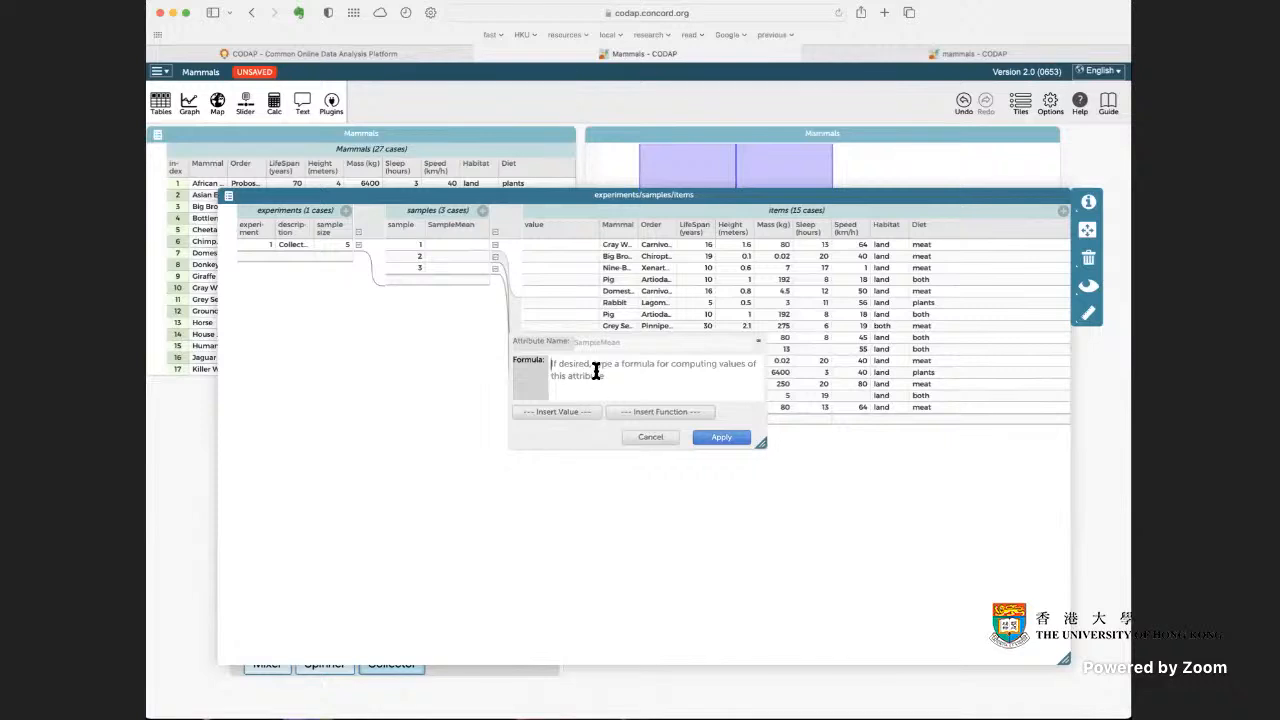
text(mea)
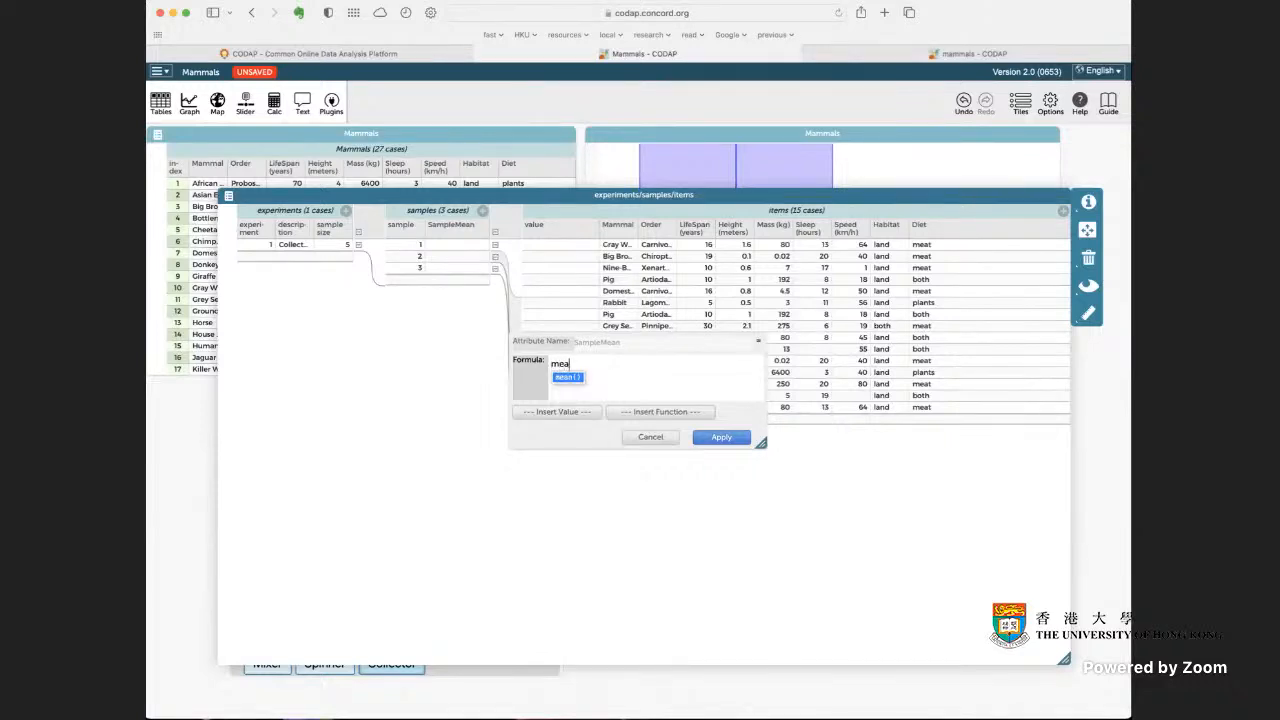
text(n)
click(579, 379)
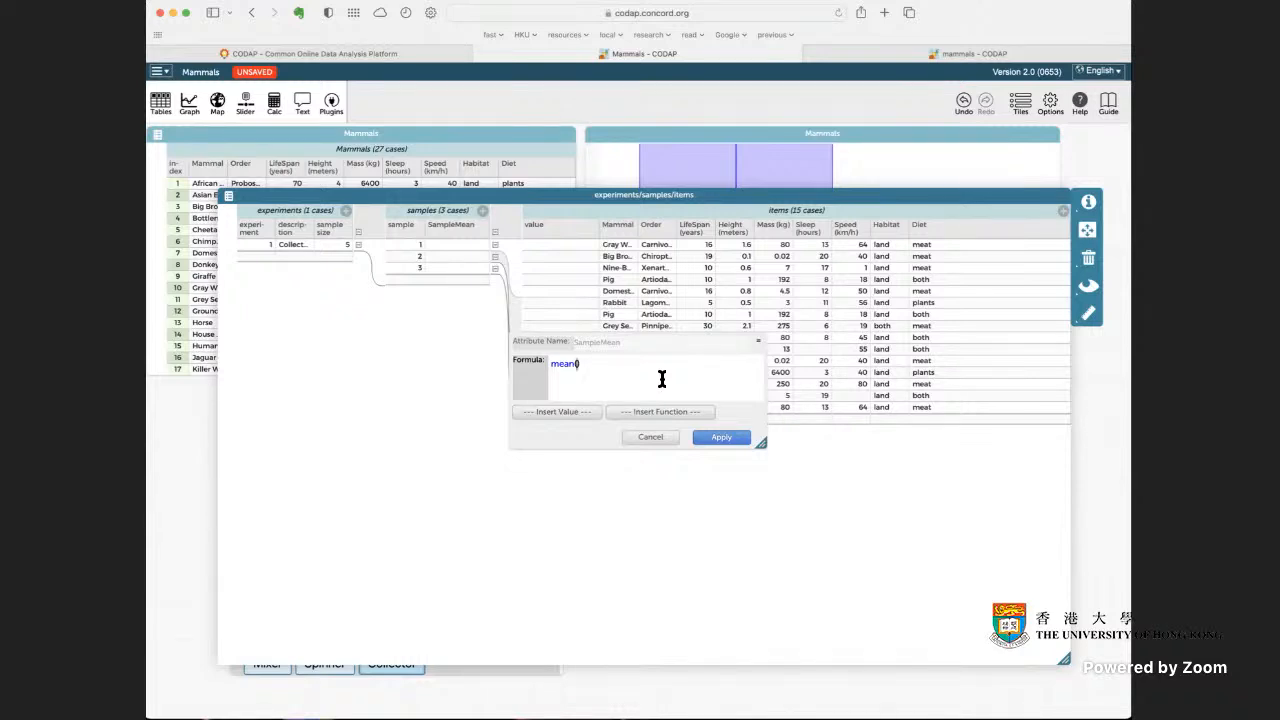
text(Life)
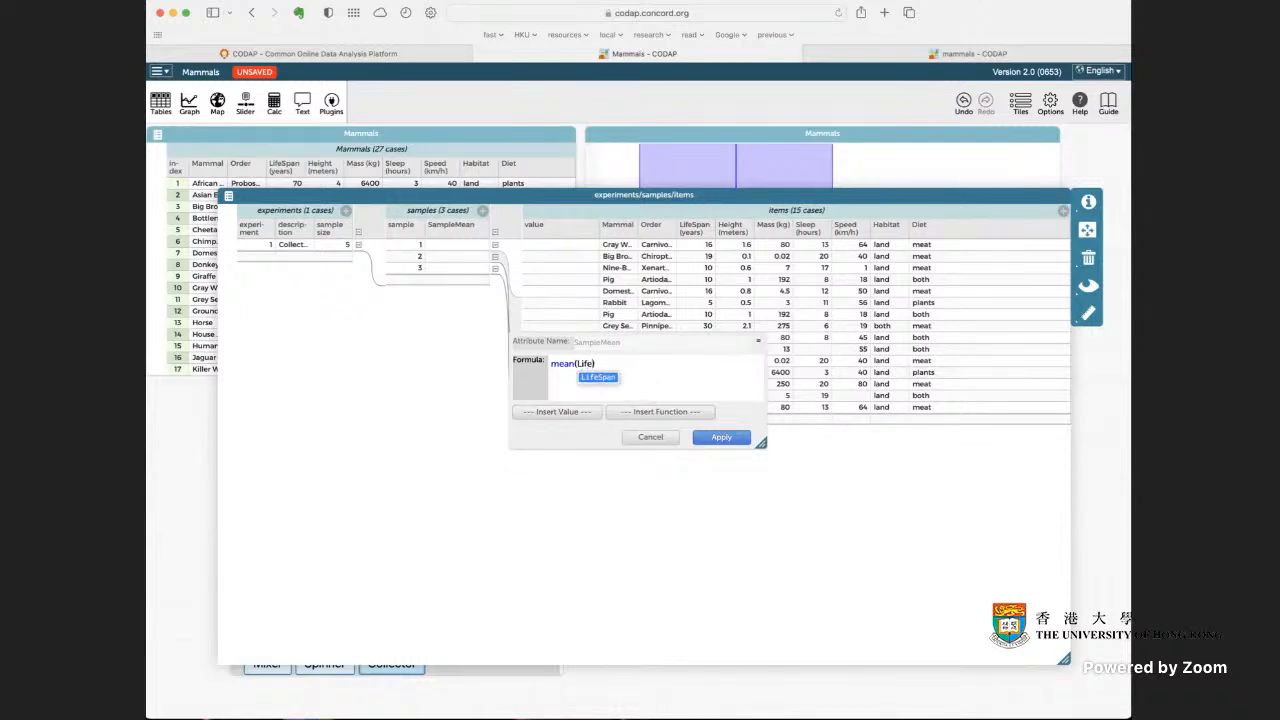
click(610, 384)
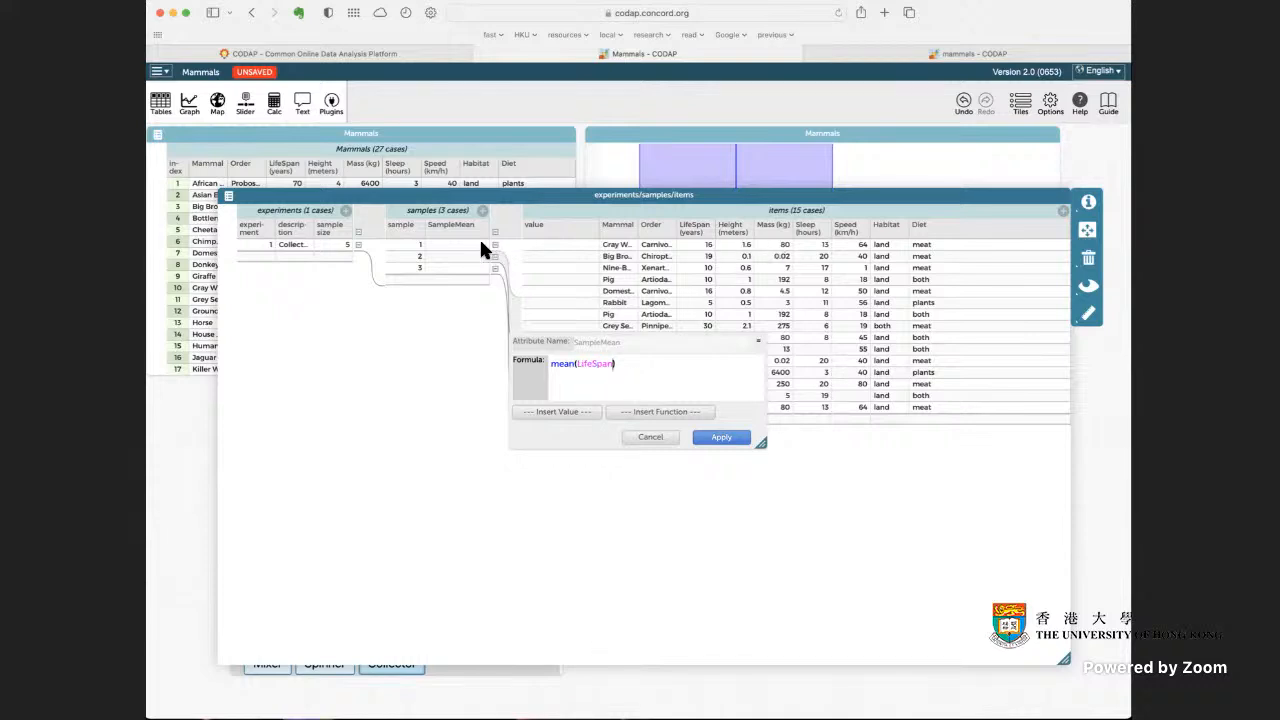
click(722, 439)
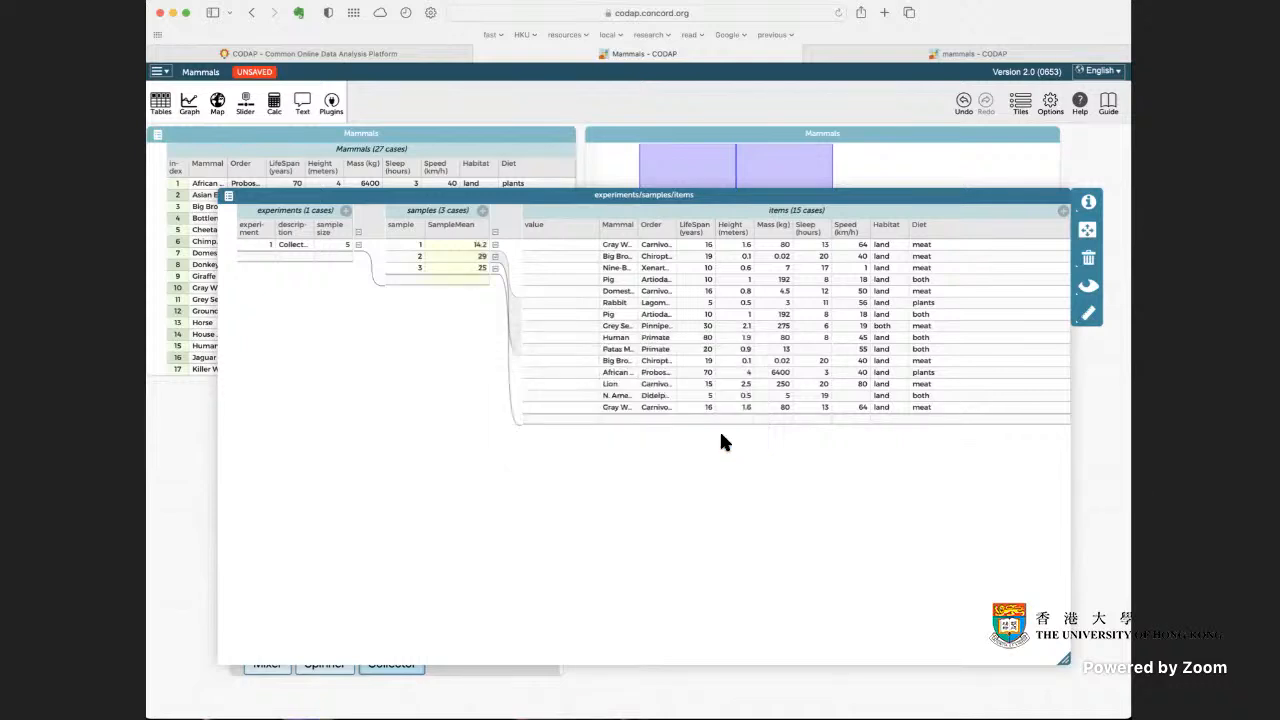
Step: Shrink the experiments/samples/items table and move it over the Mammals table to free space for a graph
click(497, 247)
click(497, 247)
drag(1068, 666, 768, 462)
drag(642, 199, 583, 165)
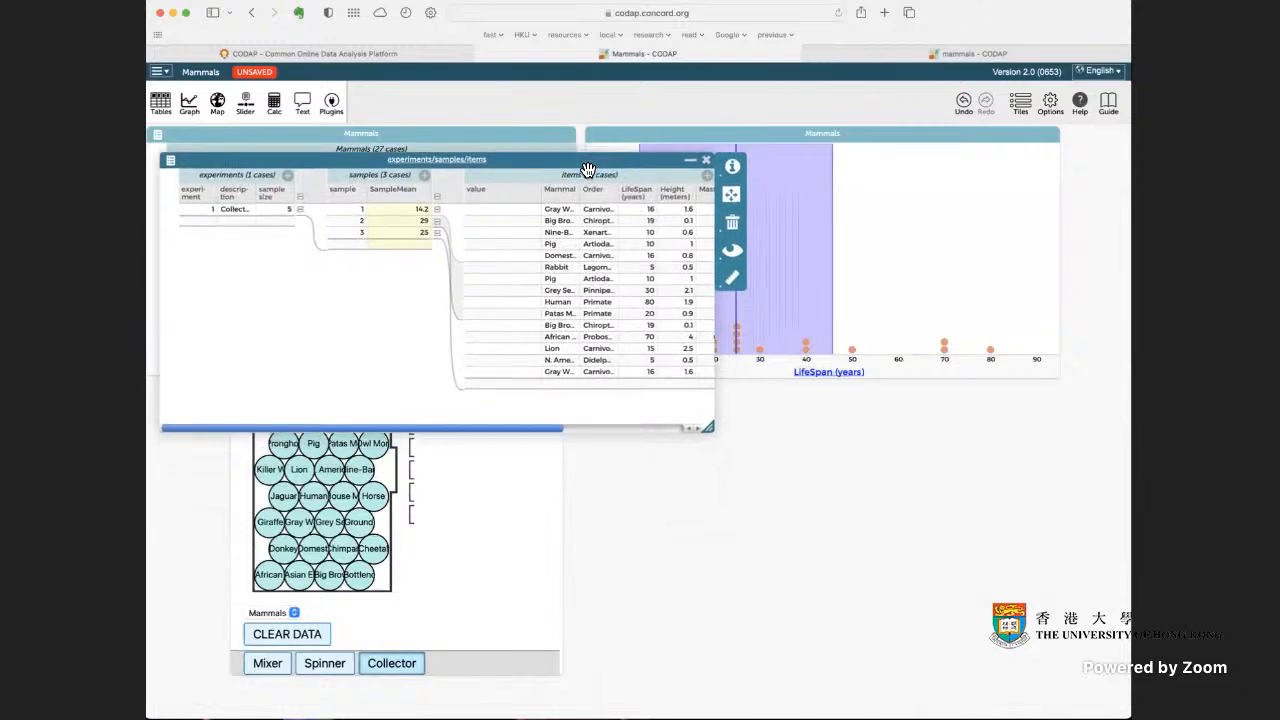
Step: Create an enlarged graph below the Mammals graph, with the sampled items' LifeSpan on the horizontal axis and sample on the vertical axis
click(189, 104)
drag(805, 389, 687, 402)
drag(785, 581, 1080, 698)
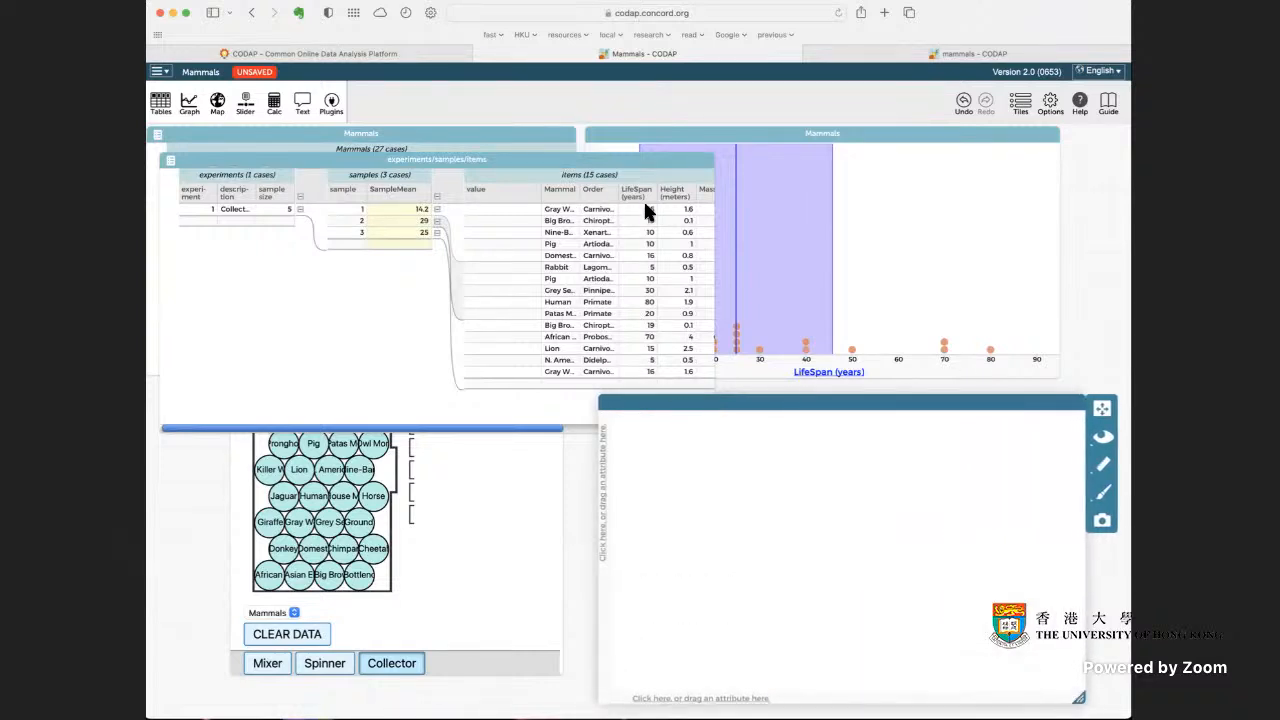
drag(635, 195, 810, 700)
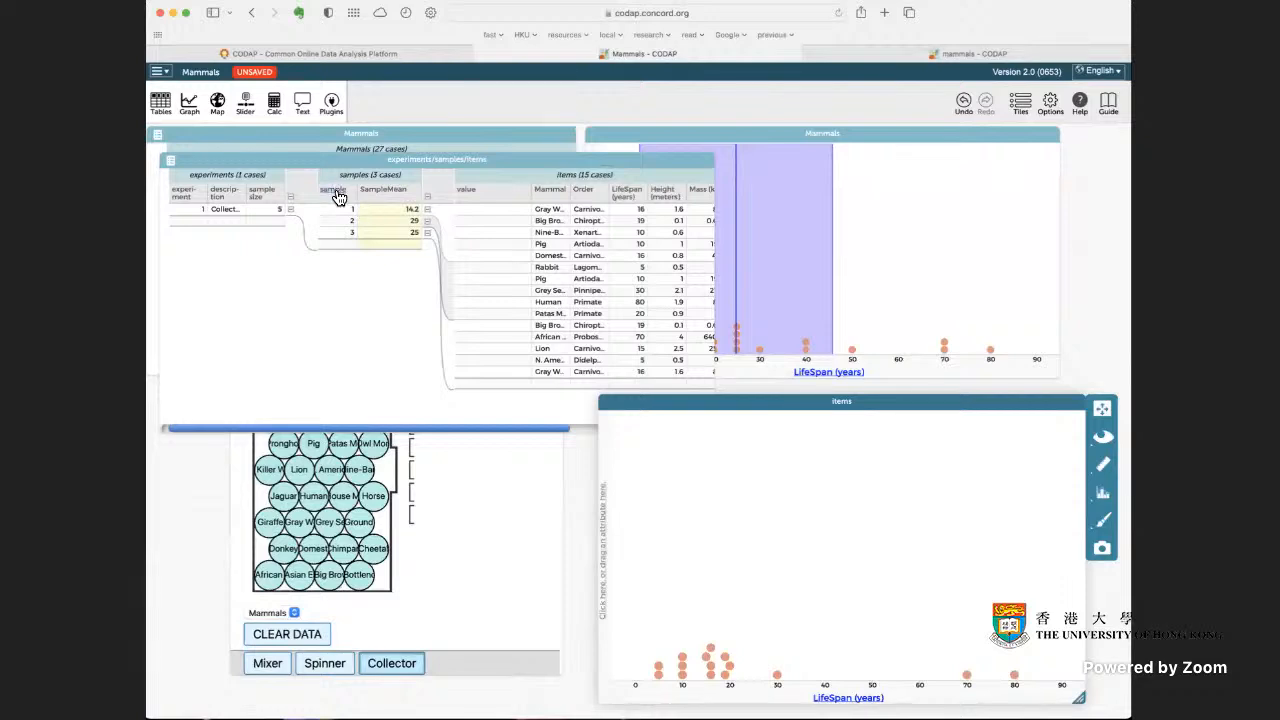
drag(338, 197, 605, 492)
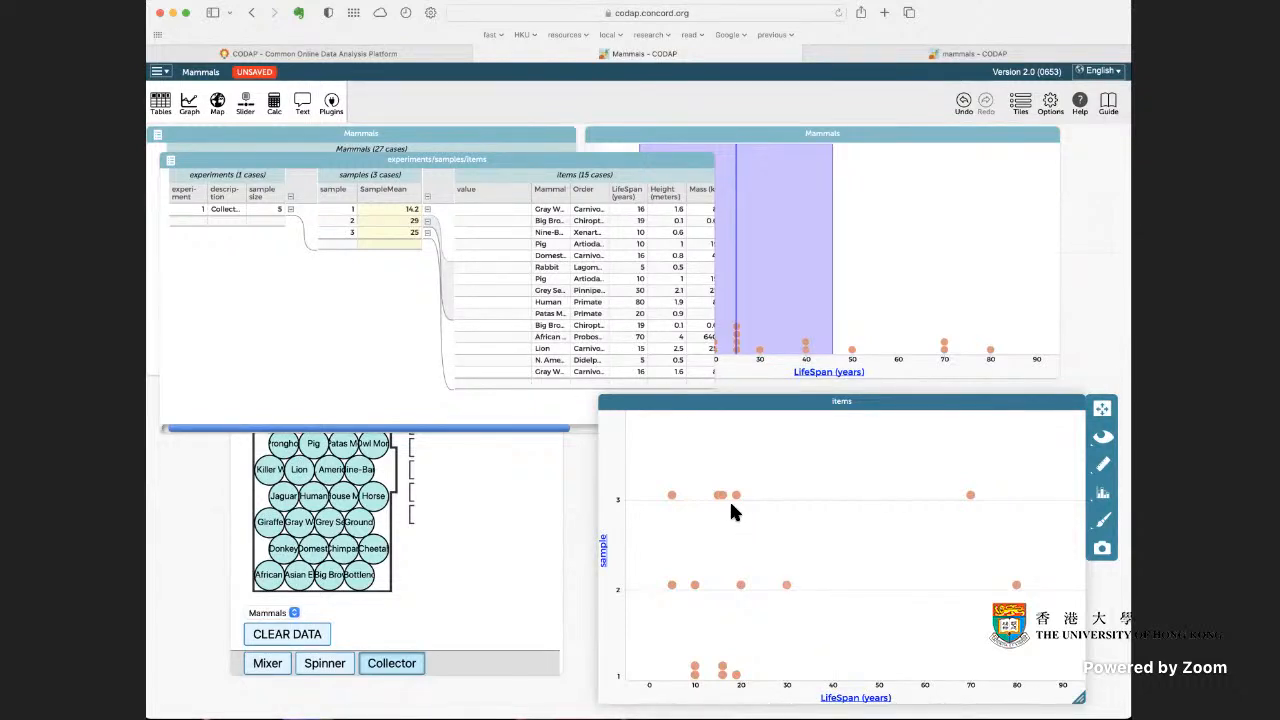
Step: Show the mean and standard deviation for each sample on the items graph
click(1103, 464)
click(975, 445)
click(975, 477)
click(977, 625)
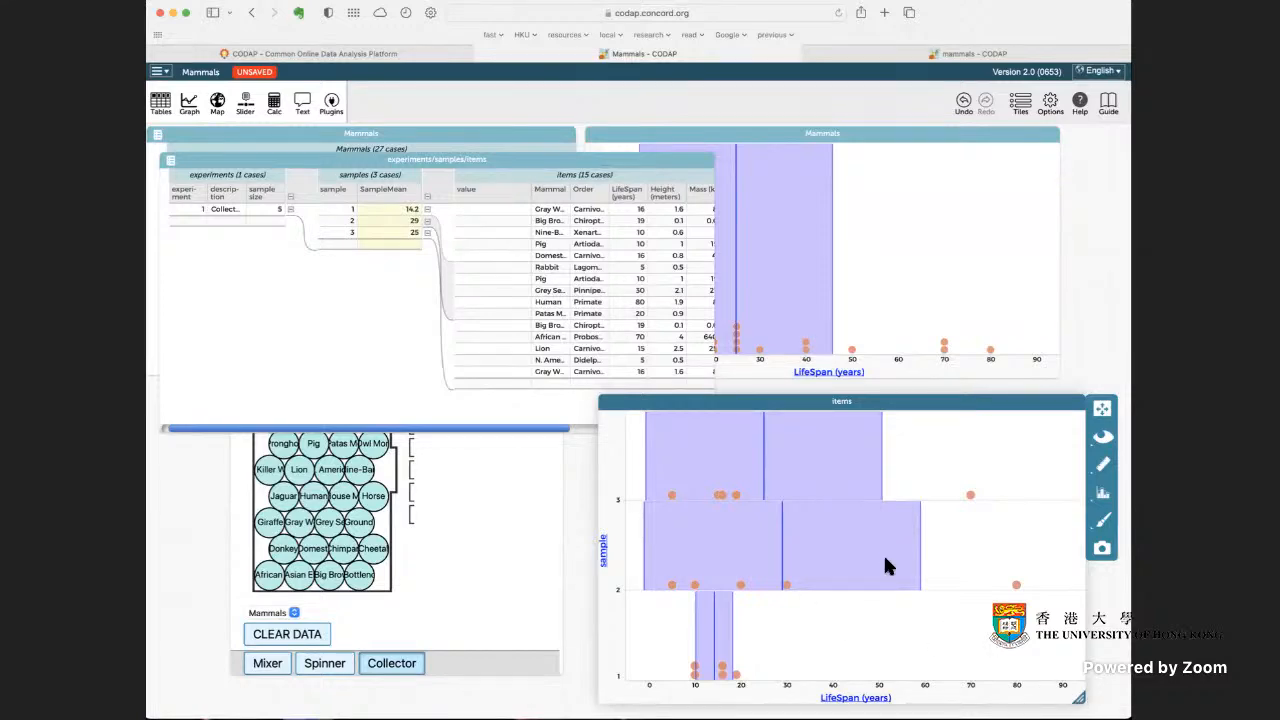
Step: Shrink the experiments/samples/items table over the Mammals table, and align the items graph directly beneath the Mammals graph for comparison
drag(537, 166, 553, 334)
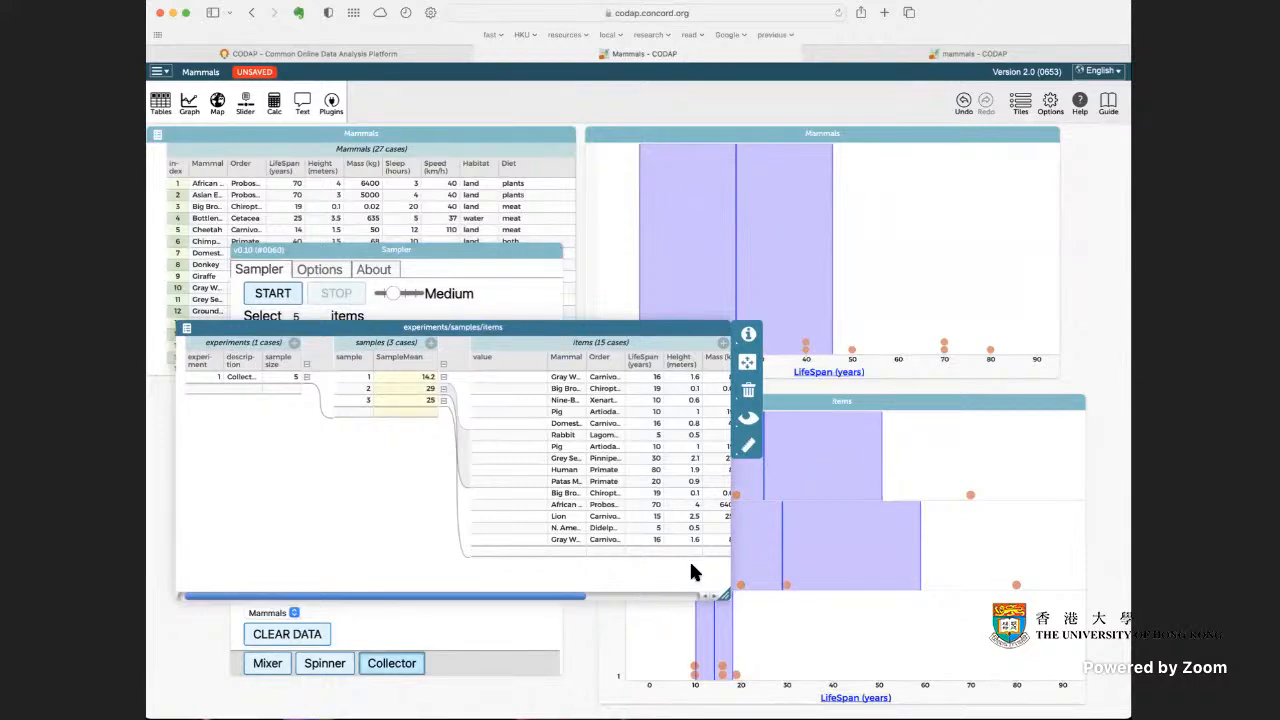
drag(729, 598, 490, 414)
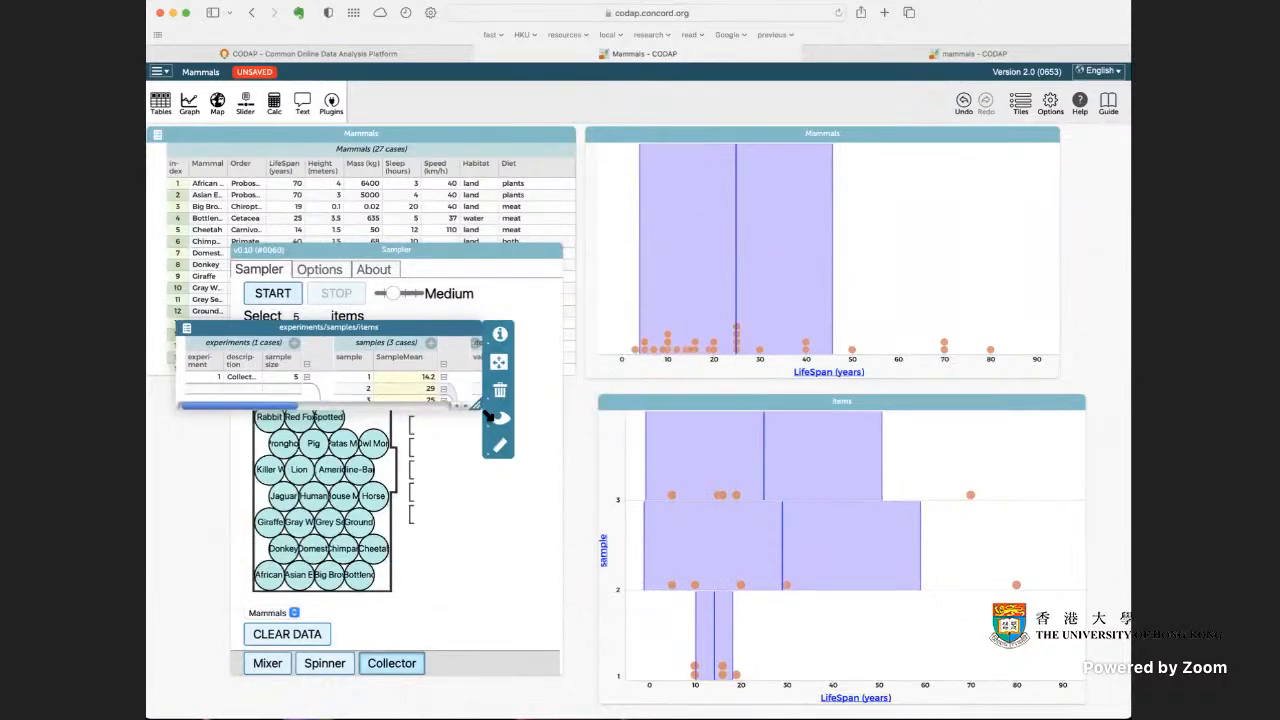
drag(505, 330, 478, 137)
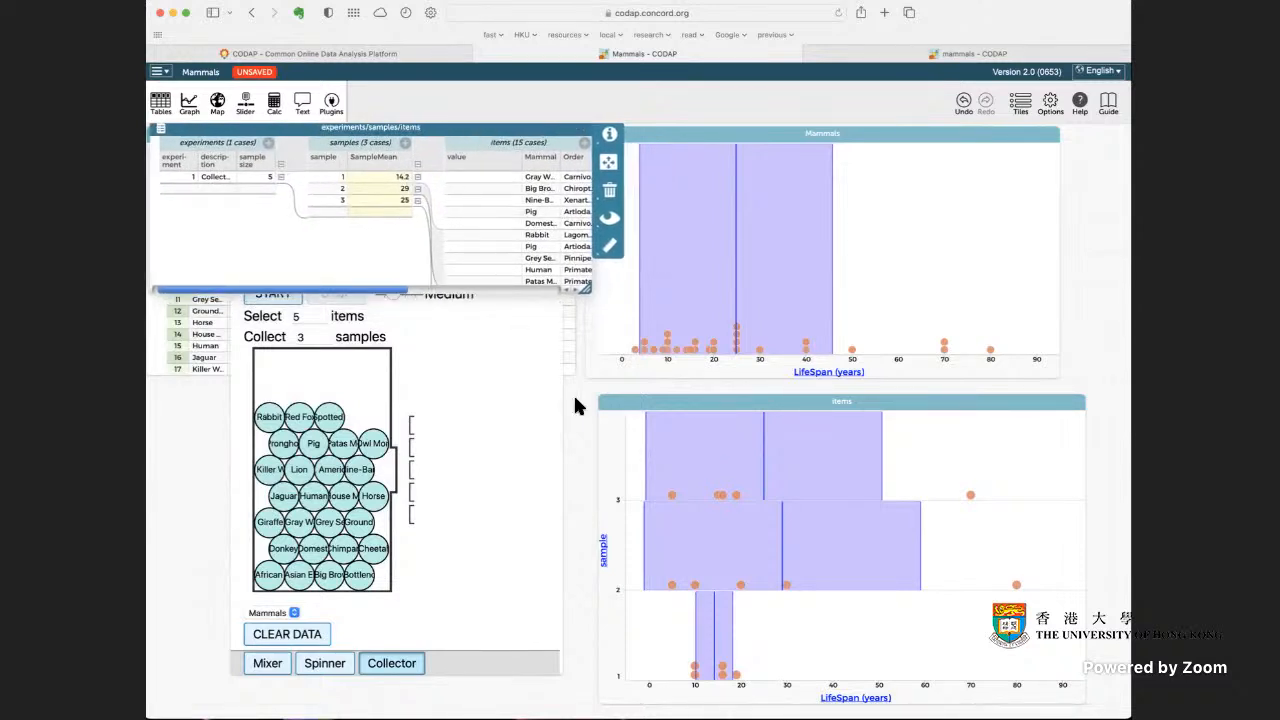
drag(666, 402, 650, 388)
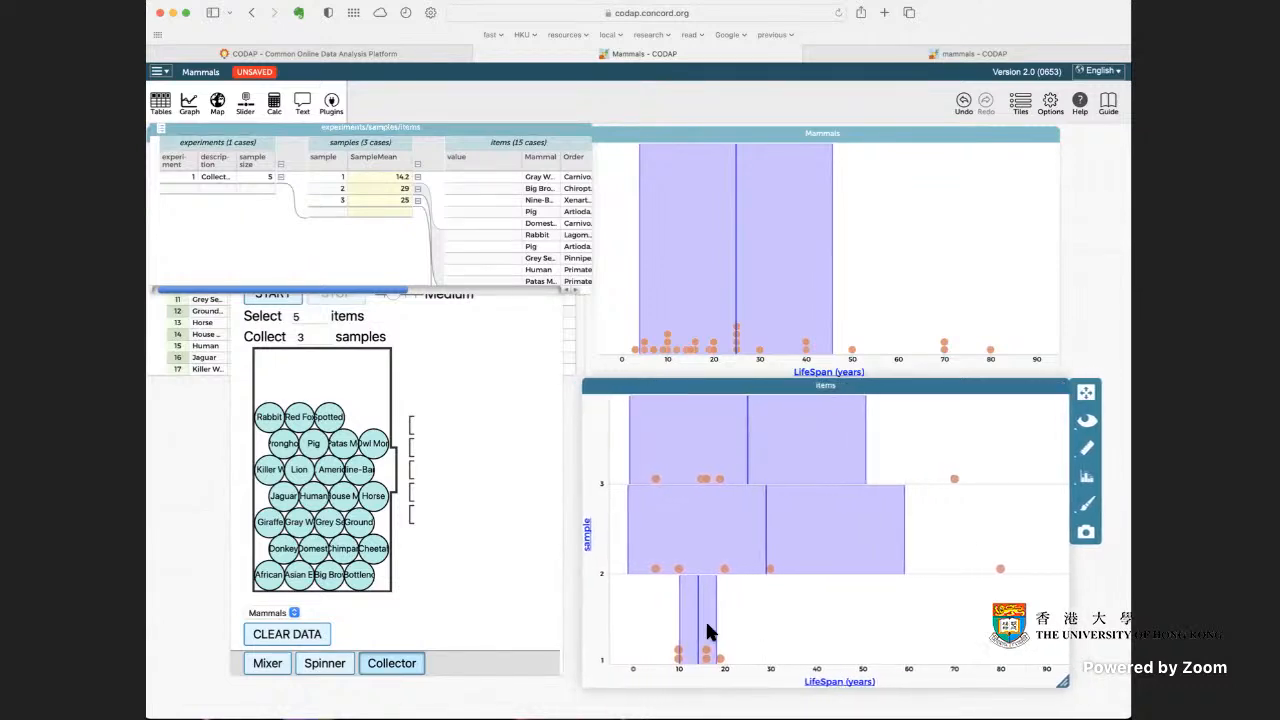
Step: Adjust the items graph's LifeSpan axis to run from 0 to 90 in line with the Mammals graph's axis
drag(640, 666, 630, 670)
mouse_move(1030, 668)
mouse_down()
mouse_move(1011, 671)
mouse_move(1026, 672)
mouse_up()
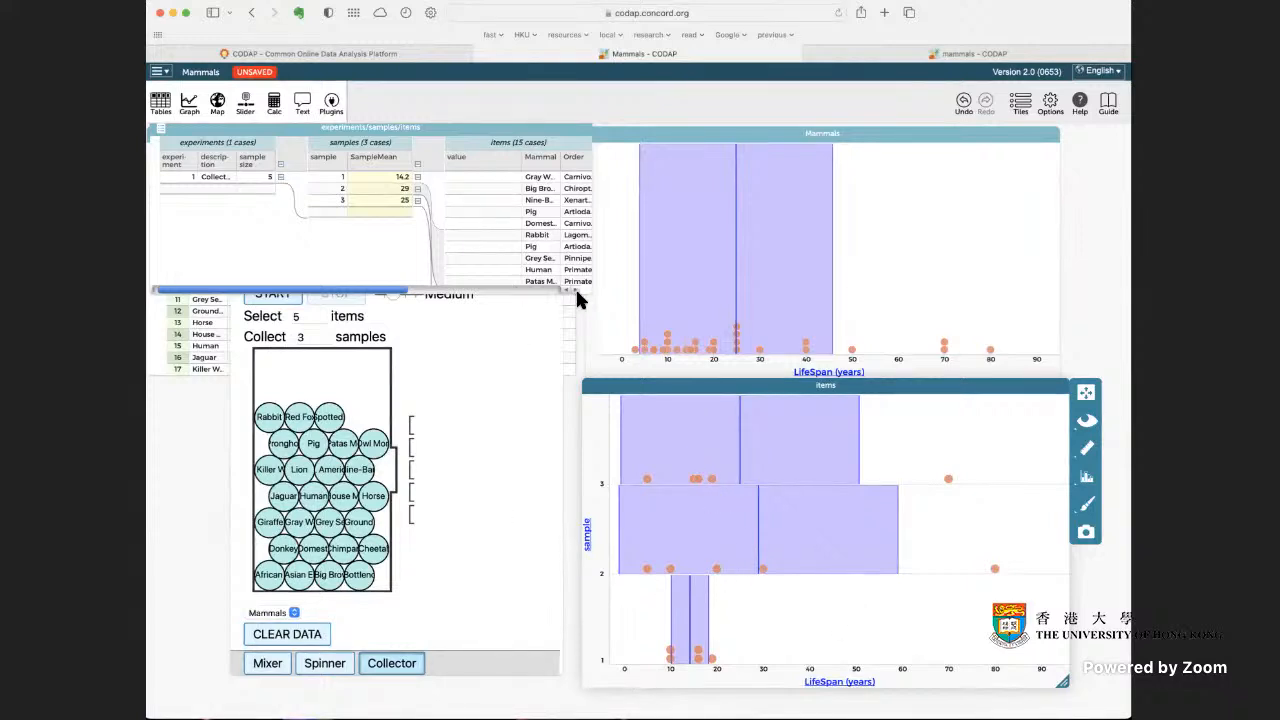
Step: Uncover the Sampler, clear its collected data, and draw 10 samples of 8 items at Fast speed
drag(590, 289, 464, 247)
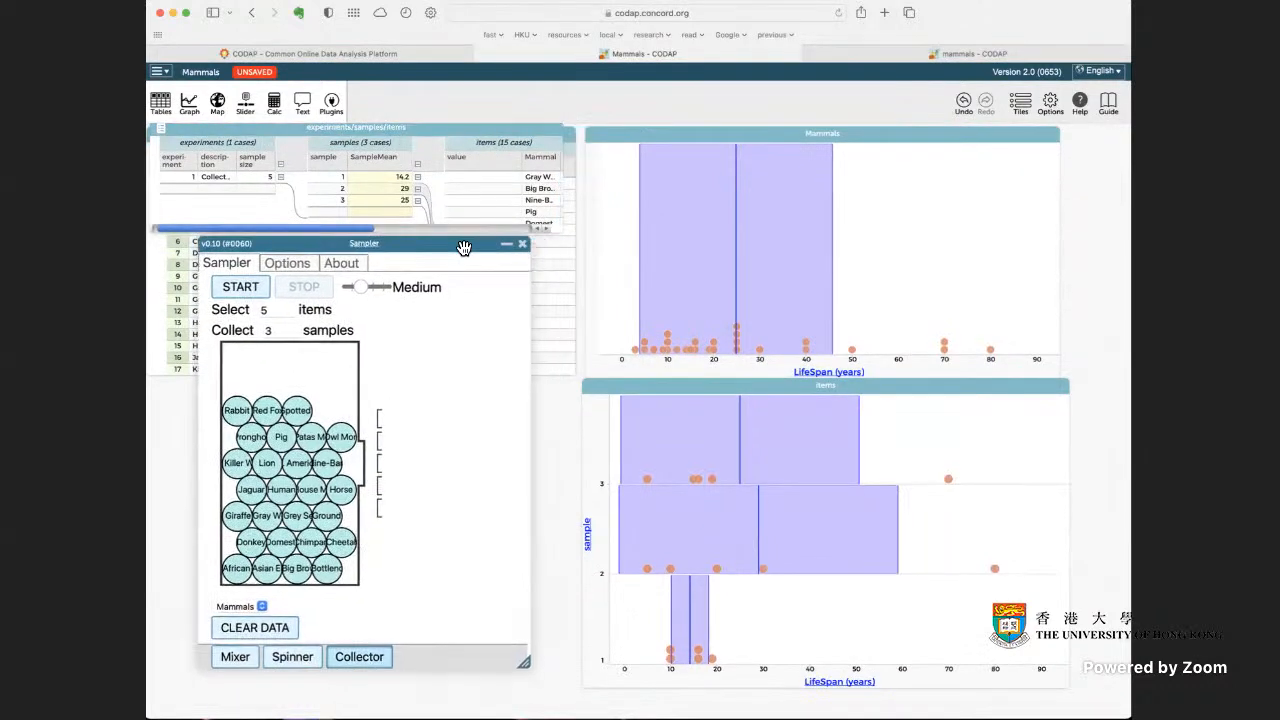
click(258, 637)
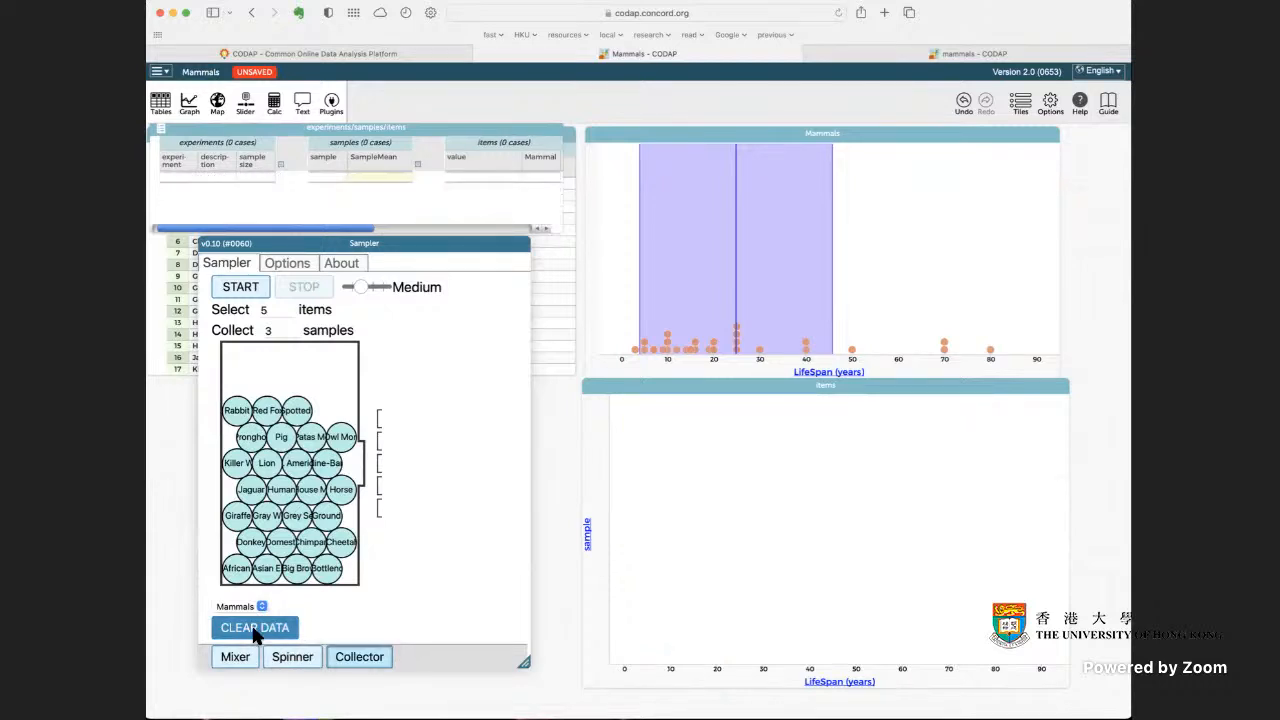
click(280, 313)
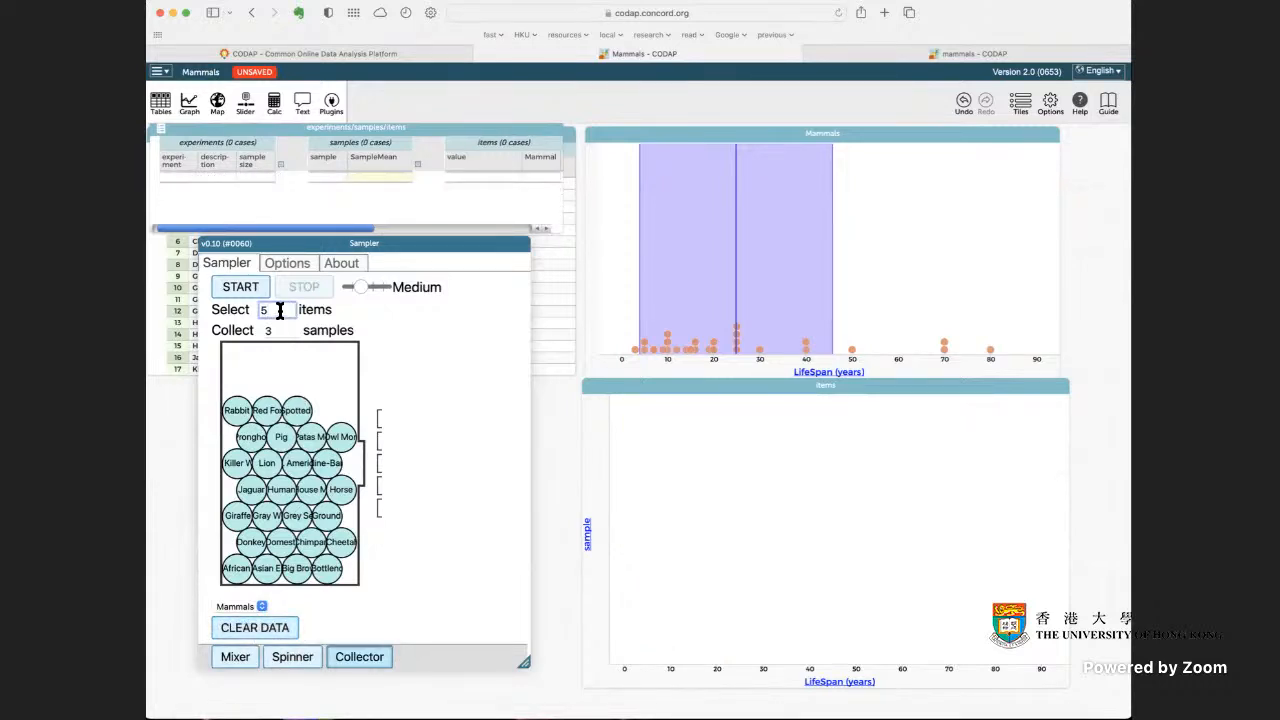
key(BackSpace)
text(8)
click(270, 333)
key(BackSpace)
text(10)
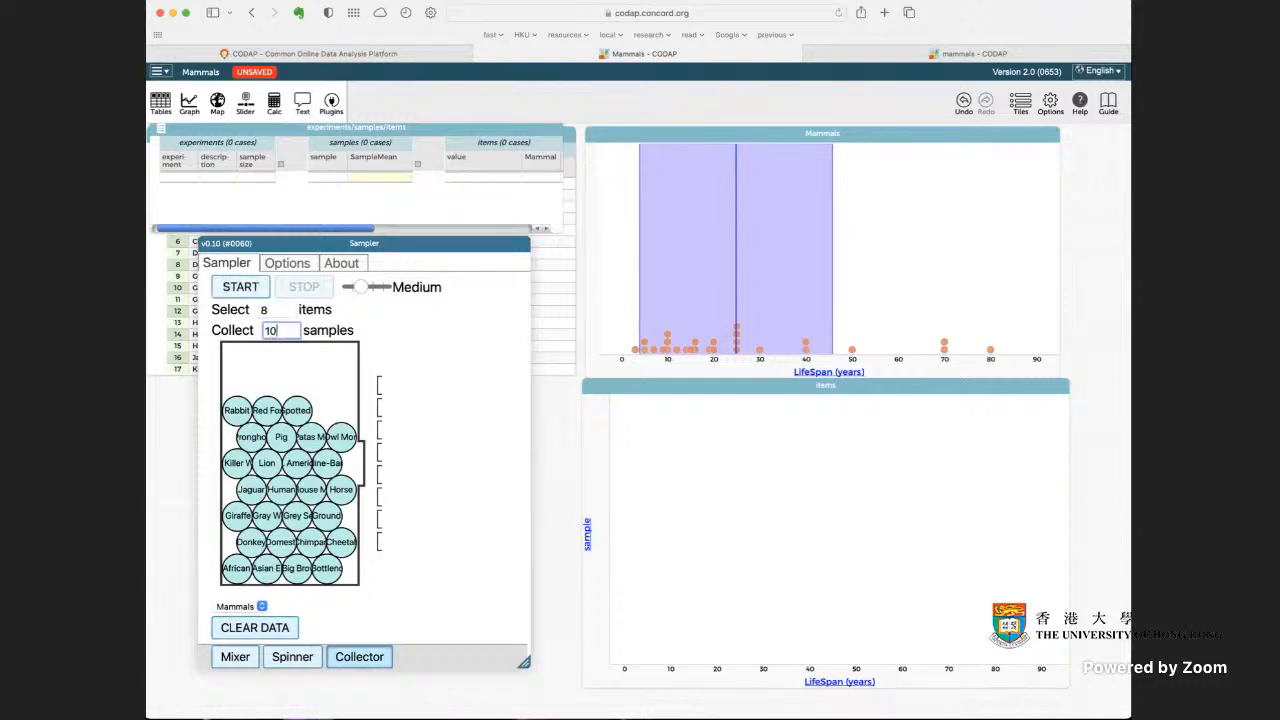
mouse_move(357, 285)
mouse_down()
mouse_move(390, 287)
mouse_move(378, 288)
mouse_up()
click(243, 288)
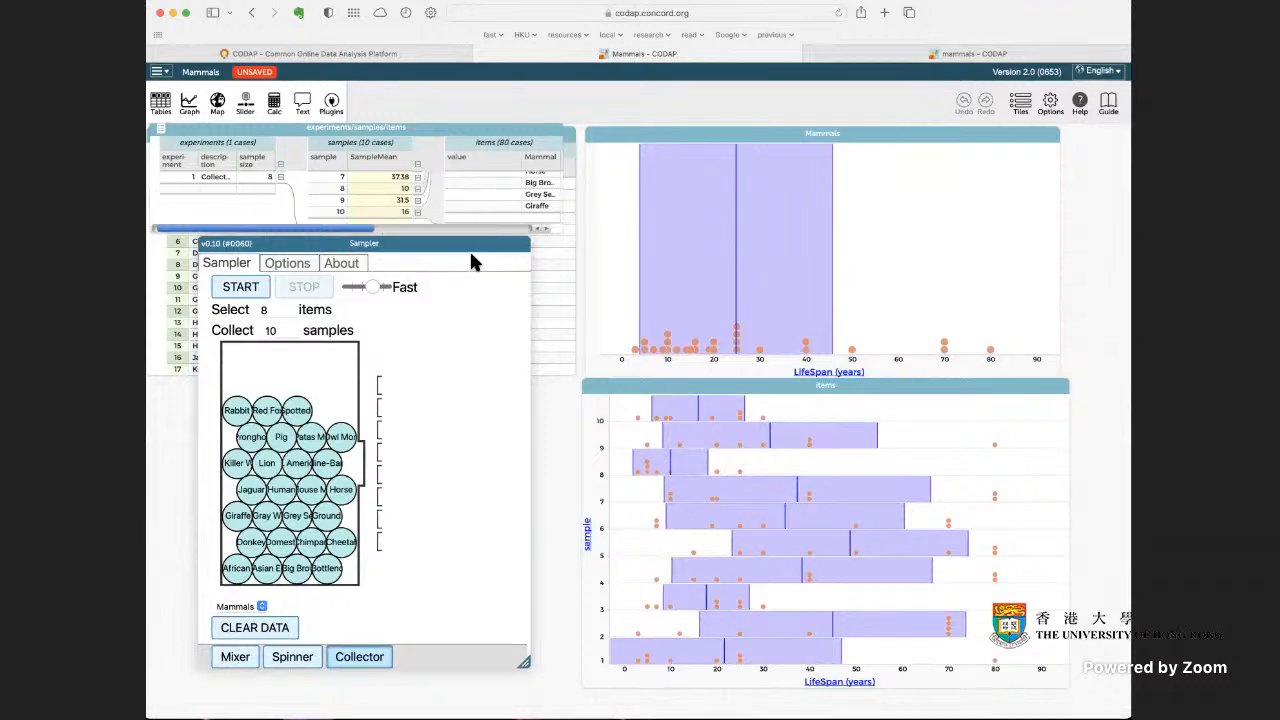
Step: Make the Mammals graph shorter and wider, and fit the items graph directly beneath it with matching width and axis alignment
click(1017, 290)
drag(1057, 378, 1092, 260)
drag(928, 386, 931, 274)
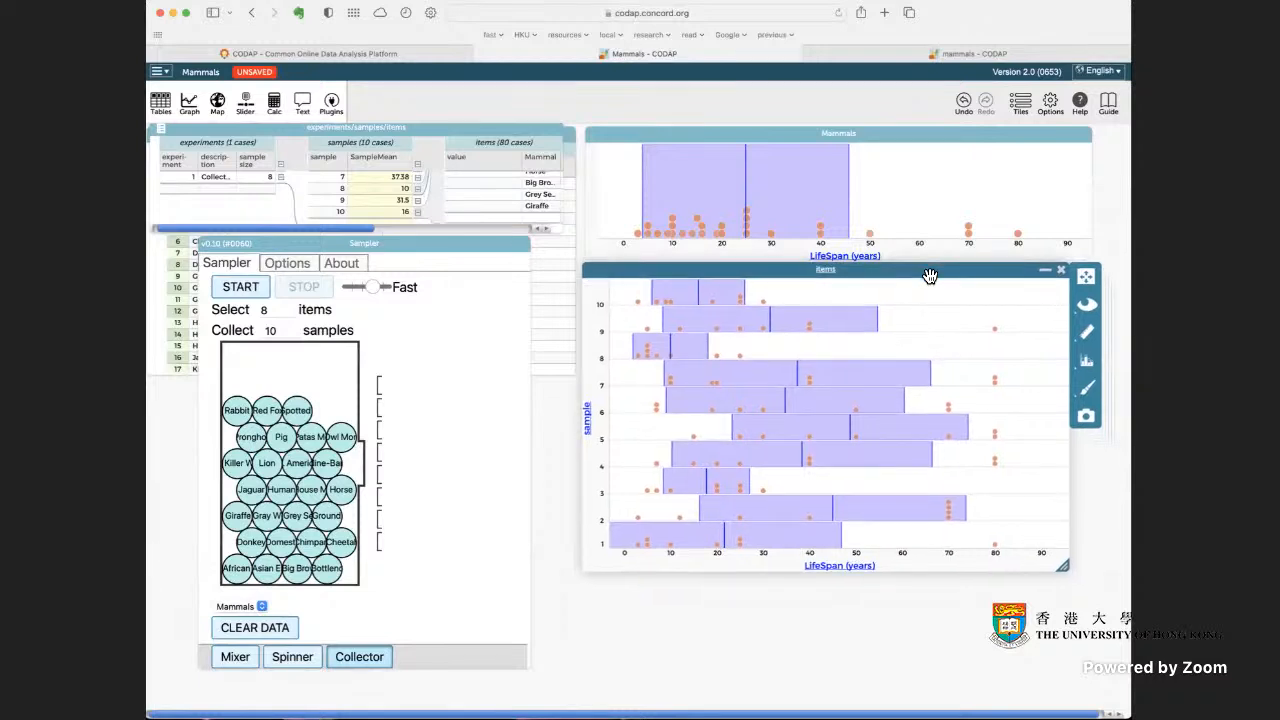
drag(1063, 564, 1091, 568)
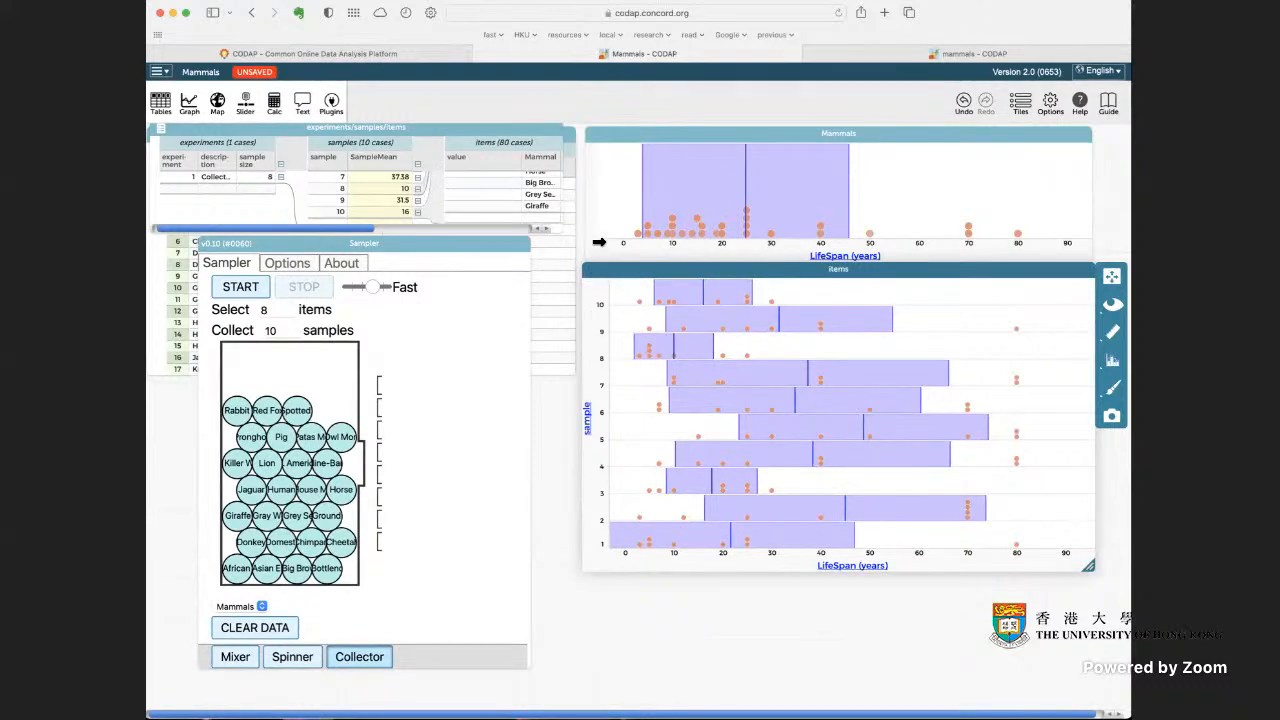
drag(581, 294, 580, 294)
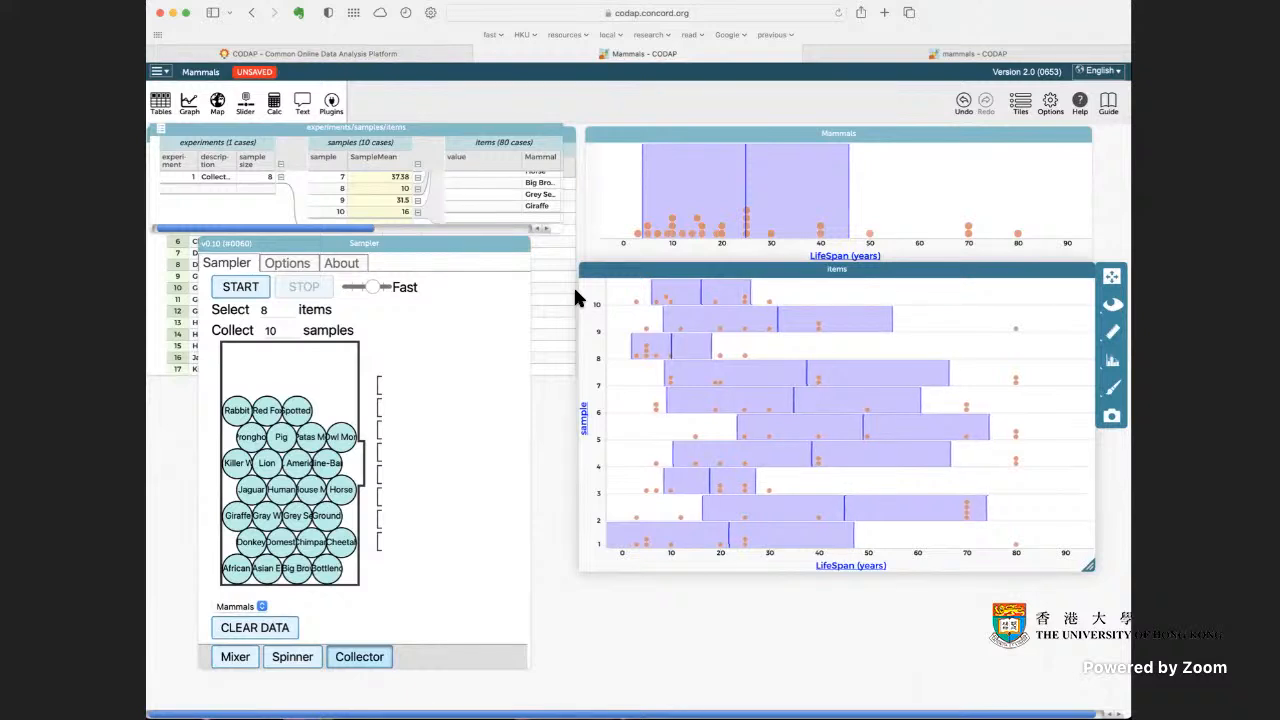
drag(1090, 568, 1089, 551)
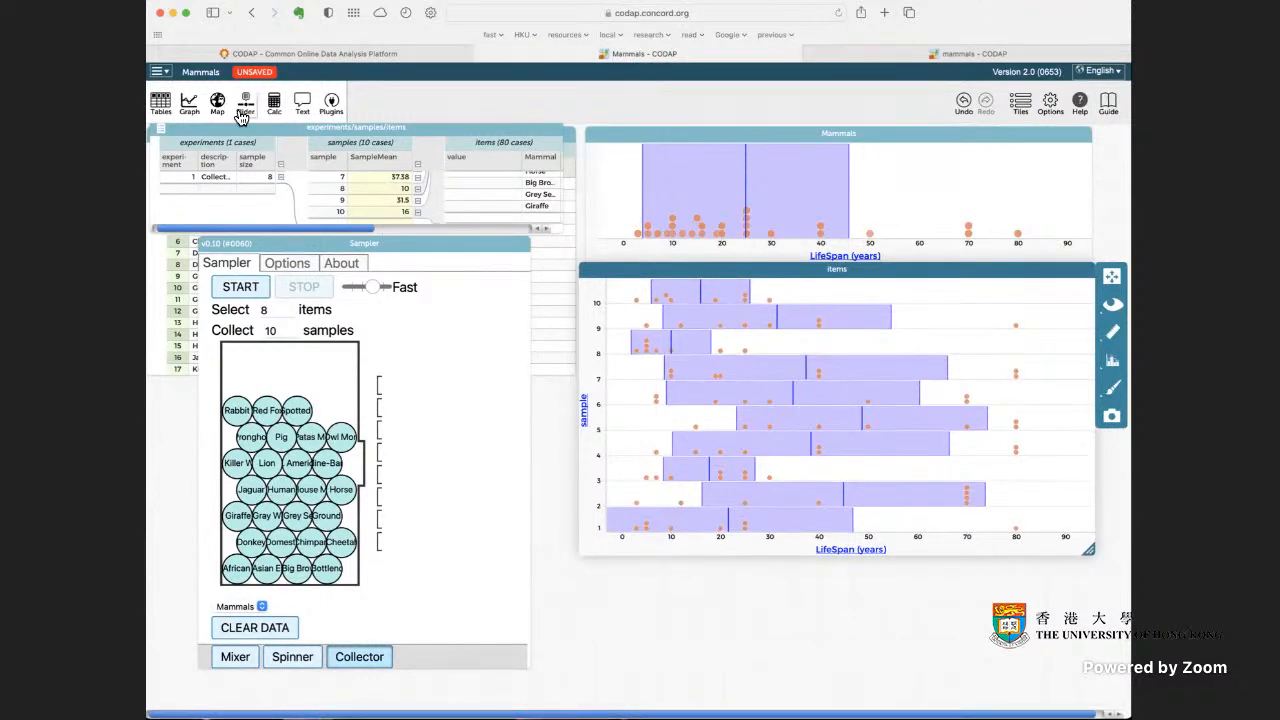
Step: Create a new graph with SampleMean on the horizontal axis, lengthening the experiments/samples/items table to reach all samples
click(189, 104)
drag(614, 336, 718, 351)
drag(857, 537, 1070, 648)
drag(563, 237, 558, 262)
drag(561, 417, 556, 458)
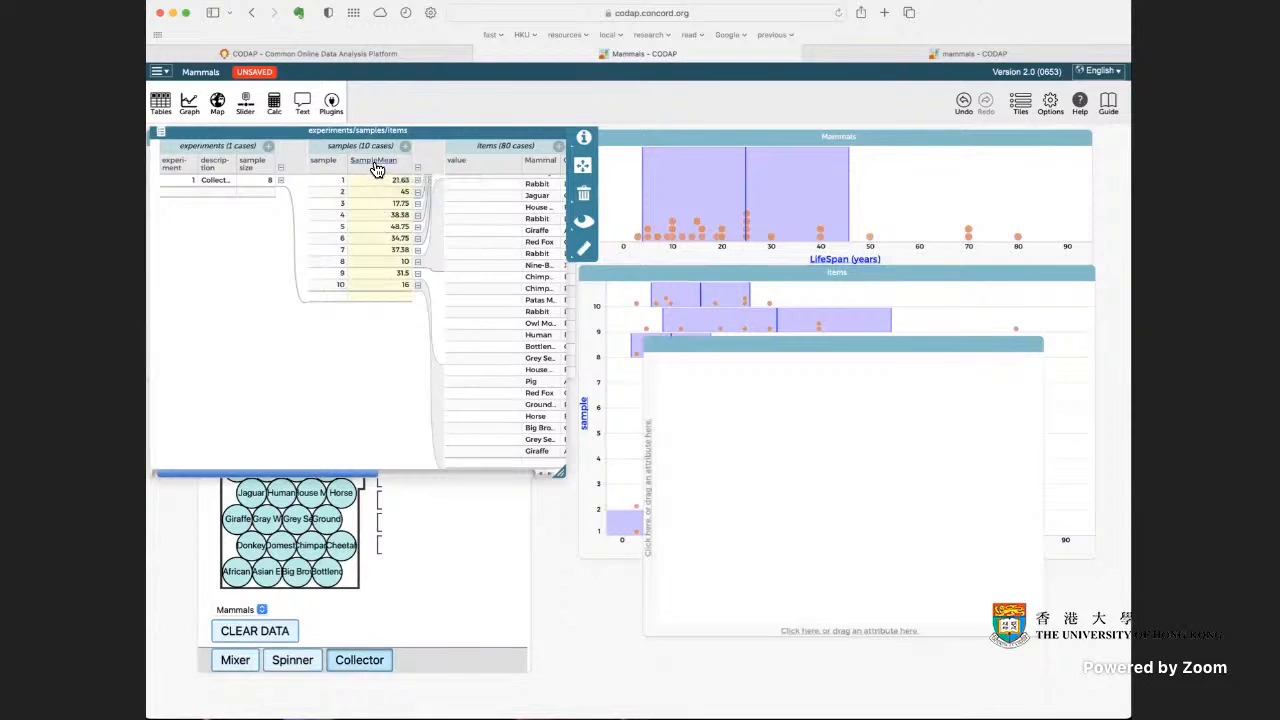
drag(370, 164, 795, 620)
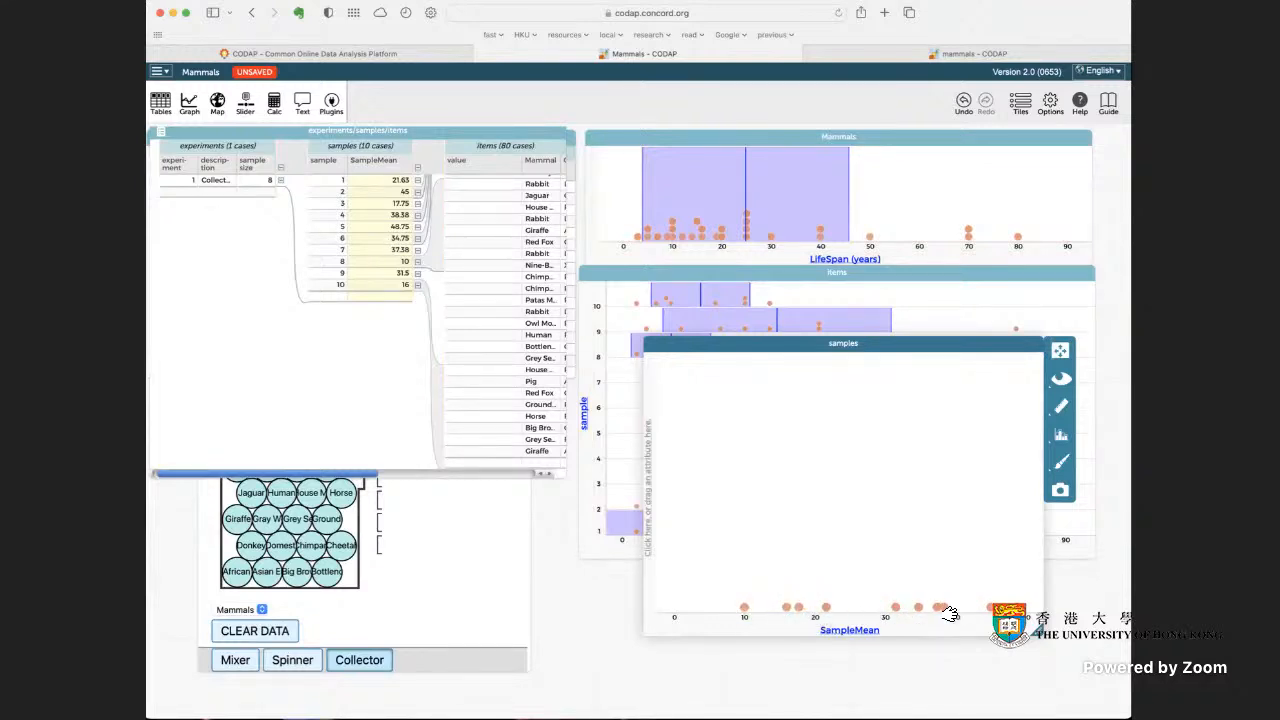
Step: Make the samples graph wider and shorter, and place it over the lower part of the items graph
drag(973, 356, 480, 388)
mouse_move(727, 528)
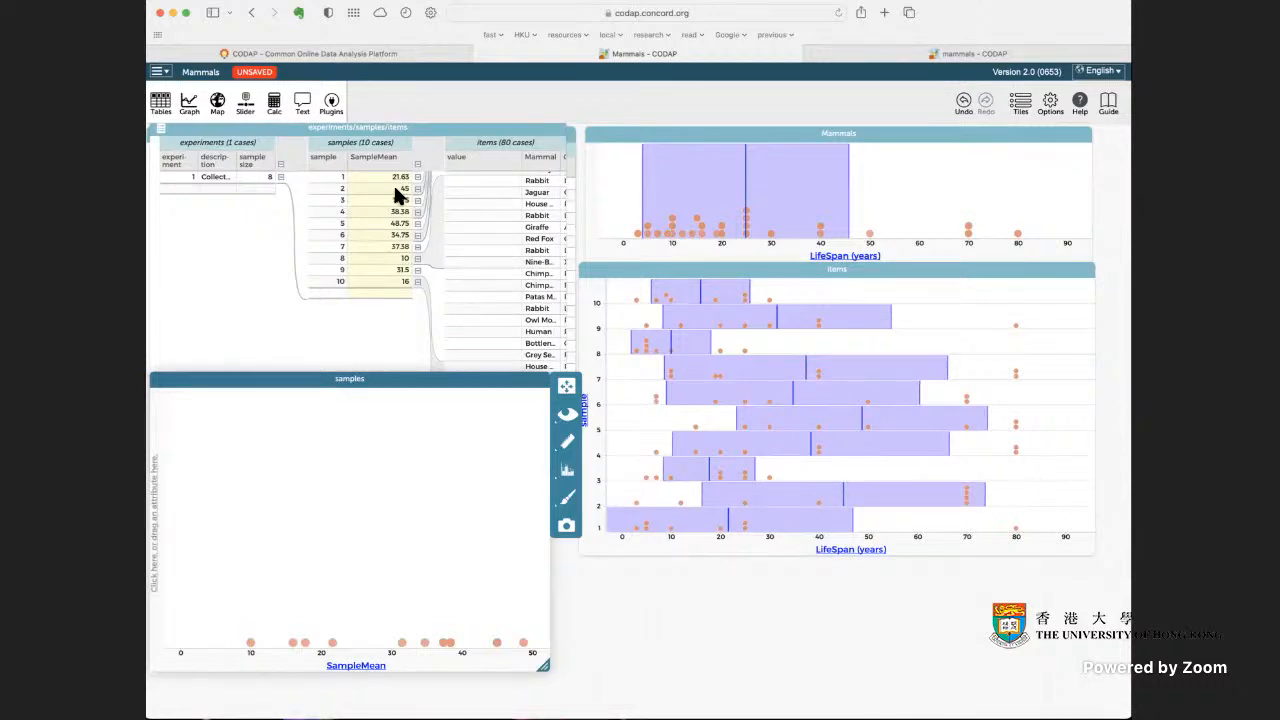
drag(410, 386, 857, 362)
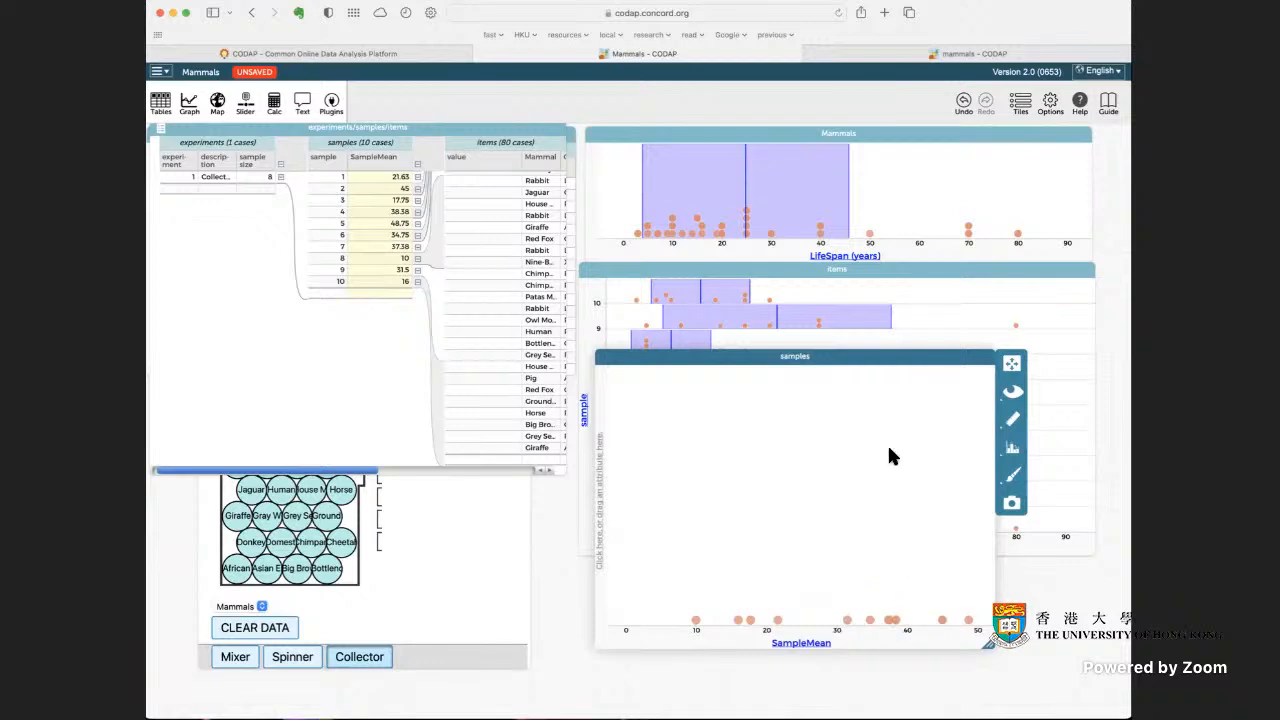
drag(986, 636, 1033, 563)
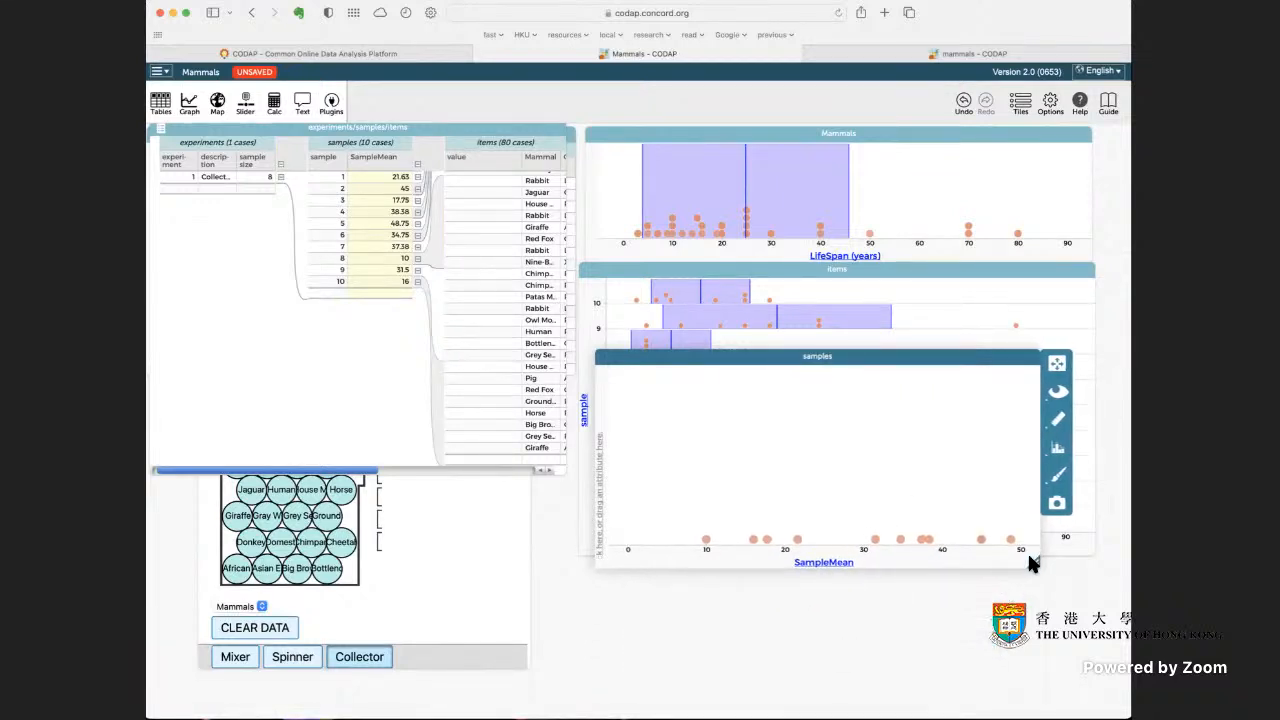
drag(916, 380, 903, 423)
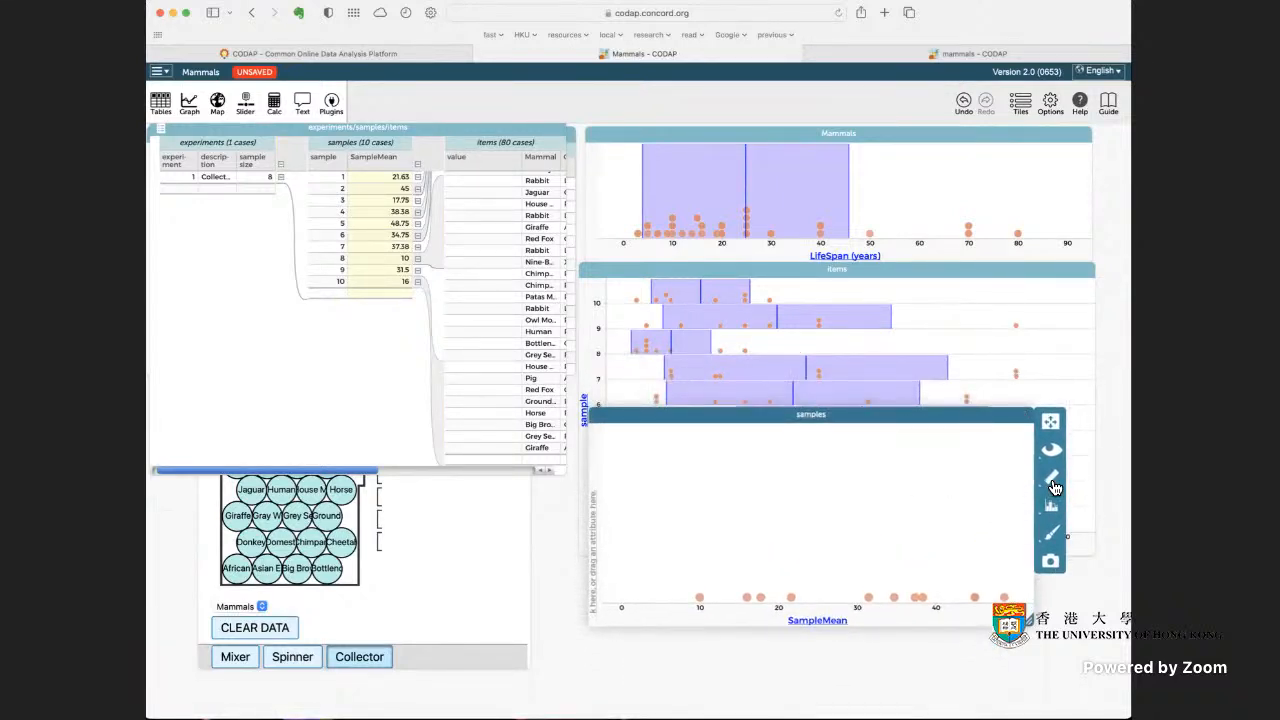
Step: Show the mean and standard deviation on the samples graph
click(1054, 485)
click(943, 450)
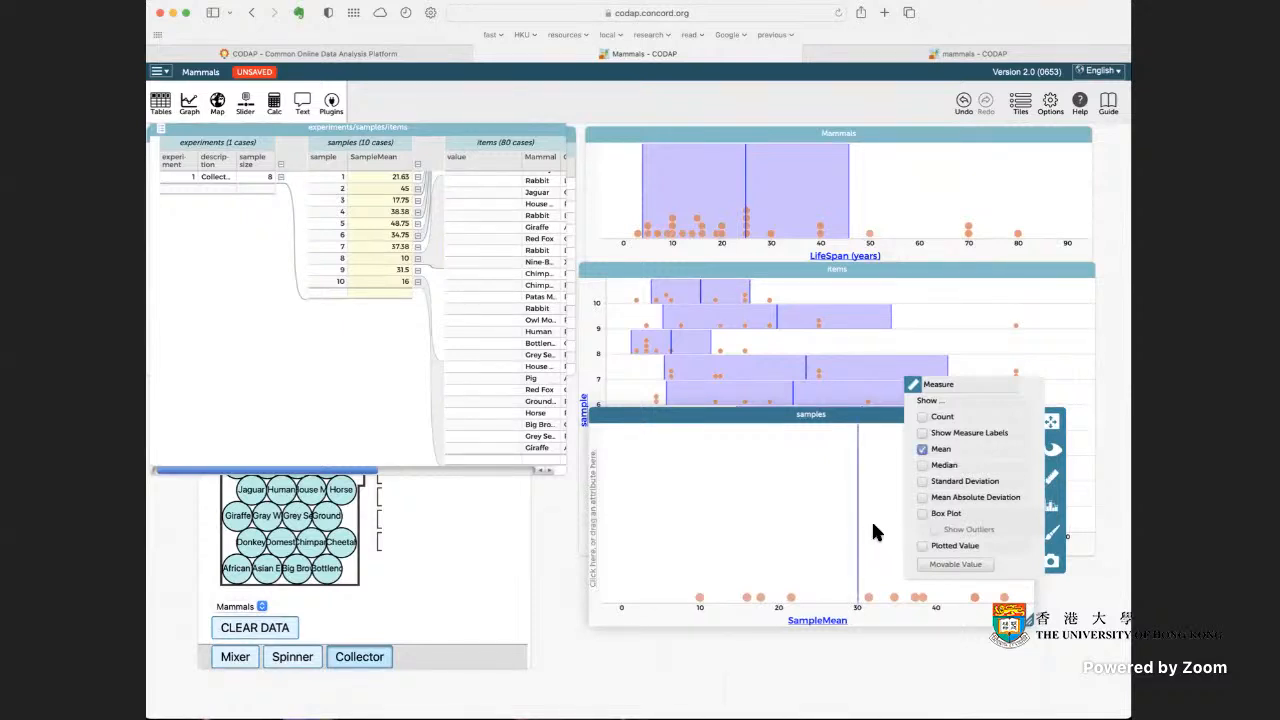
click(922, 482)
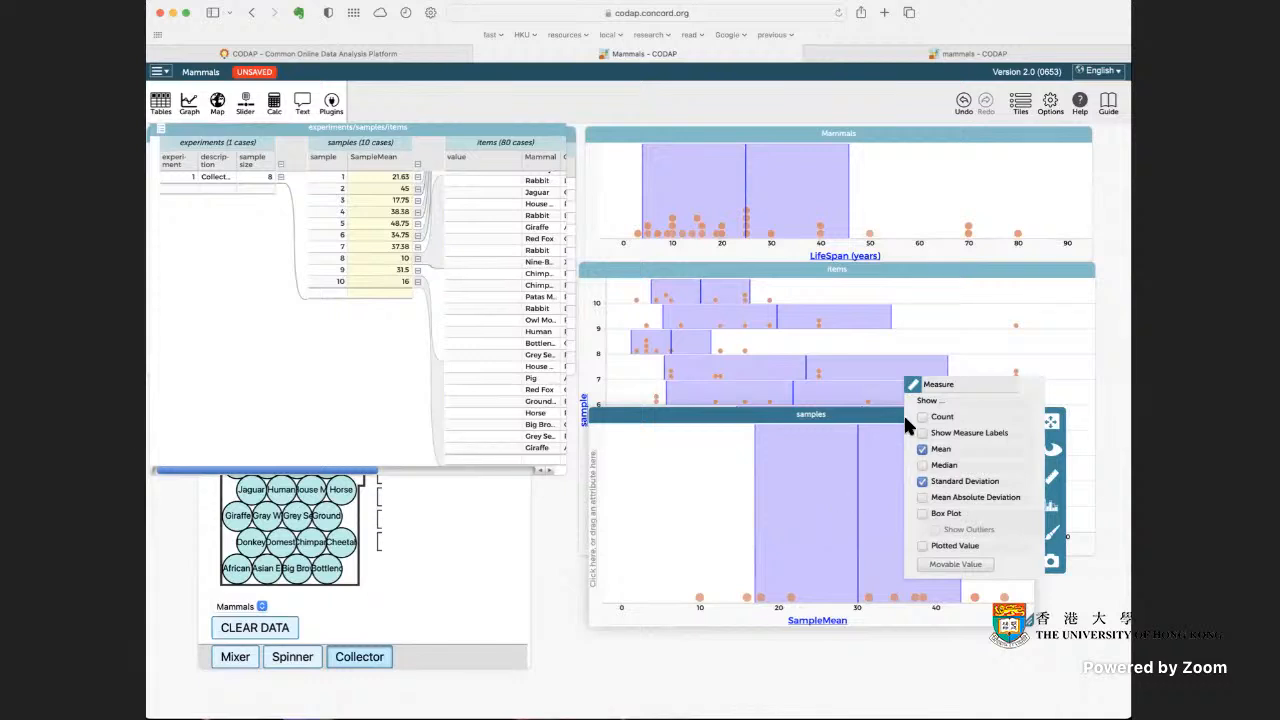
click(940, 428)
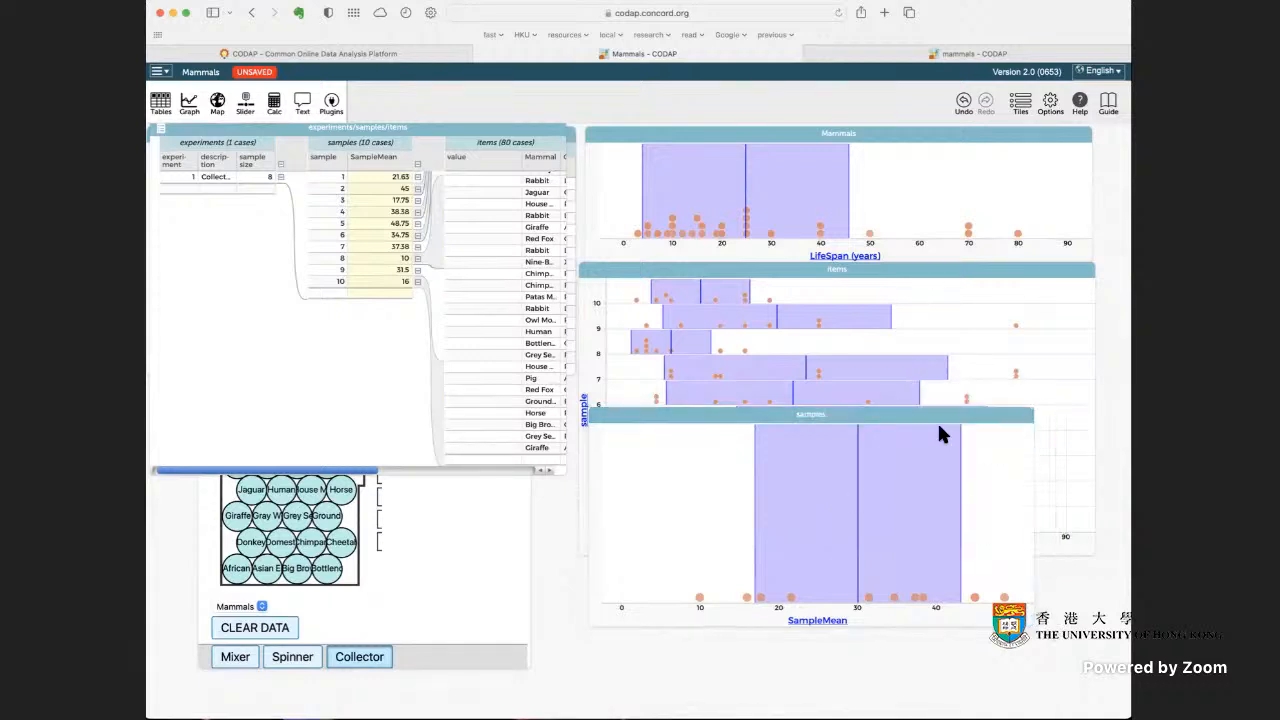
Step: Fit the samples graph directly beneath the items graph and rescale its SampleMean axis to match the LifeSpan axes above
drag(891, 412, 914, 472)
drag(1014, 668, 1097, 585)
drag(955, 471, 938, 570)
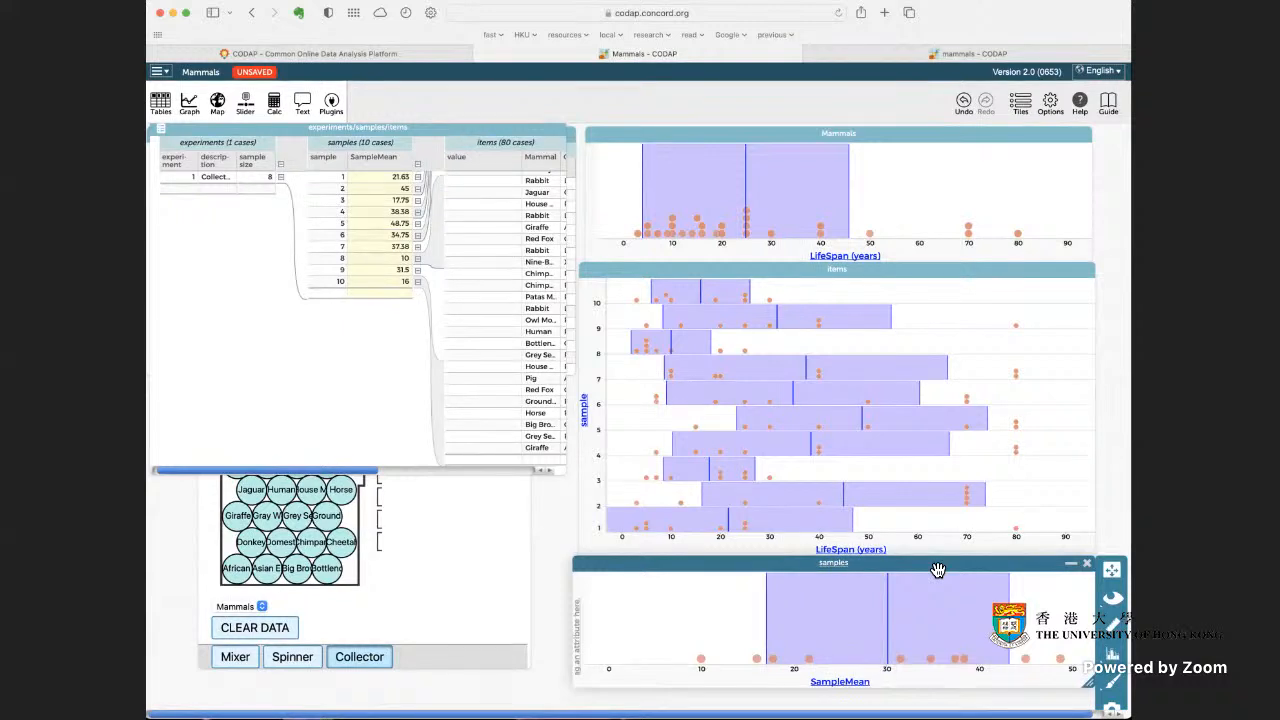
drag(607, 669, 621, 670)
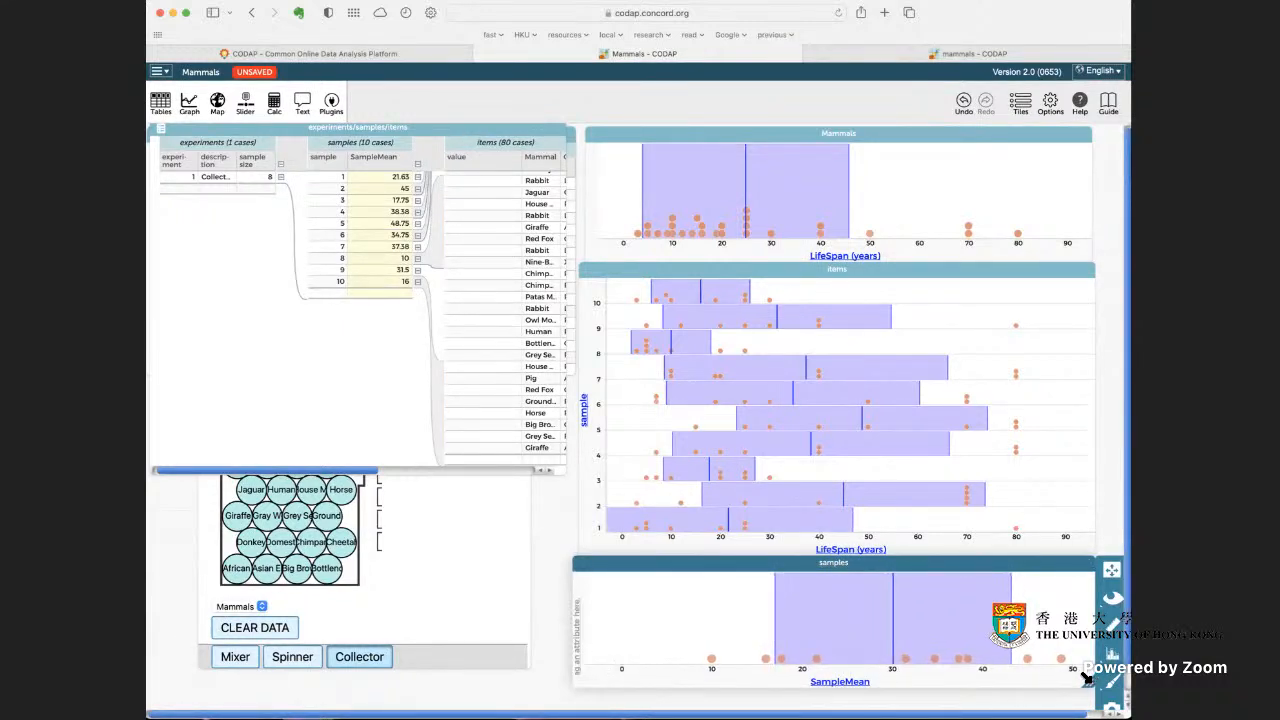
drag(1048, 668, 873, 668)
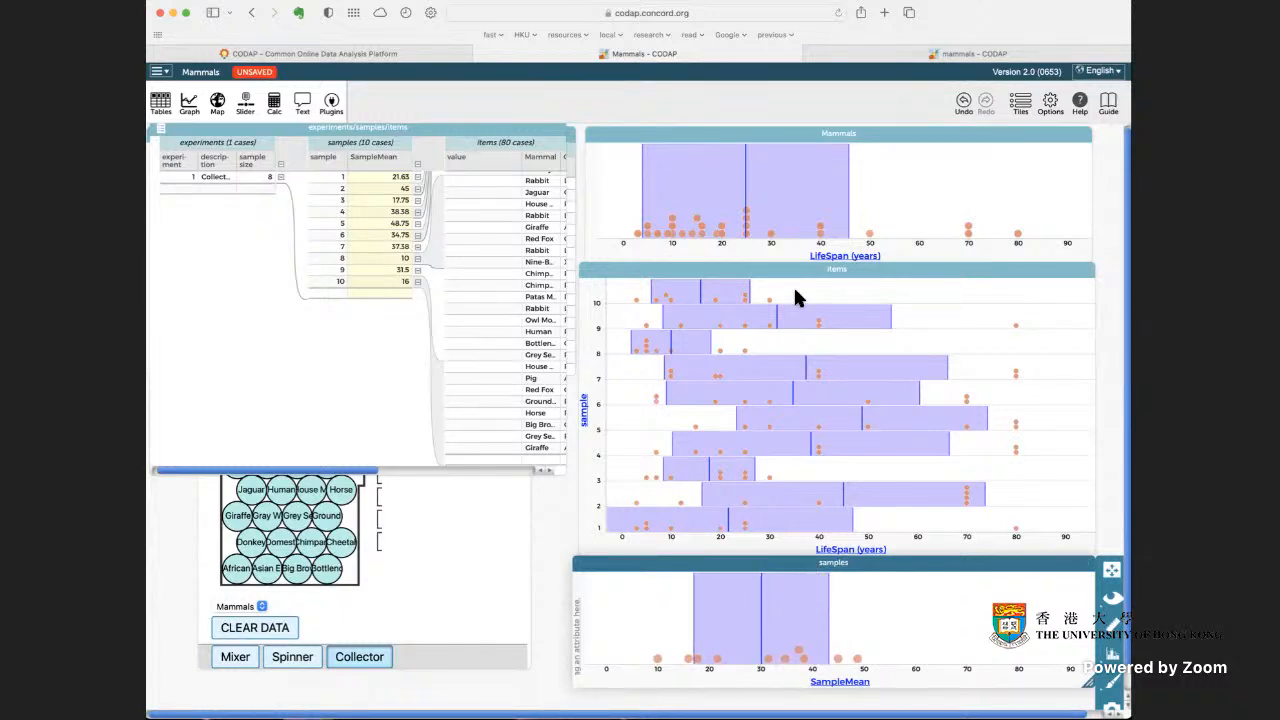
Step: Shorten the experiments/samples/items table until the Sampler's controls are uncovered
click(549, 581)
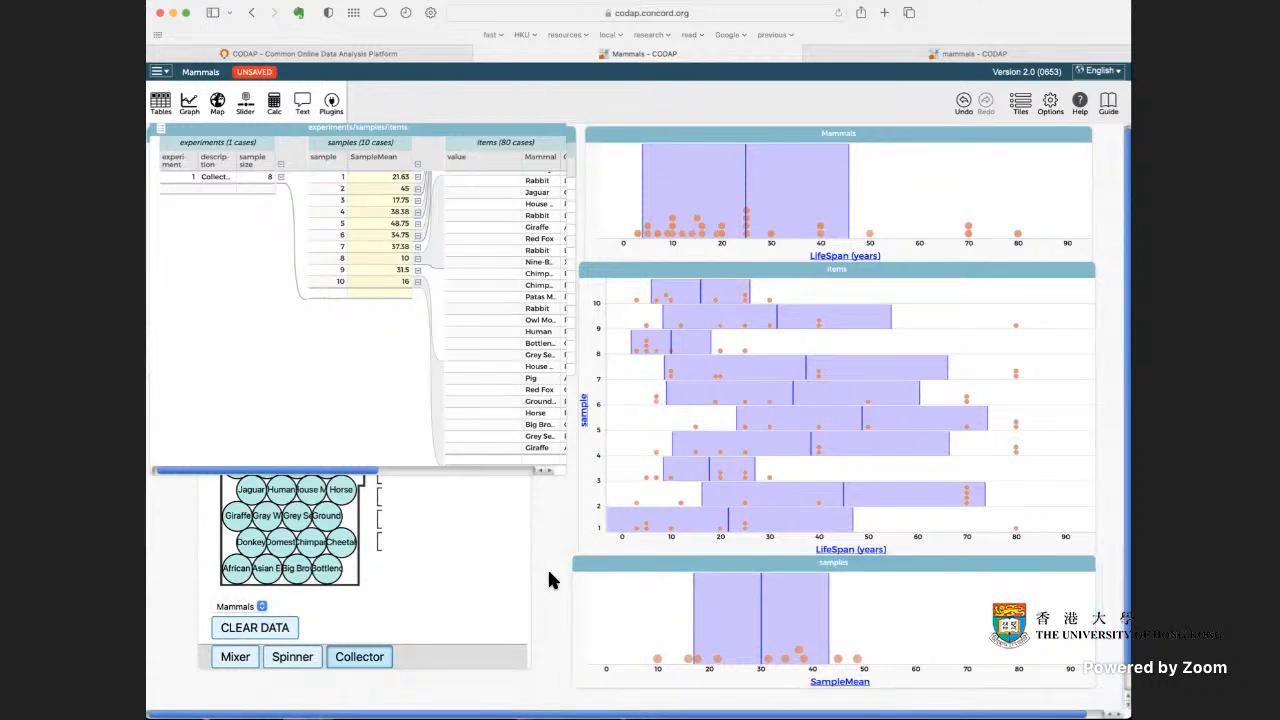
drag(566, 476, 570, 336)
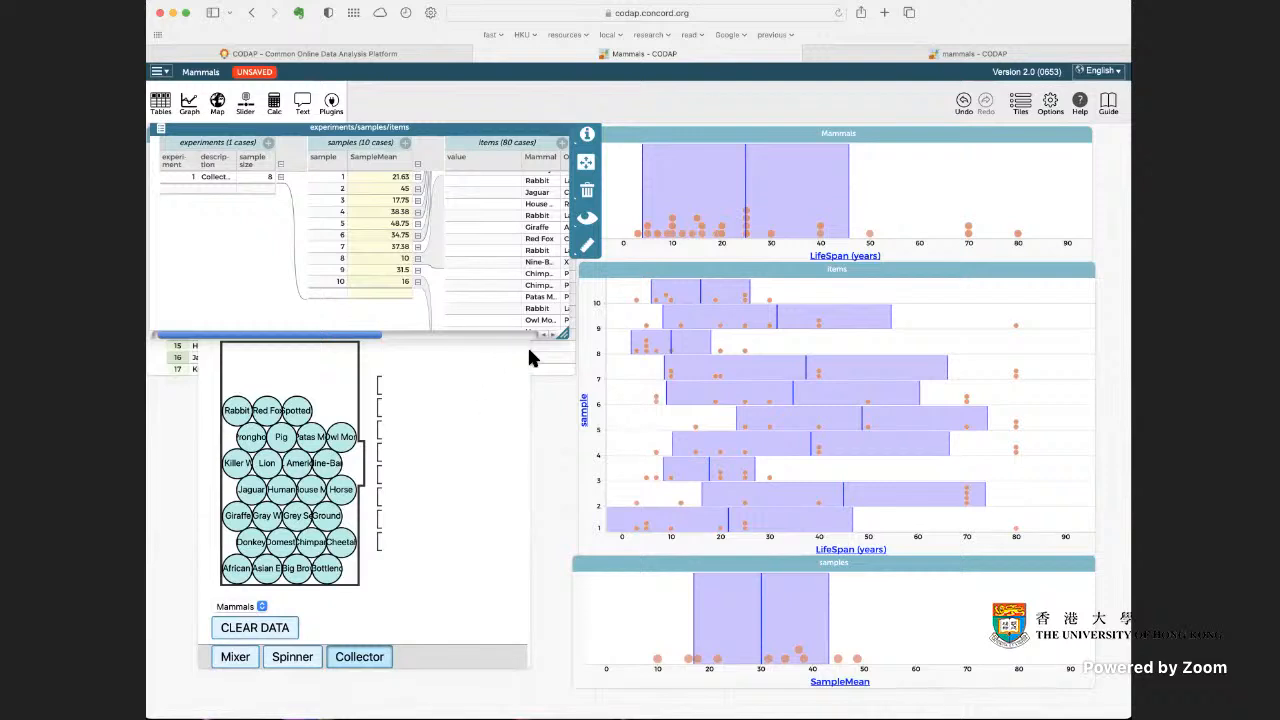
drag(565, 338, 561, 226)
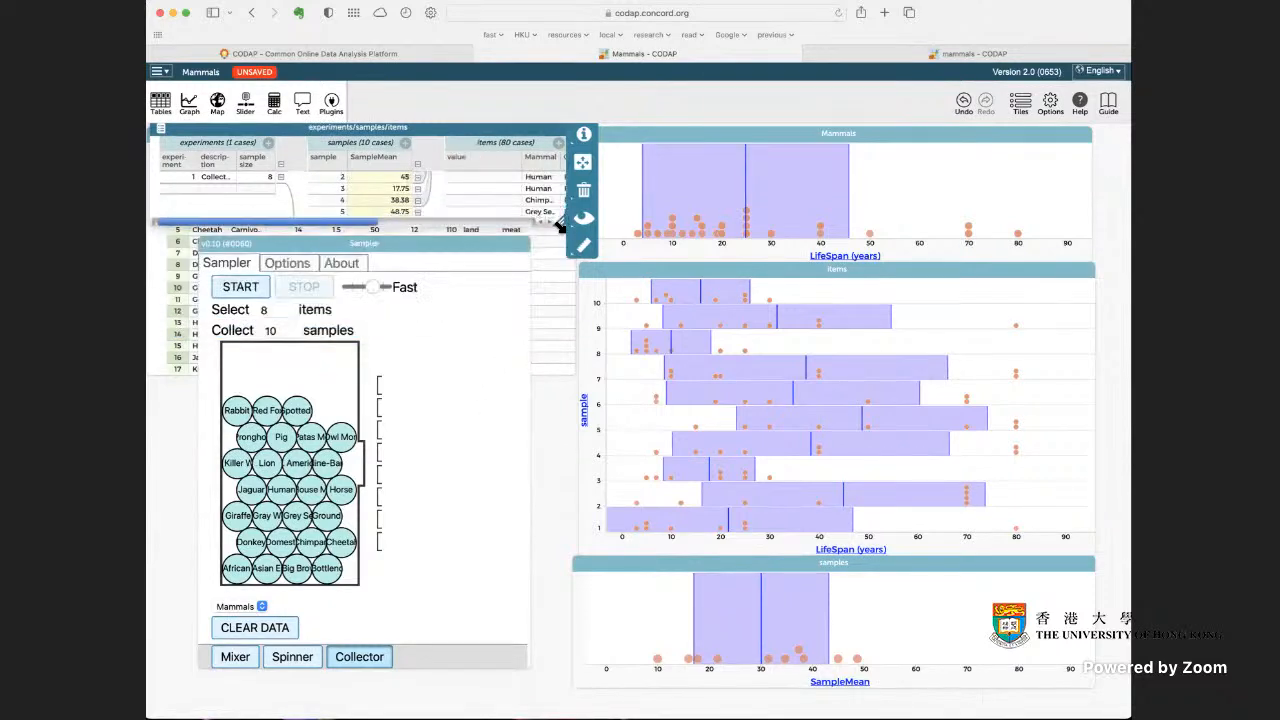
click(441, 348)
Step: Set the Sampler to 40 items, 20 samples and Fastest speed, clear the existing data, and draw the new samples
click(285, 313)
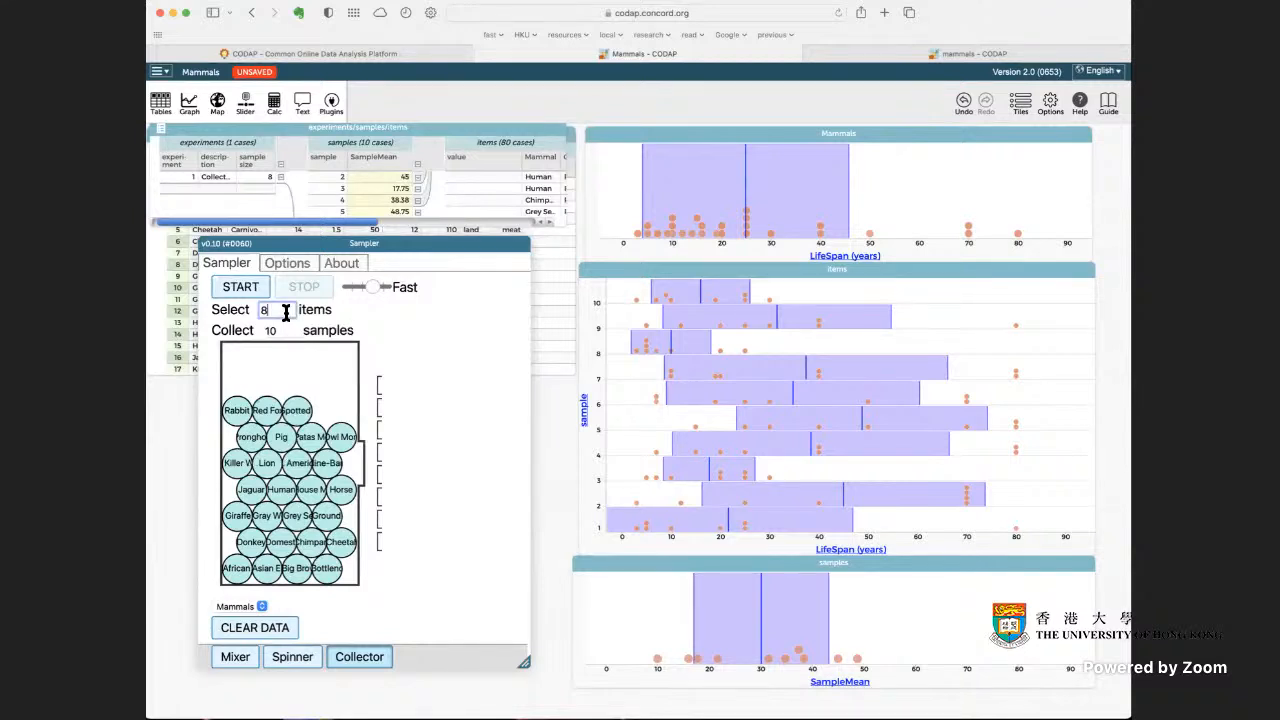
key(BackSpace)
text(40)
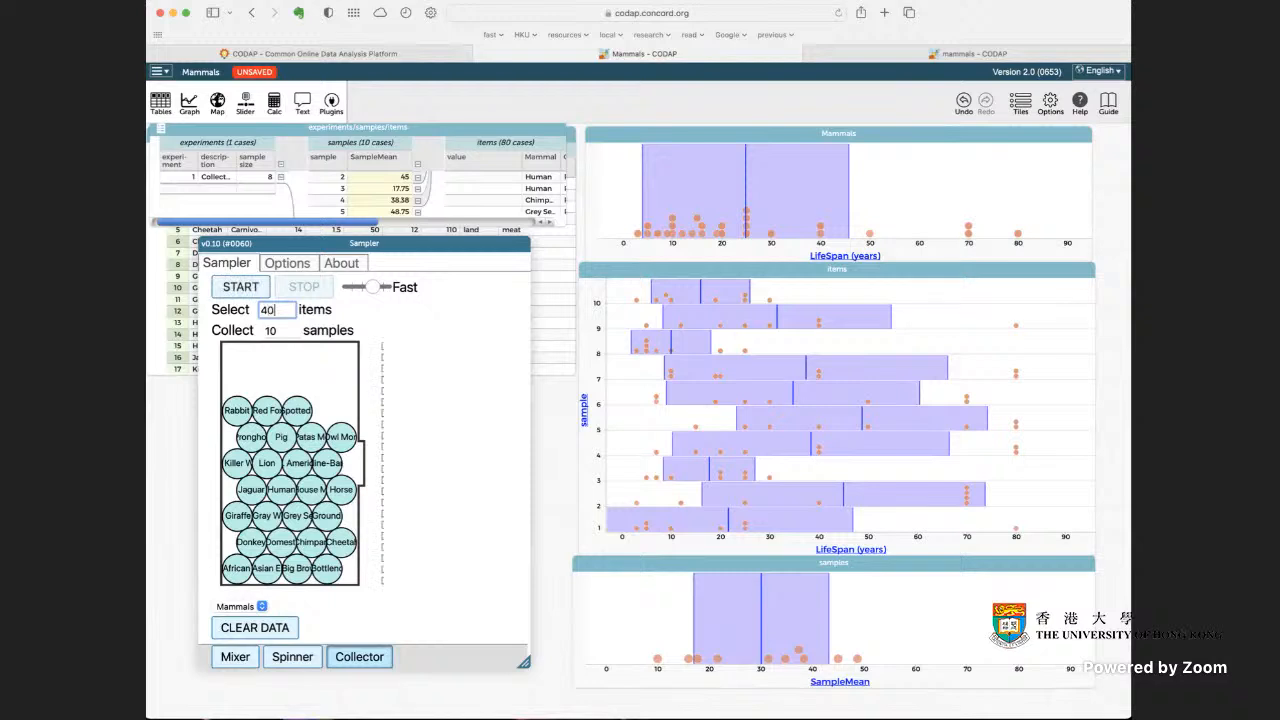
click(283, 333)
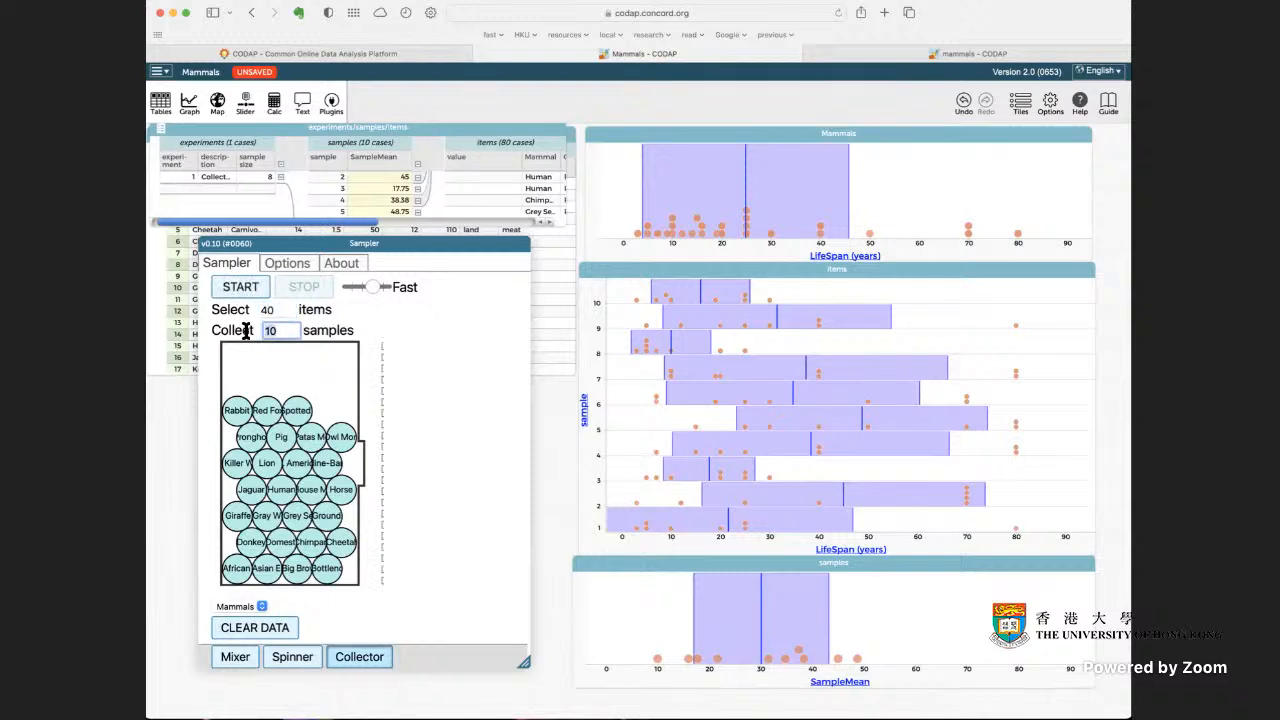
text(2)
click(437, 336)
drag(372, 288, 420, 290)
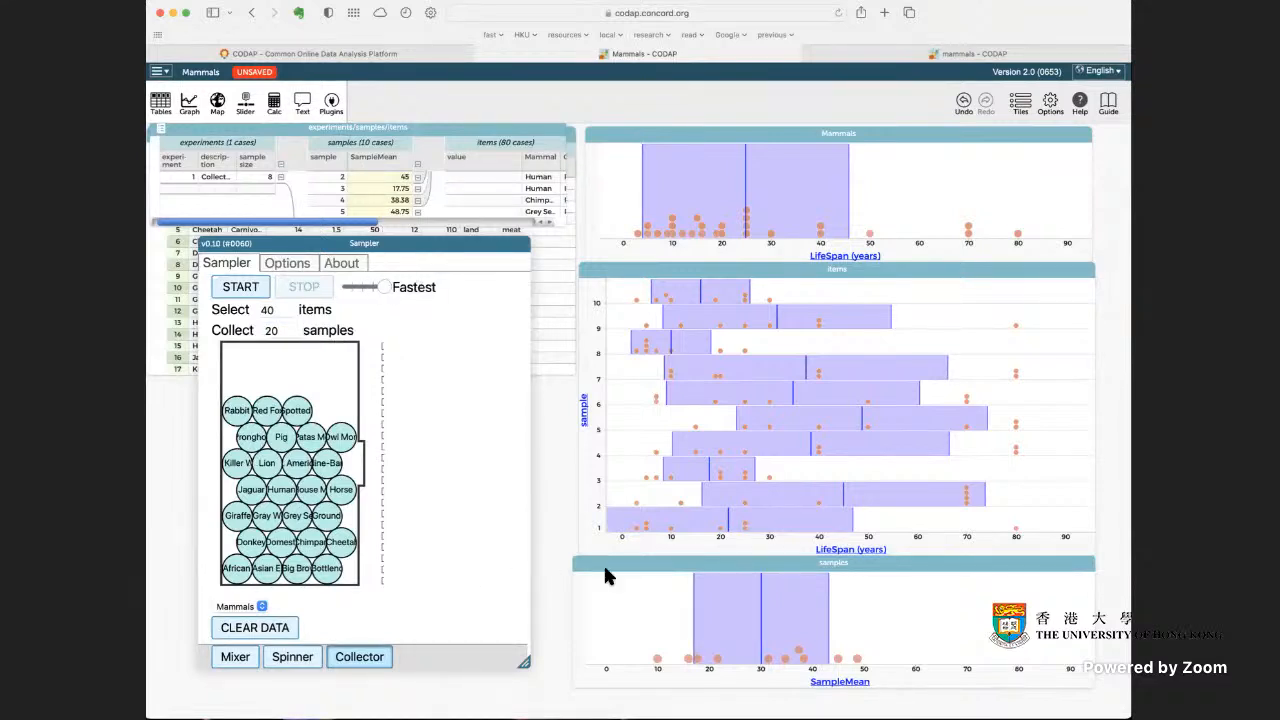
click(255, 627)
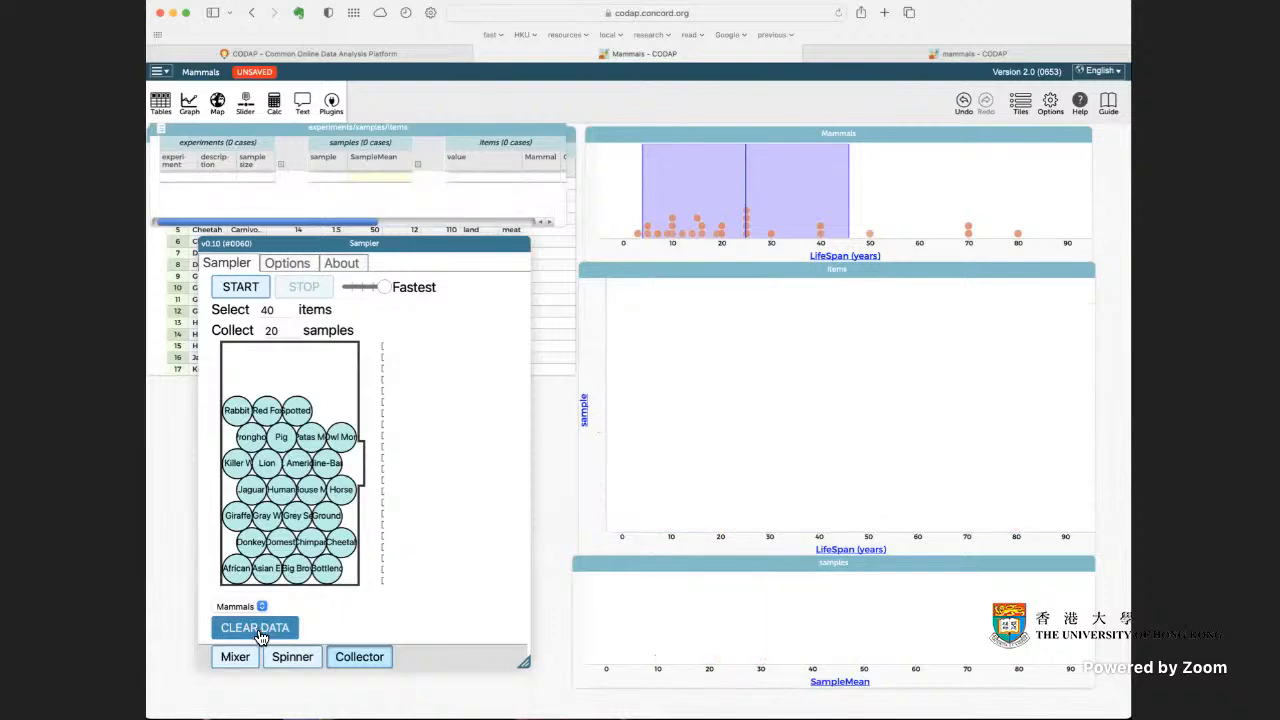
click(255, 296)
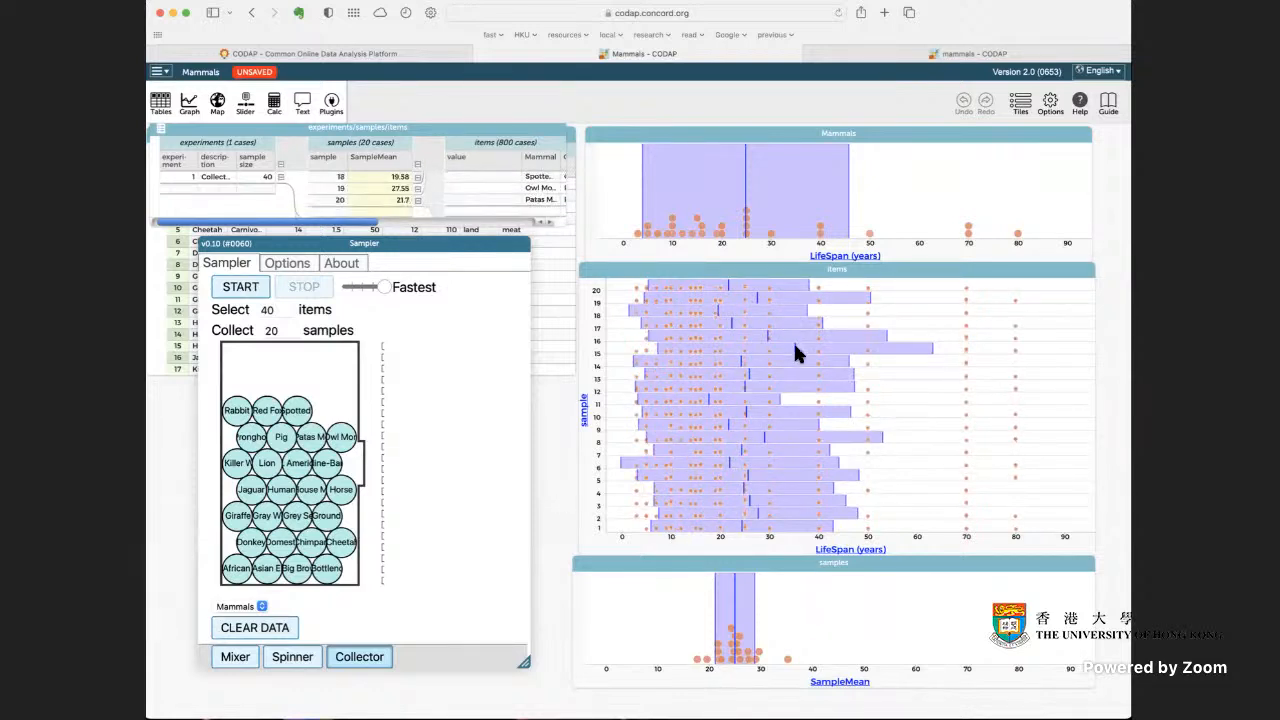
Step: Shrink the Sampler and move it aside, then move the experiments/samples/items table below the Mammals table and enlarge it to show all attributes
drag(523, 663, 443, 471)
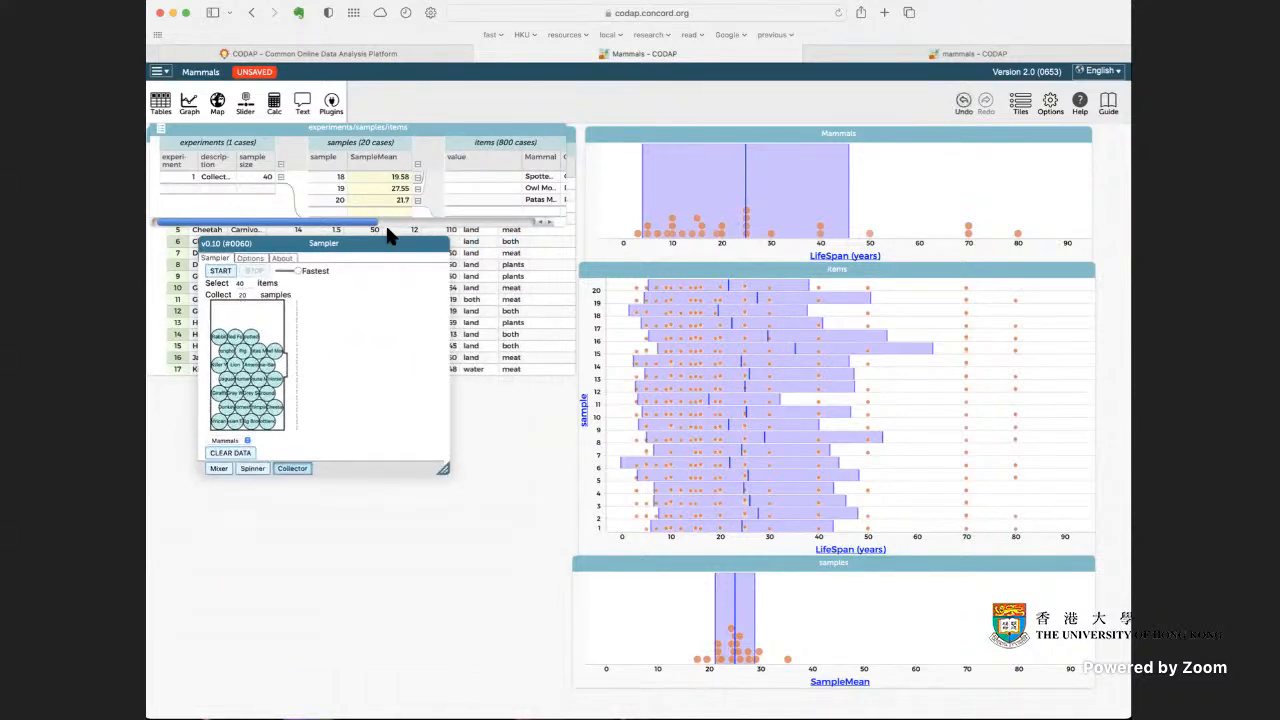
drag(389, 243, 346, 300)
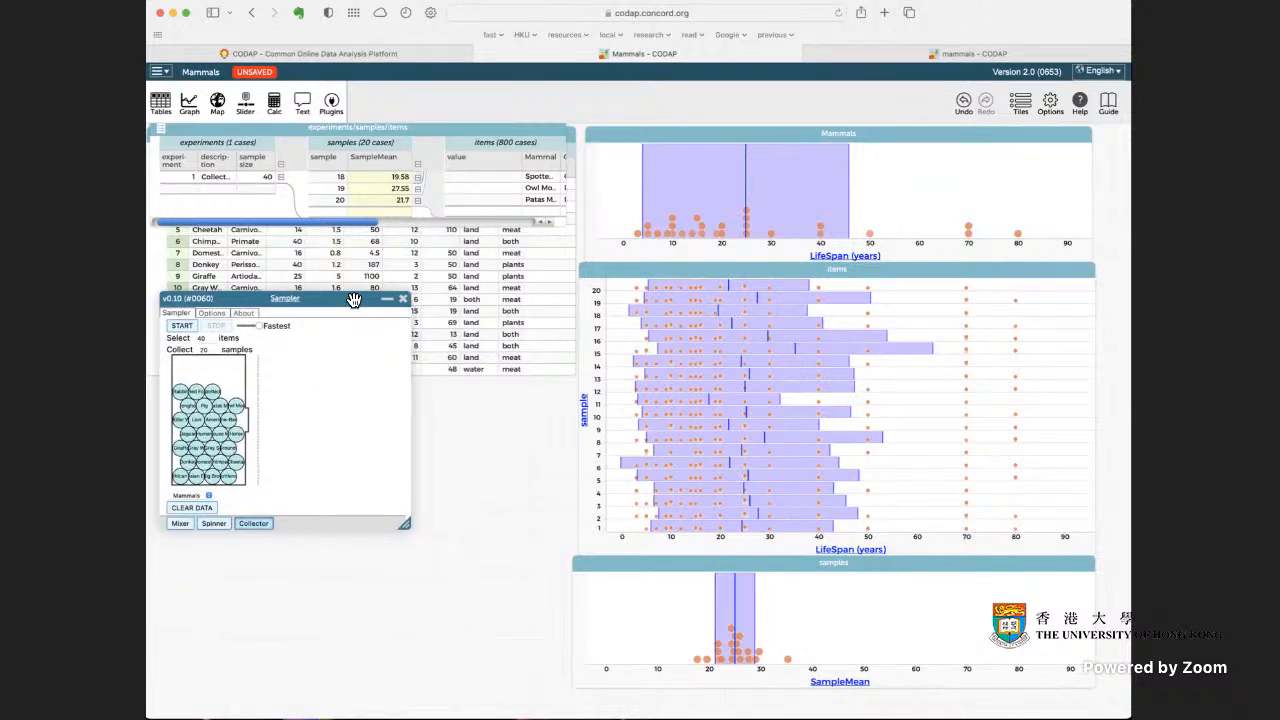
drag(486, 131, 498, 428)
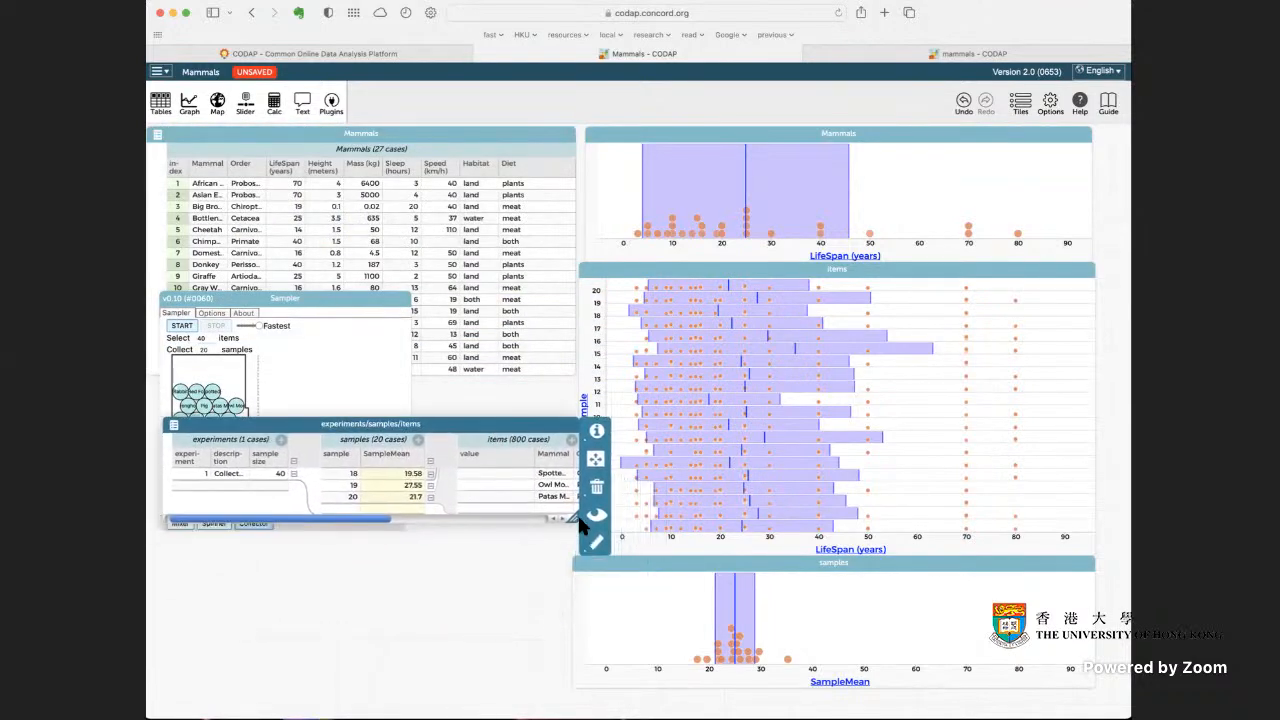
drag(948, 700, 948, 697)
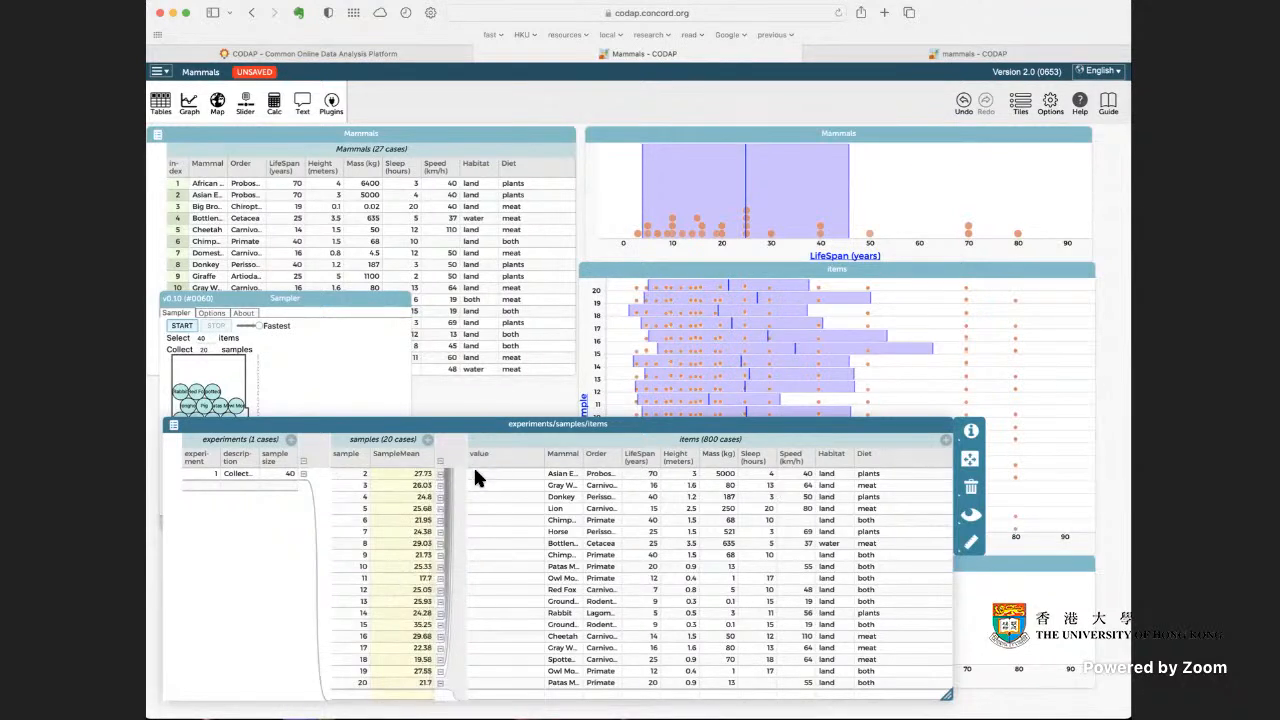
Step: Collapse the items of all samples in the experiments/samples/items table, expanding and re-collapsing samples 3 and 4 individually
click(441, 464)
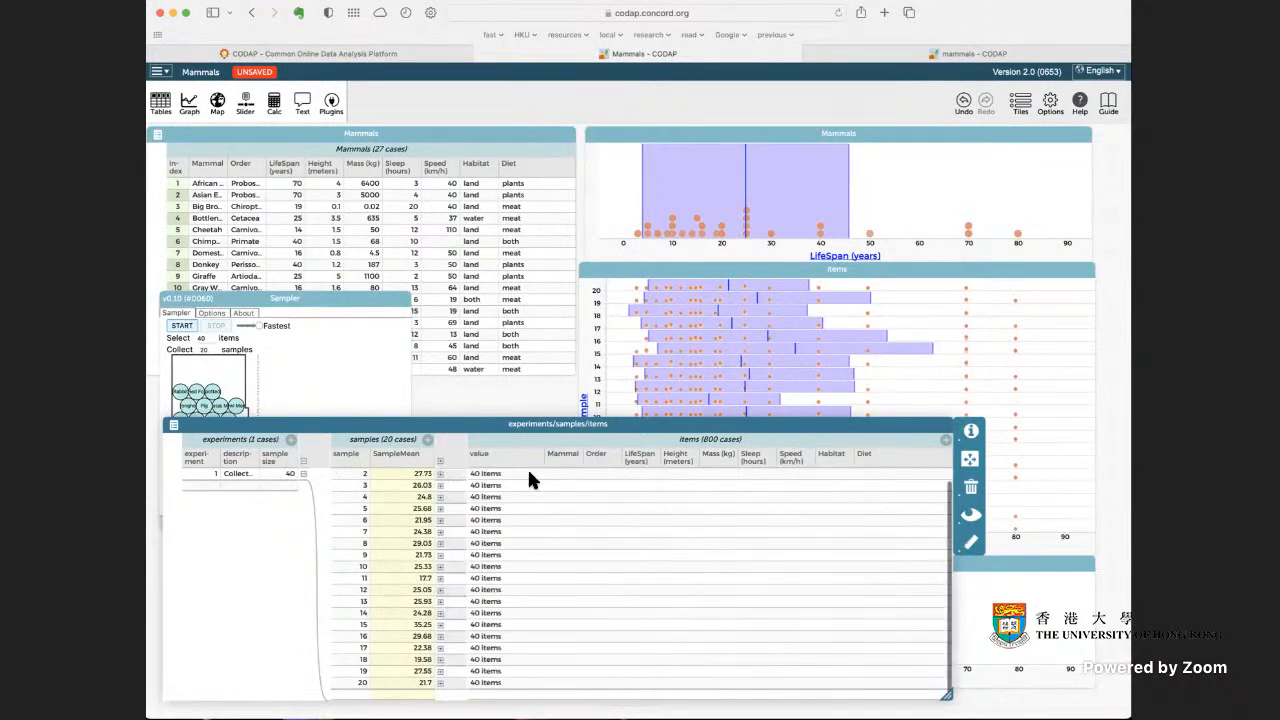
click(441, 484)
click(441, 484)
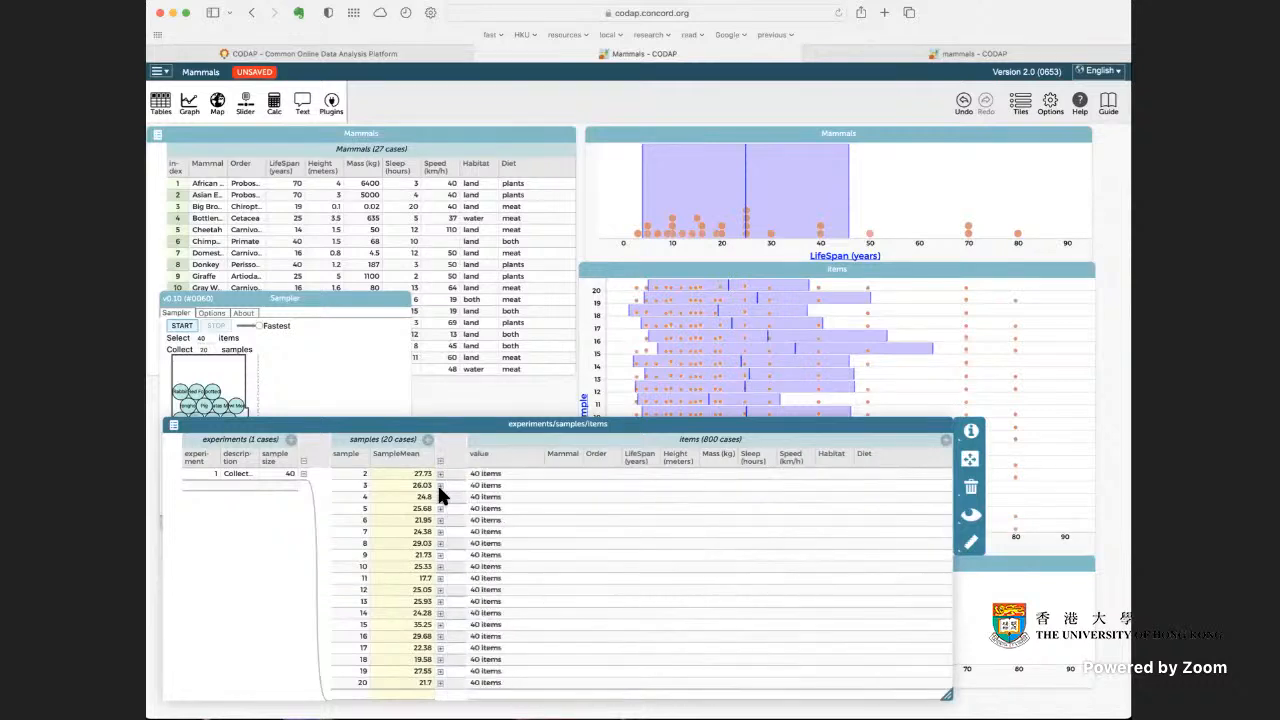
click(441, 497)
click(441, 497)
Step: Narrow the experiments/samples/items table until it clears the graphs, and move the Sampler up over the Mammals table
drag(940, 690, 547, 686)
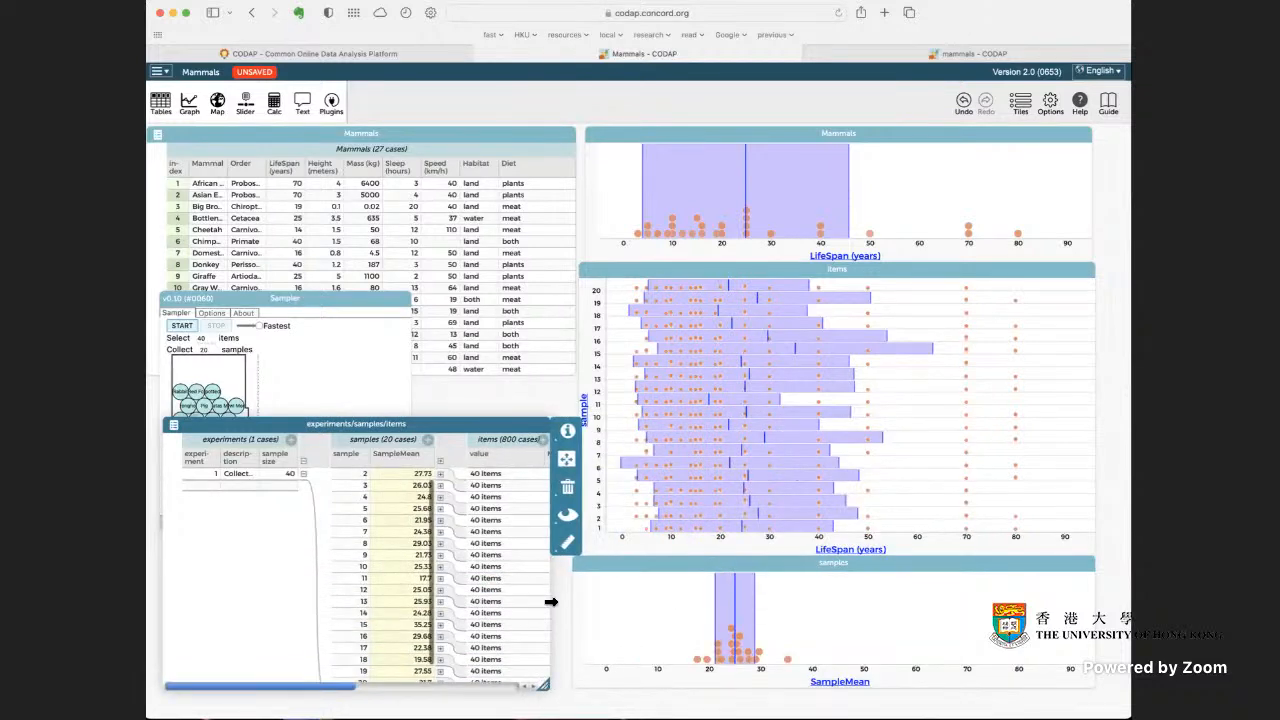
drag(491, 429, 488, 434)
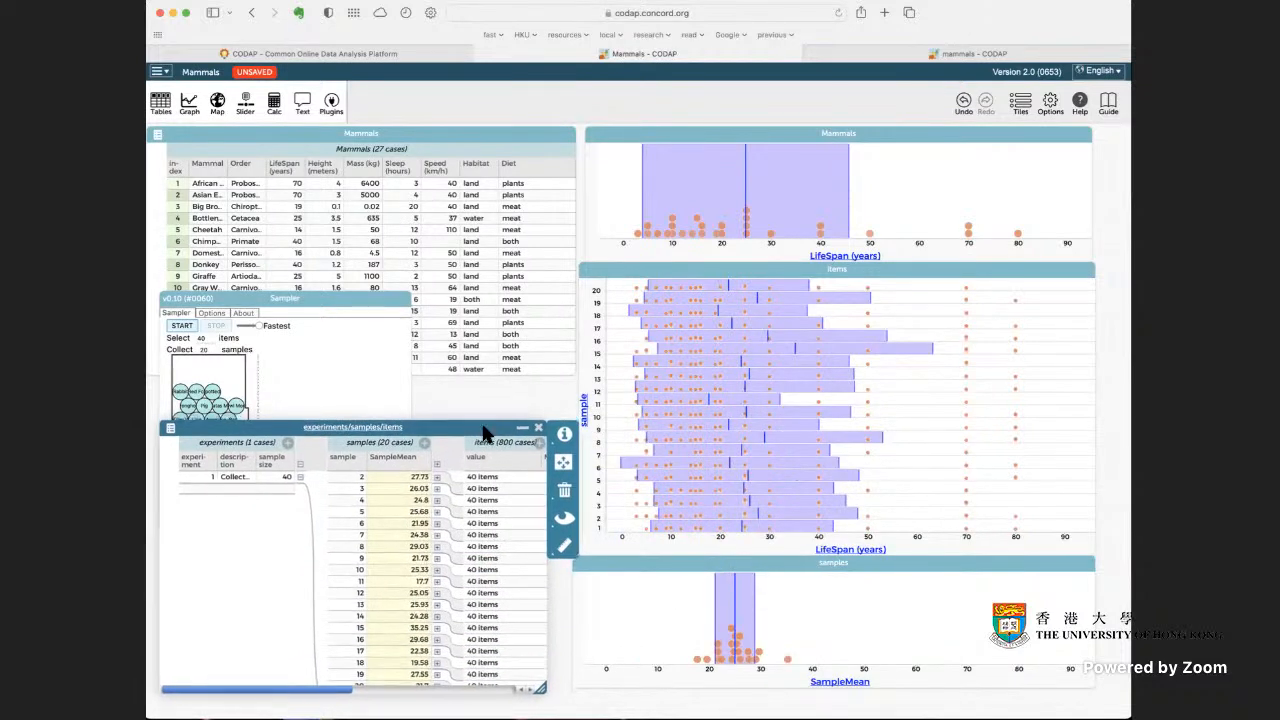
drag(374, 305, 430, 277)
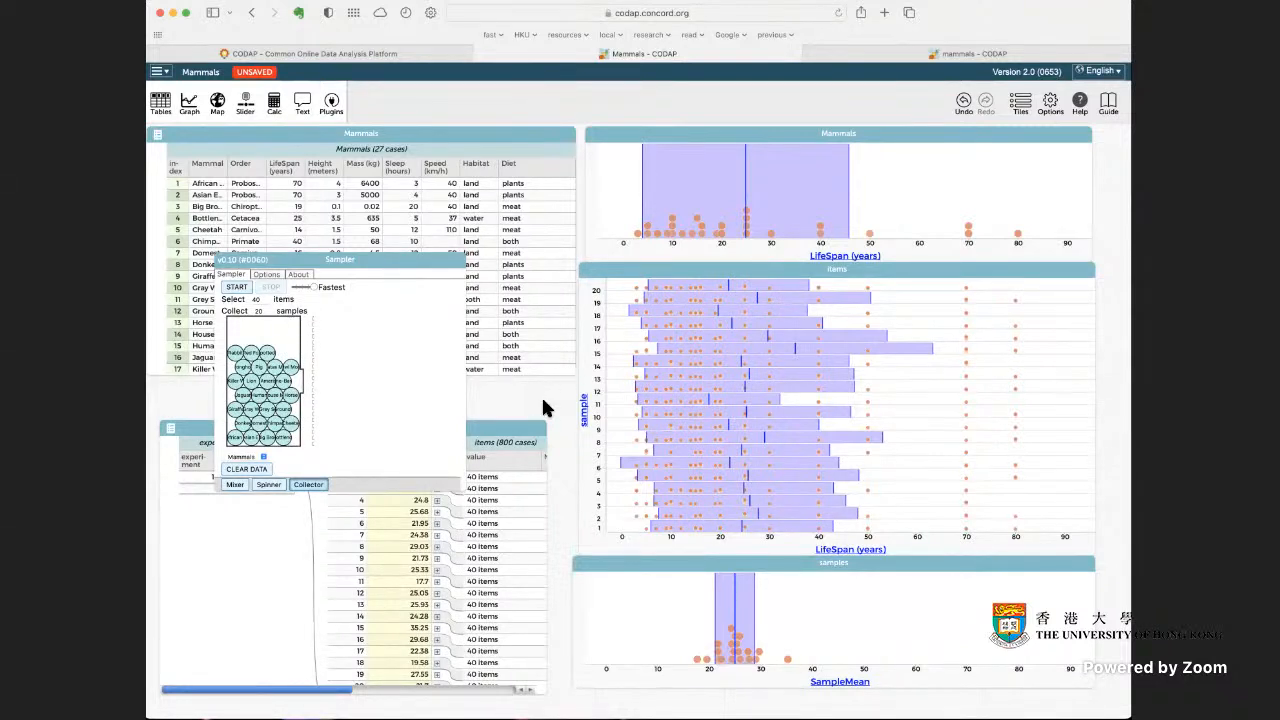
Step: Enable sharing of the current view to generate a shareable link, and close the sharing dialog
click(166, 74)
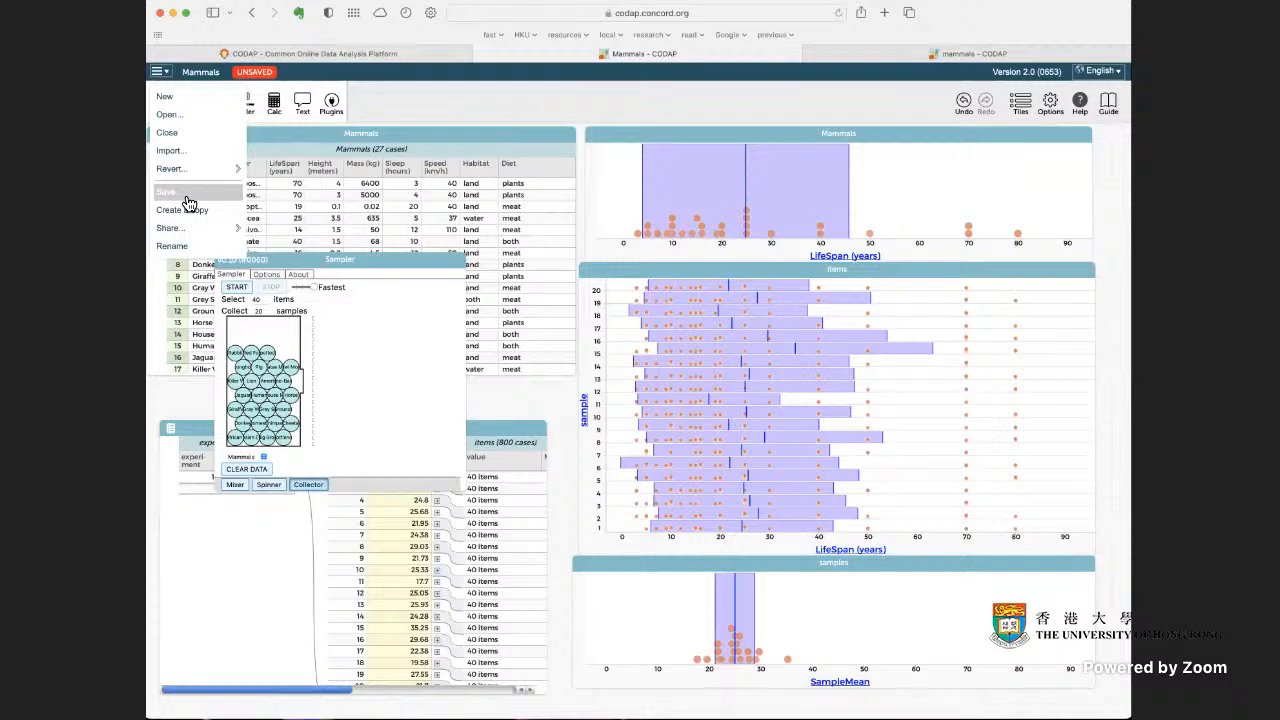
mouse_move(205, 228)
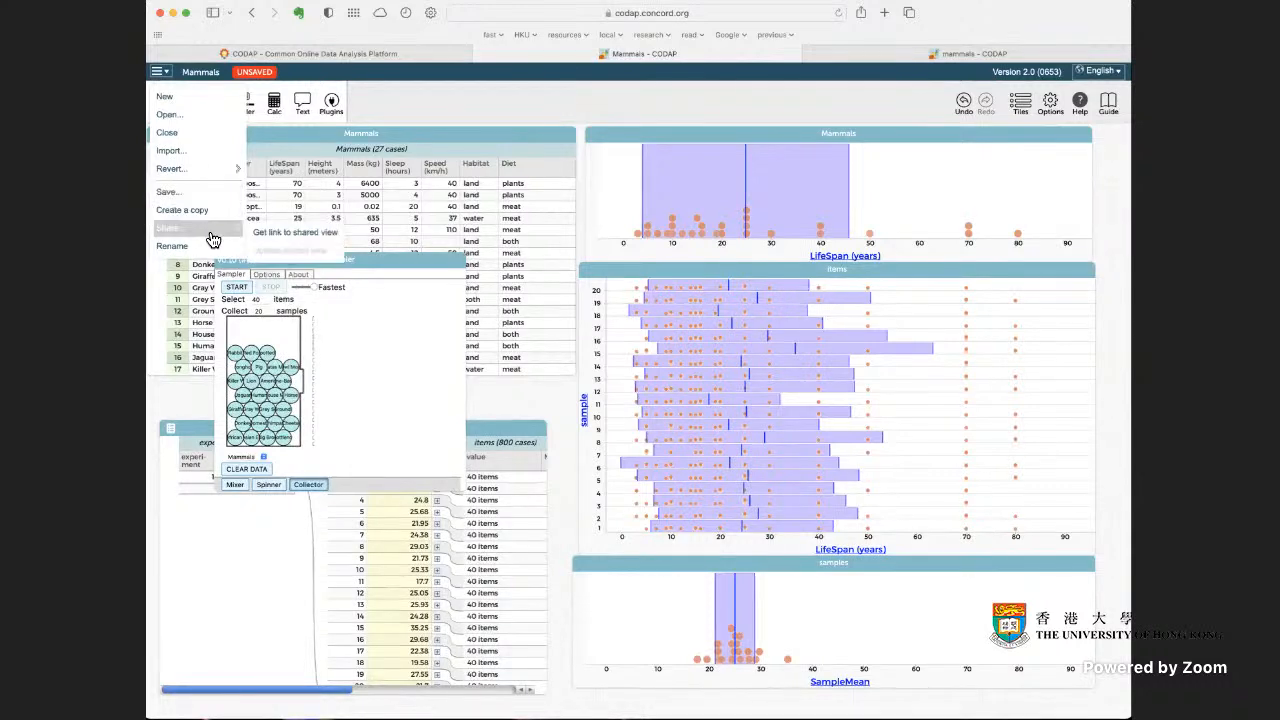
click(328, 238)
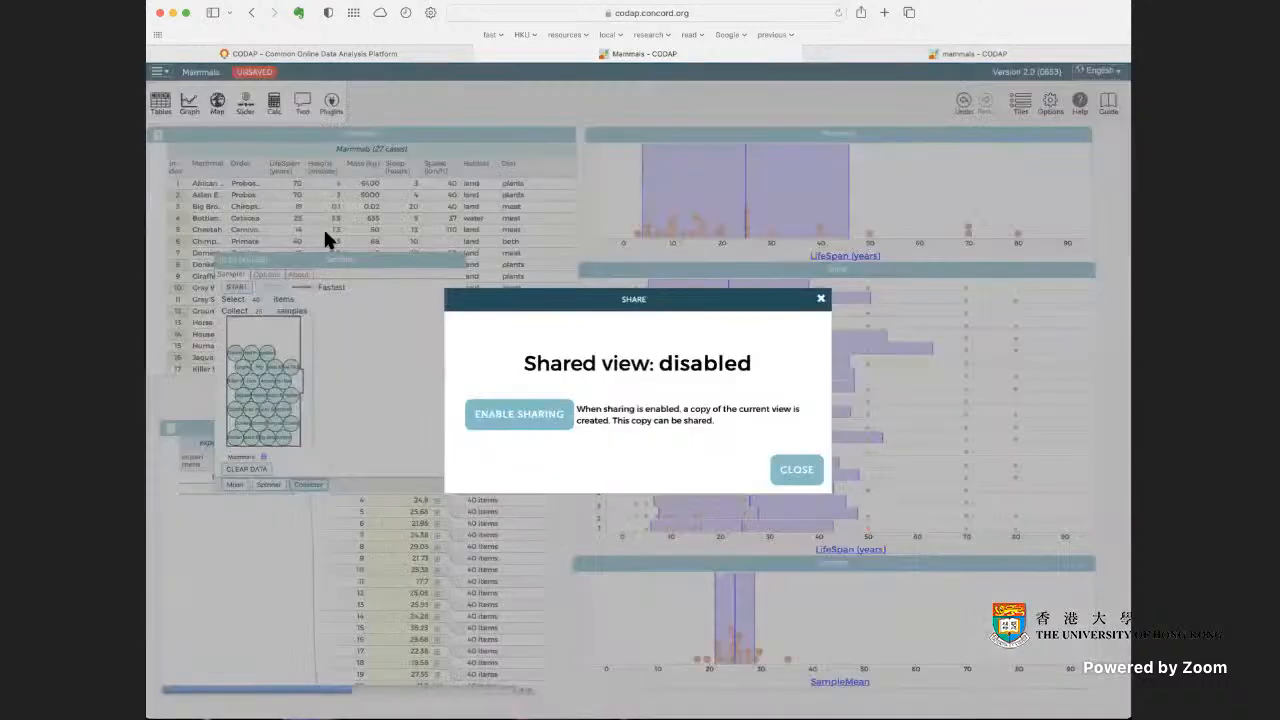
click(531, 418)
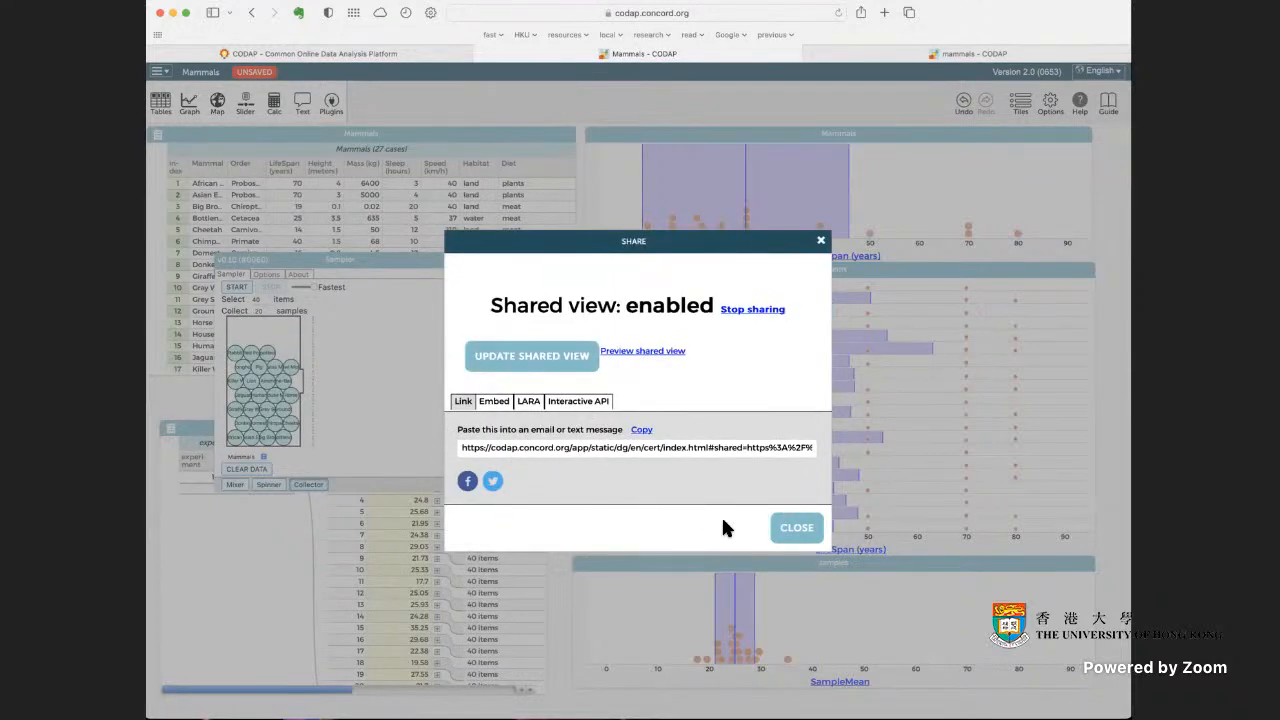
click(788, 528)
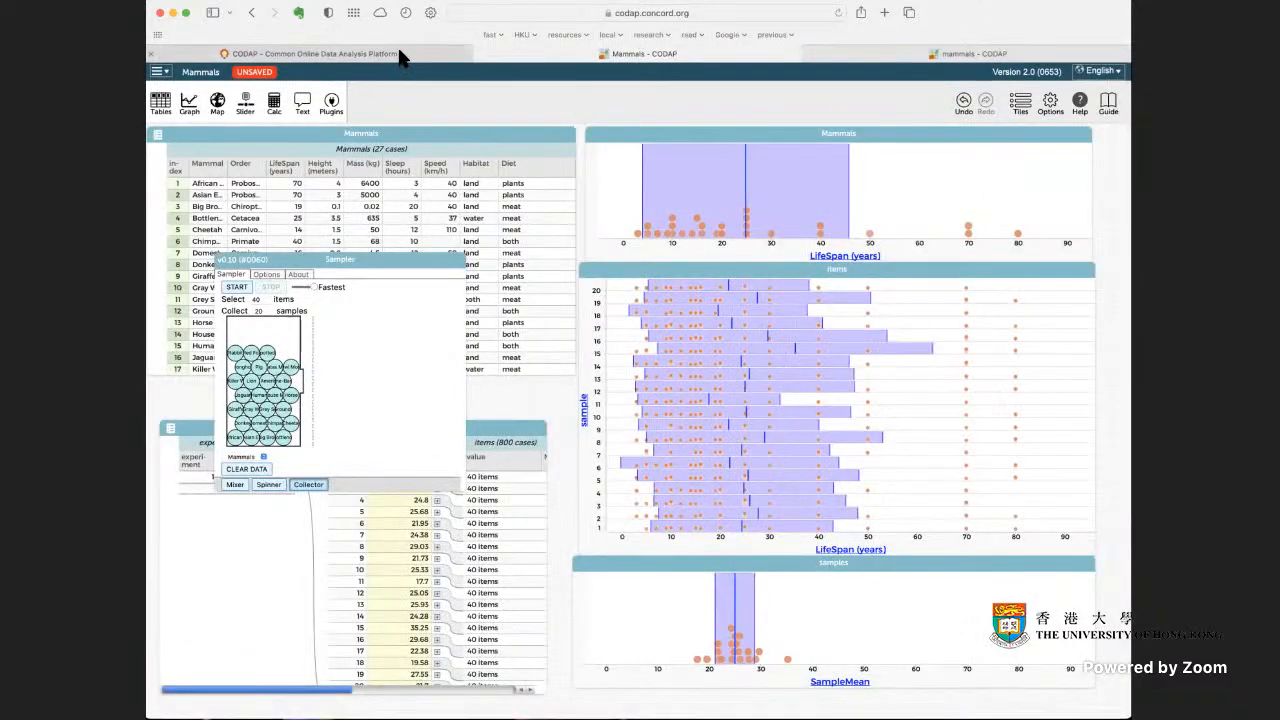
mouse_move(399, 59)
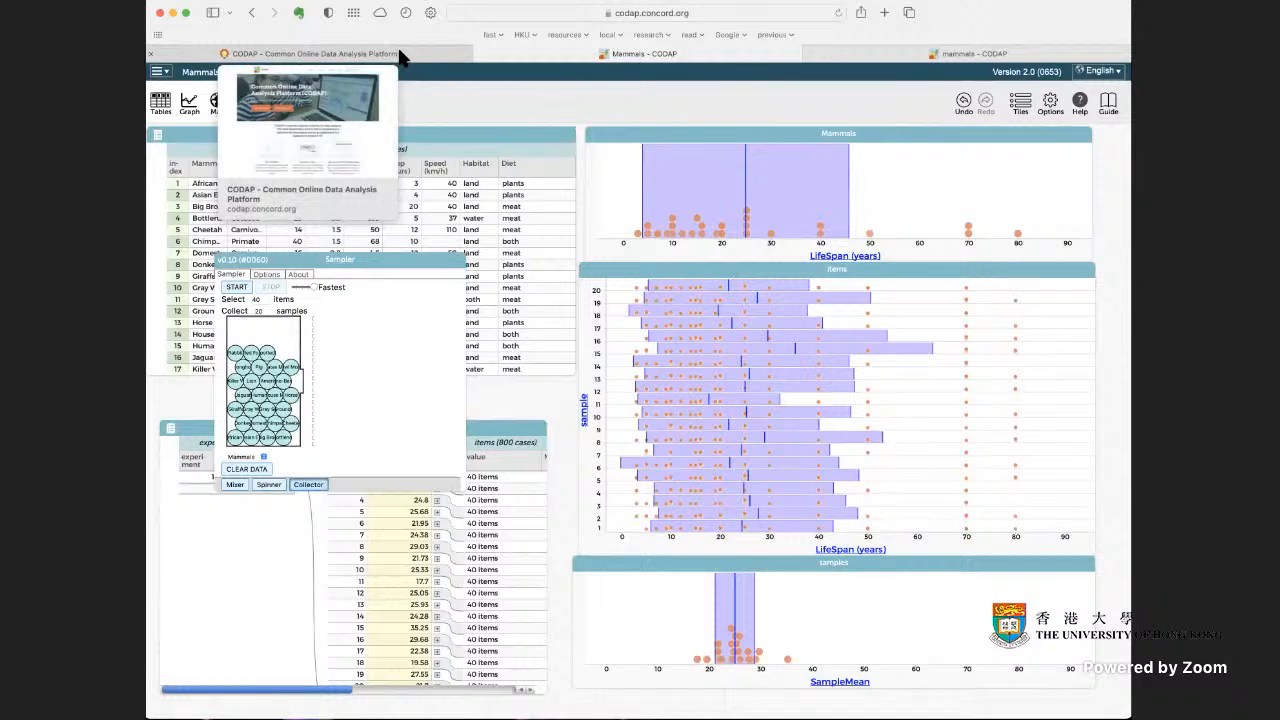